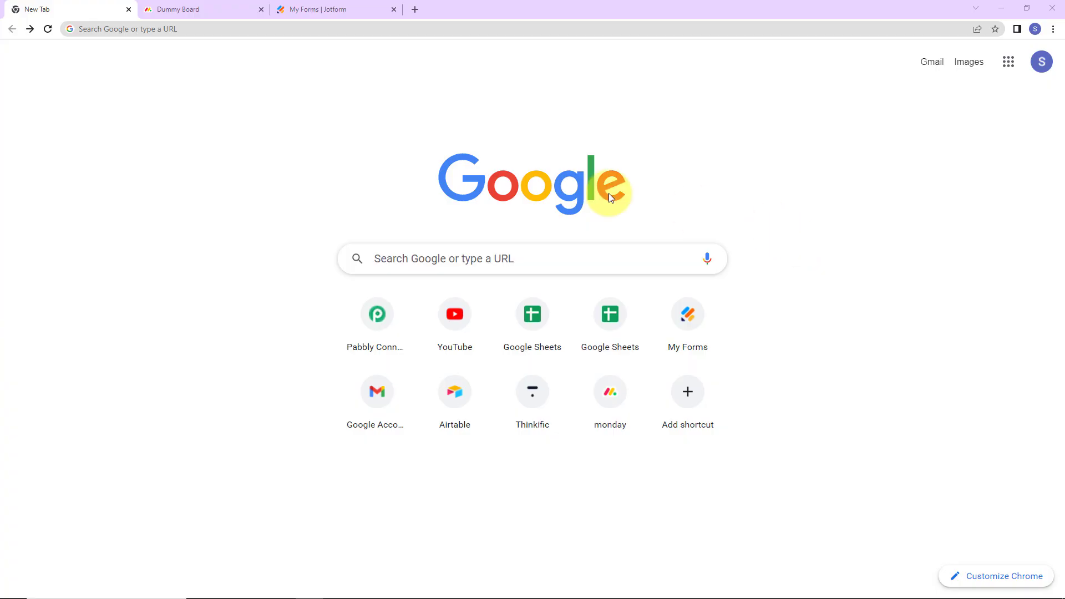
Load pabbly.com/connect, sign in, and launch Pabbly Connect from All Apps
click(155, 28)
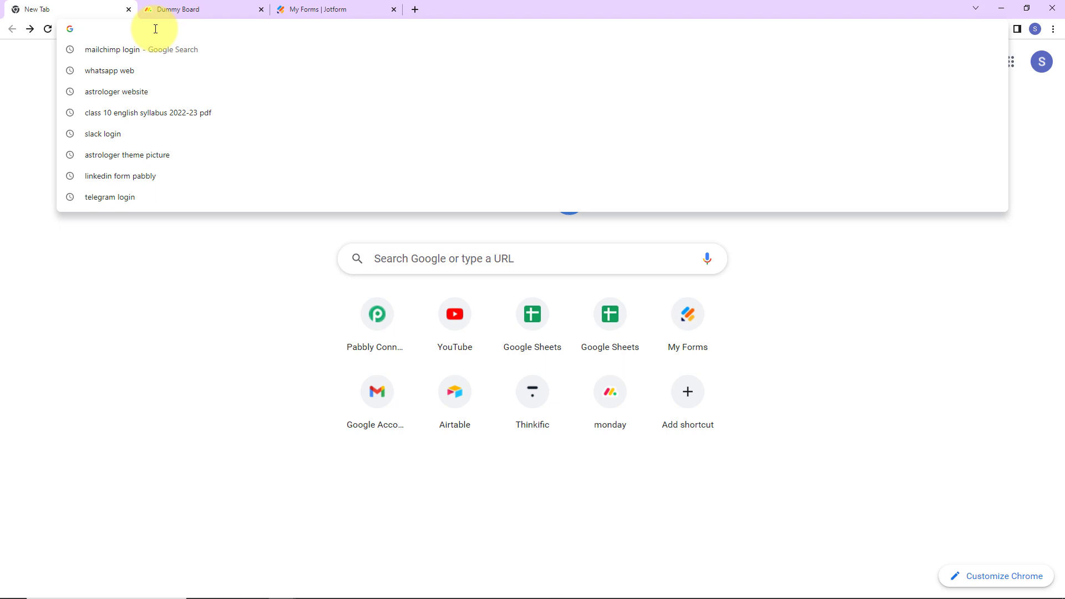
text(pabbly.com/connect/)
key(Return)
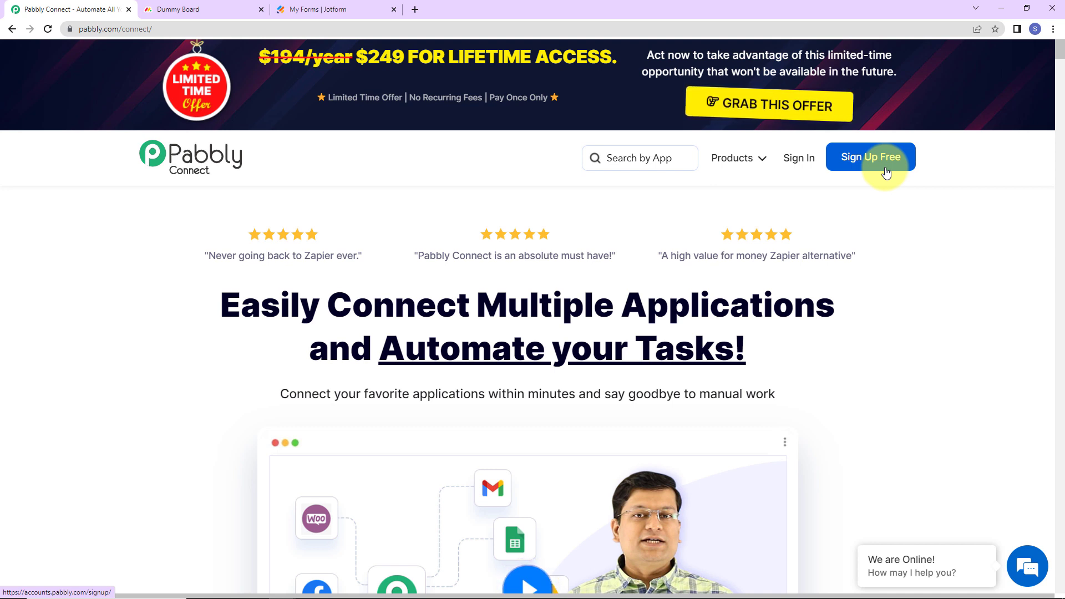
click(793, 161)
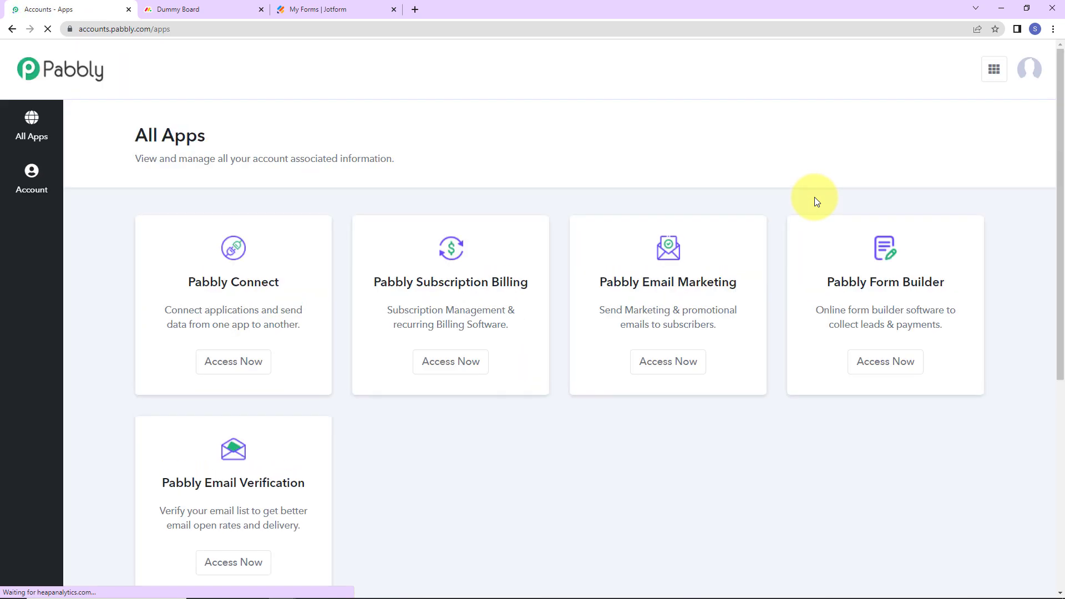
click(239, 370)
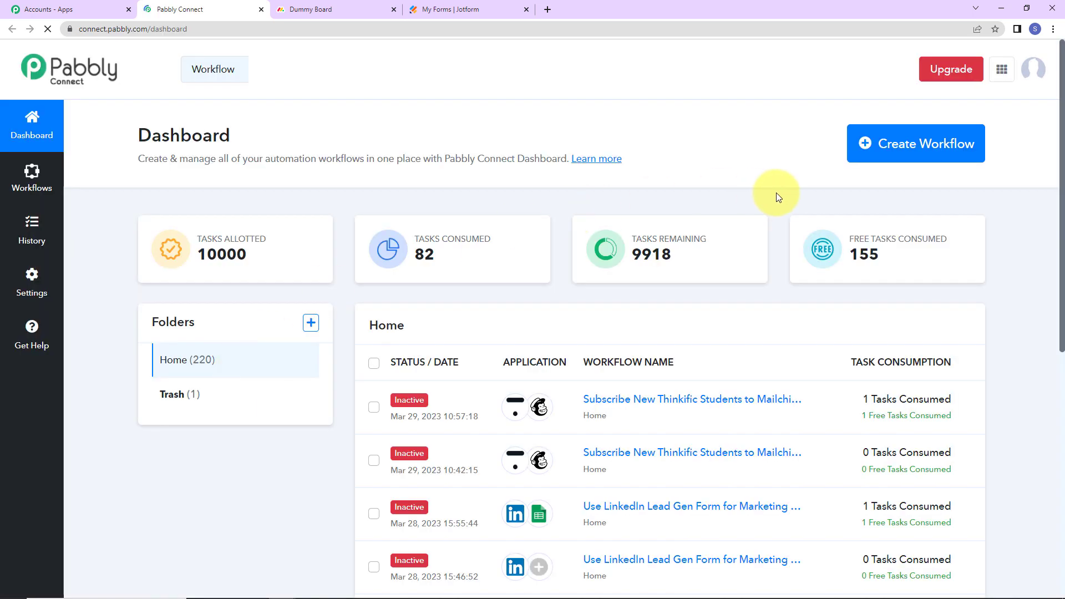
Create a workflow named 'Add Items to Monday.com with Drop Down Menu using Pabbly Connect'
click(906, 160)
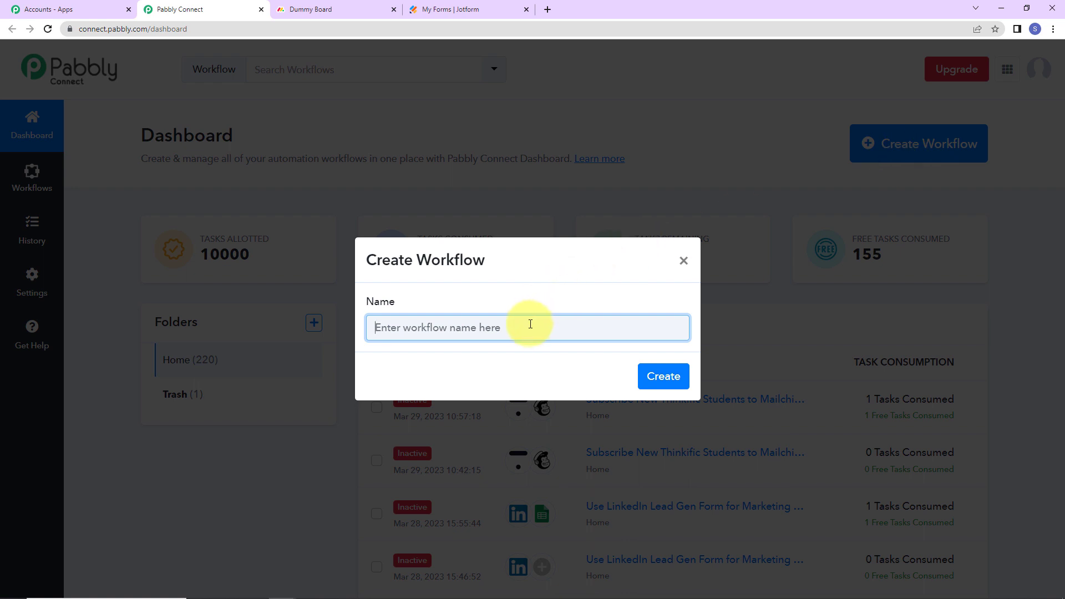
key(ctrl+v)
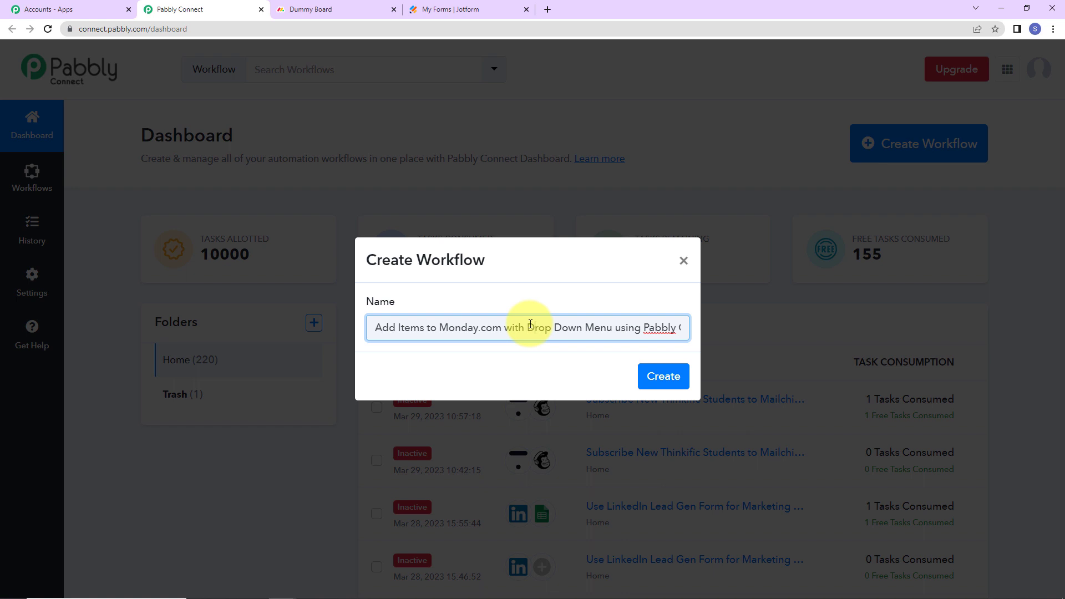
key(End)
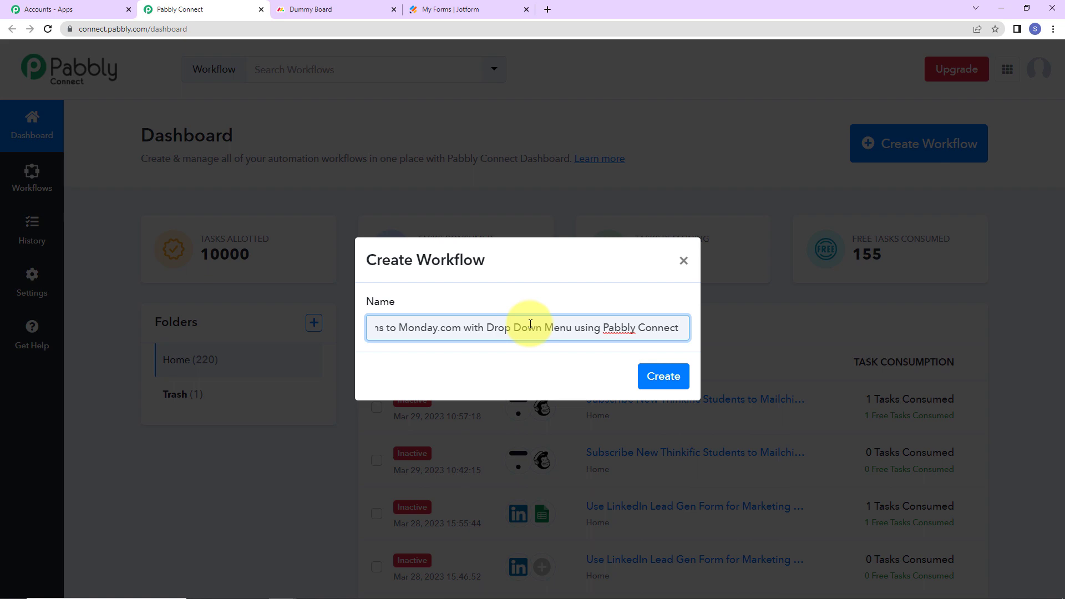
click(663, 375)
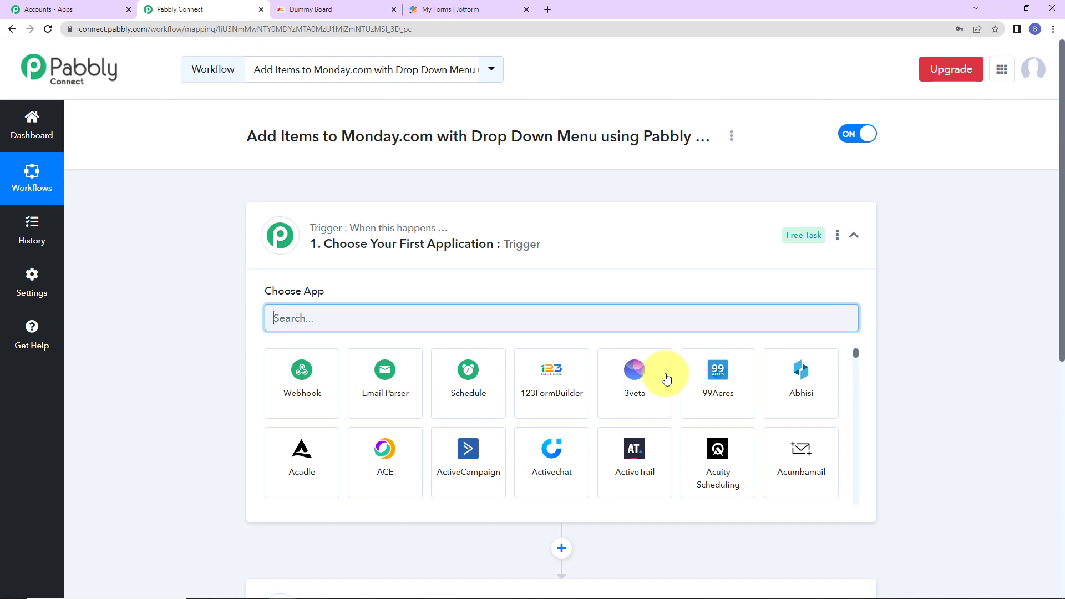
Set the trigger app to JotForm with the New Response event, and copy its webhook URL
scroll(538, 256, down, 2)
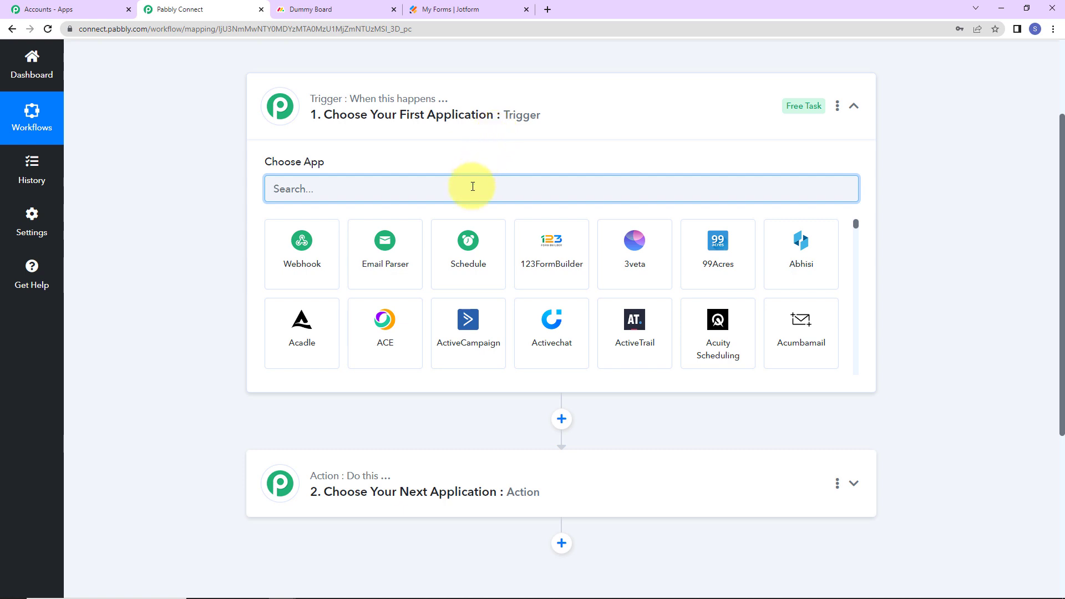
text(jotf)
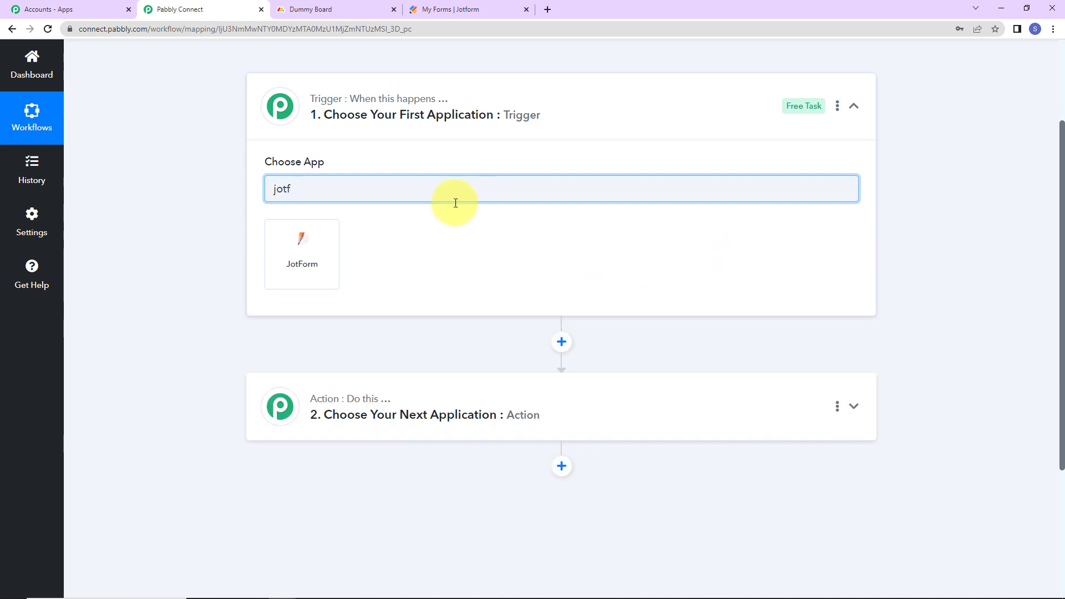
click(305, 233)
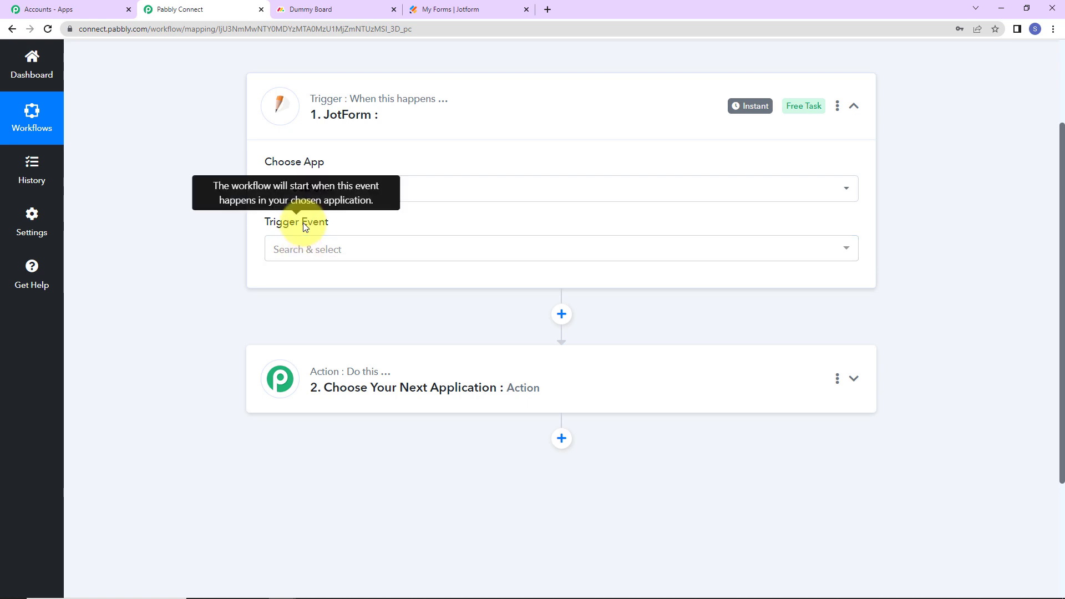
click(301, 249)
click(306, 310)
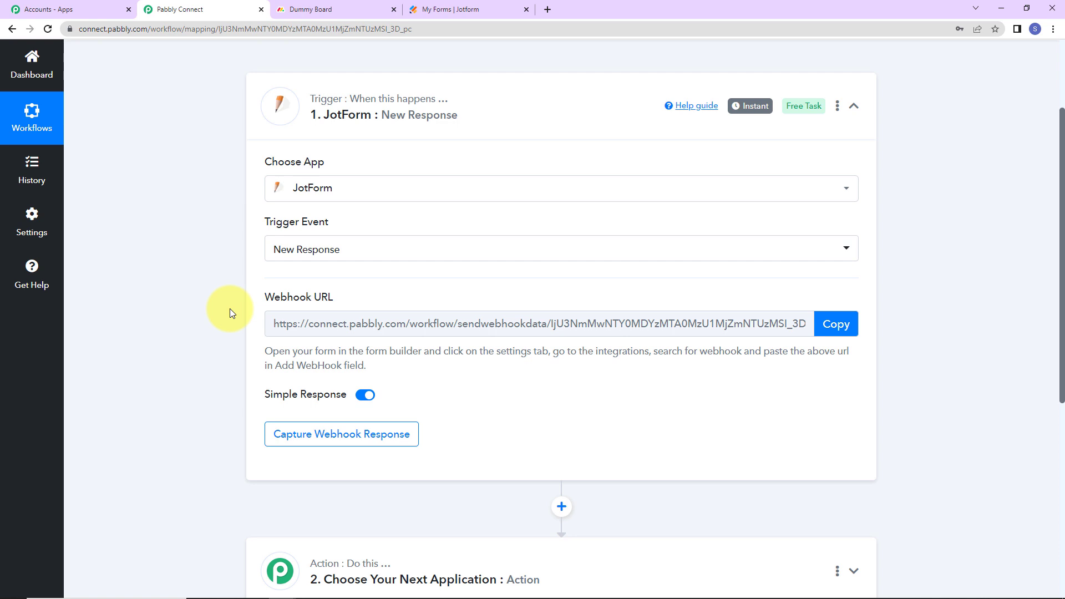
mouse_move(757, 106)
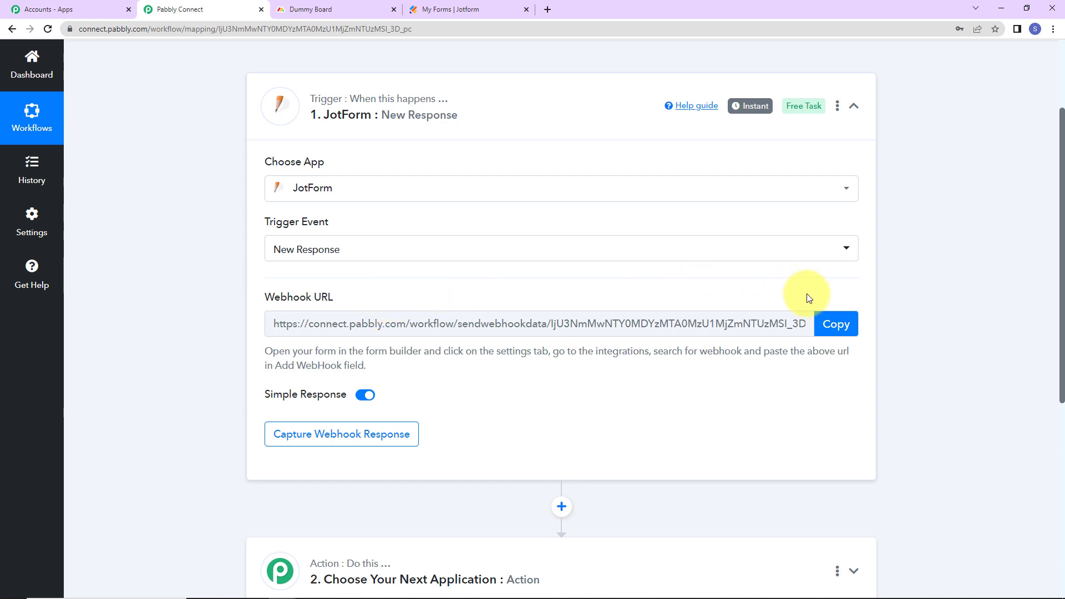
click(838, 324)
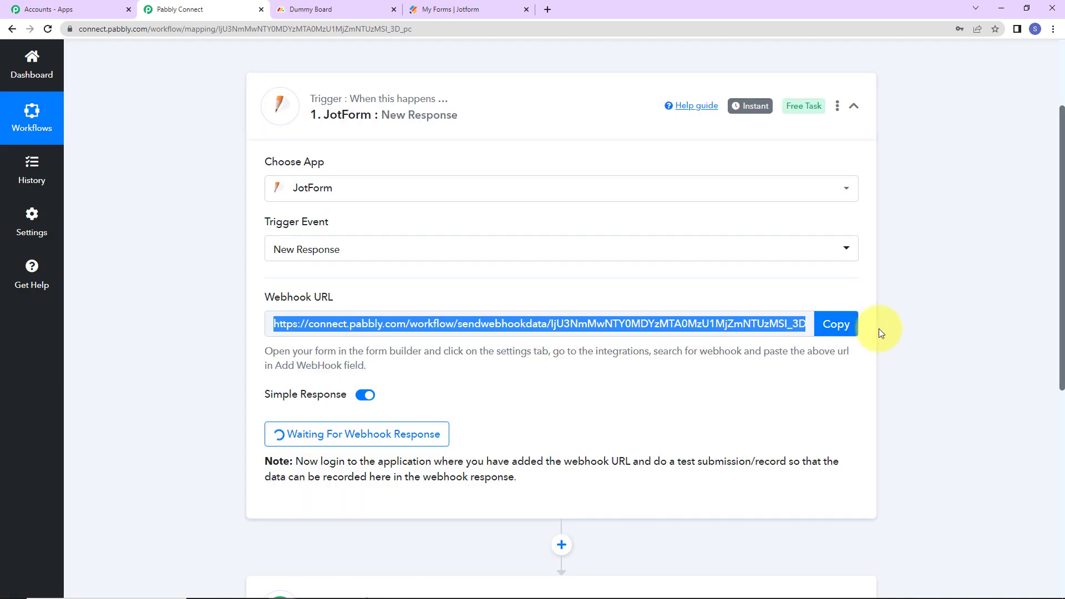
Highlight the webhook help text, then switch to the Jotform My Forms tab
drag(269, 351, 377, 367)
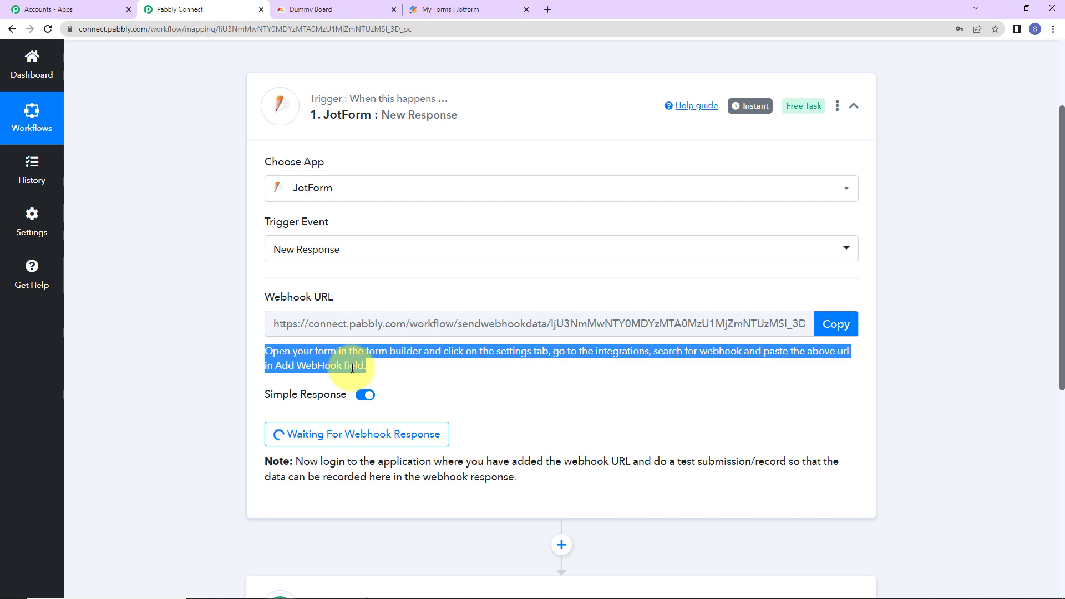
click(442, 10)
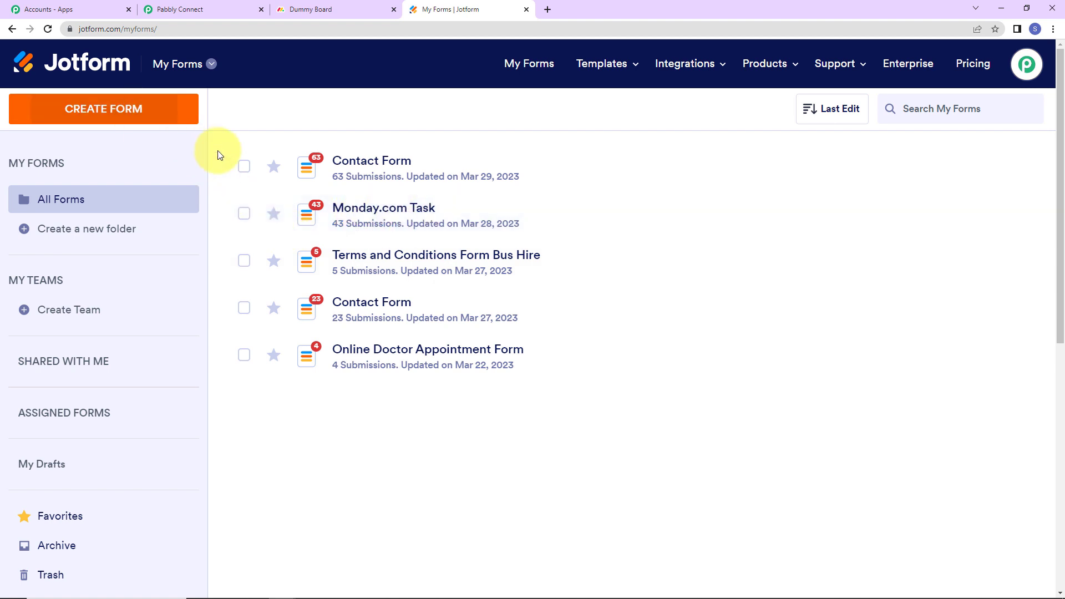
Edit the Monday.com Task form and view the Current Status options: Working on it, Done, Stuck
mouse_move(384, 224)
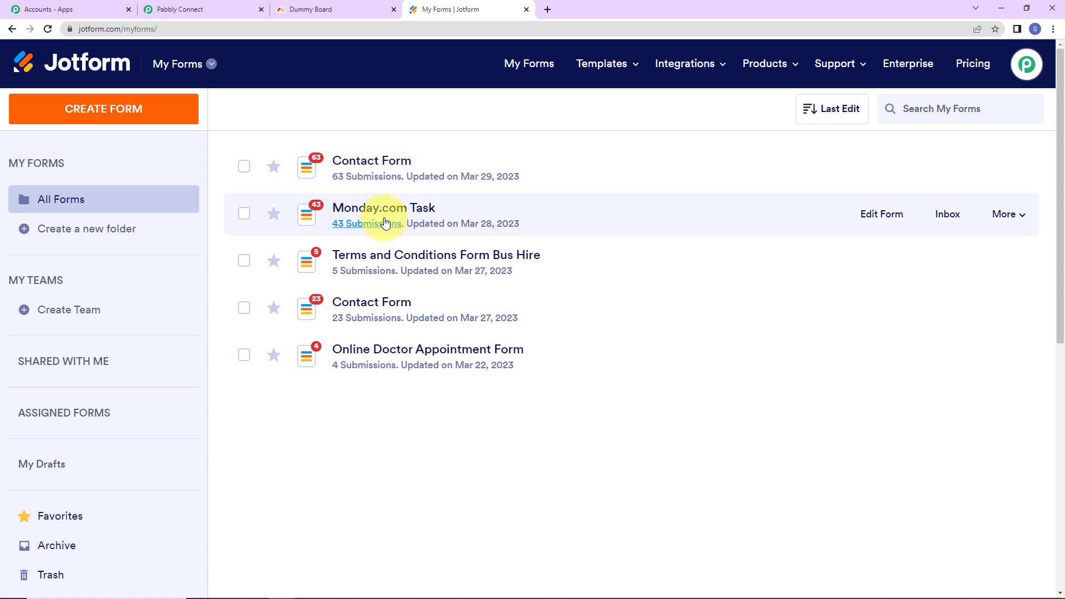
click(886, 216)
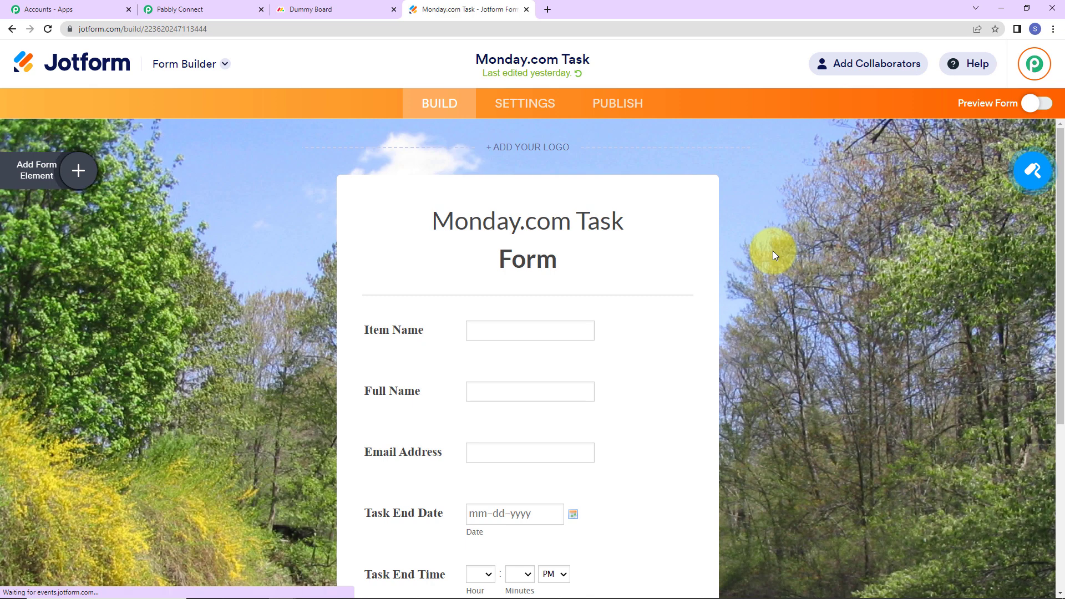
scroll(773, 251, down, 1)
scroll(773, 251, down, 4)
scroll(771, 251, up, 5)
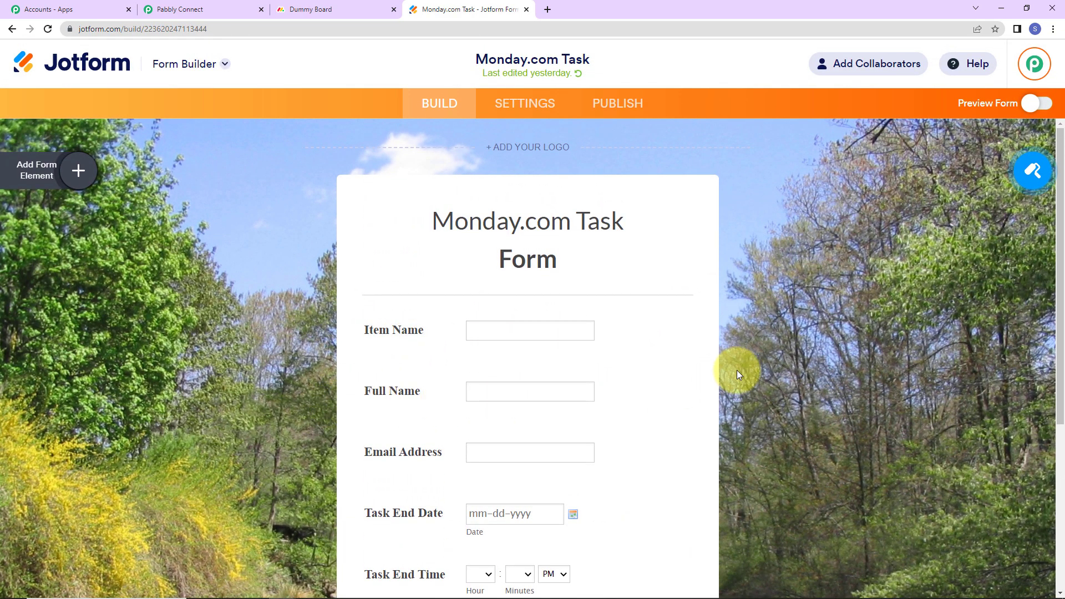
scroll(736, 370, down, 2)
scroll(736, 370, down, 1)
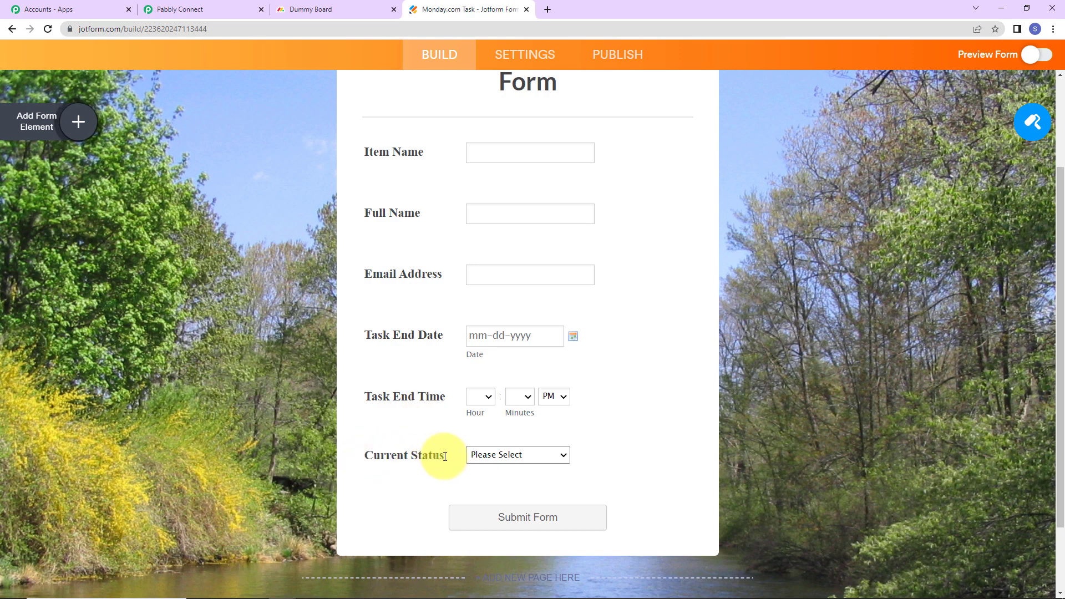
click(563, 456)
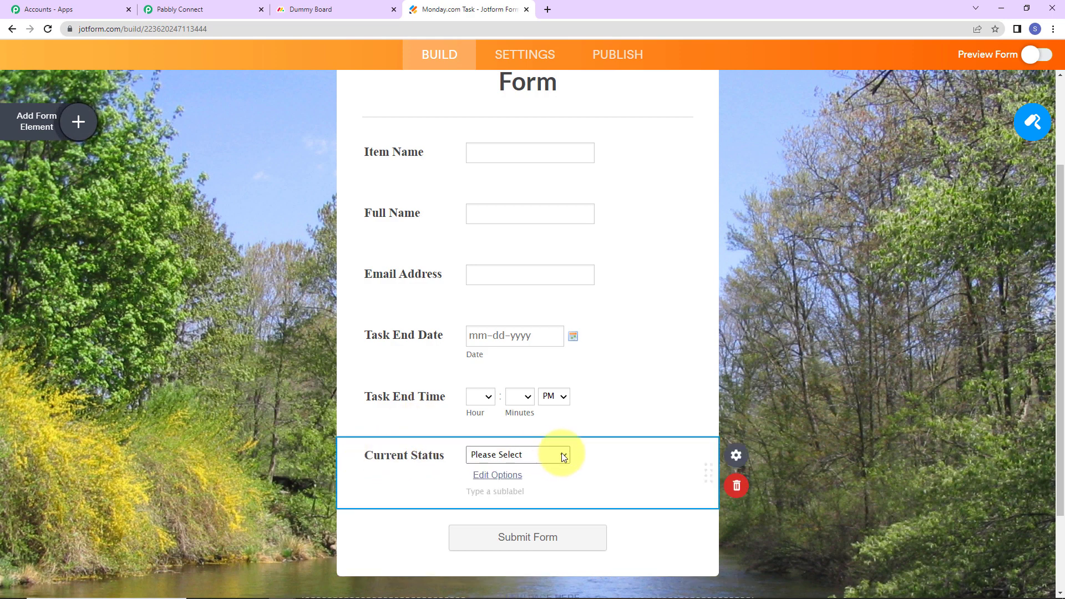
click(564, 455)
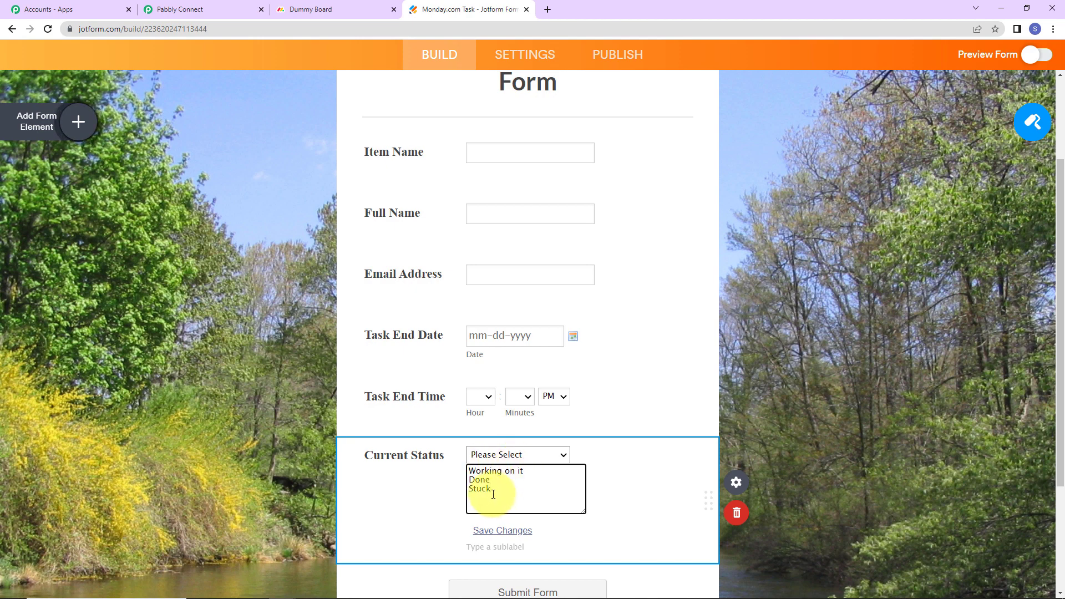
Close the options editor and go to the form's Settings > Integrations
click(784, 376)
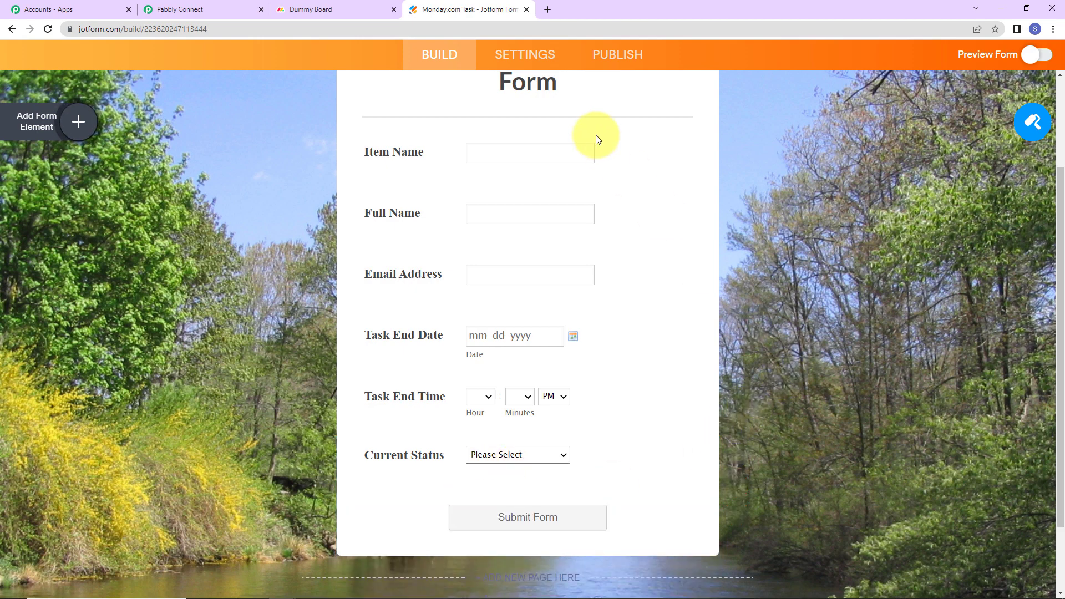
click(521, 53)
click(111, 387)
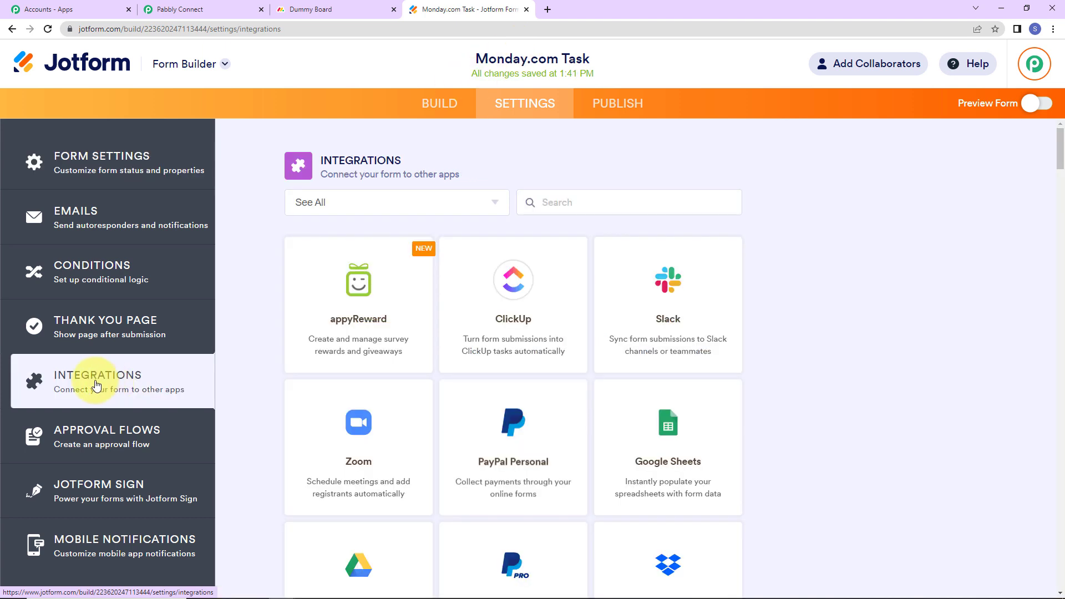
Search the integrations for WebHooks and start its setup
click(568, 204)
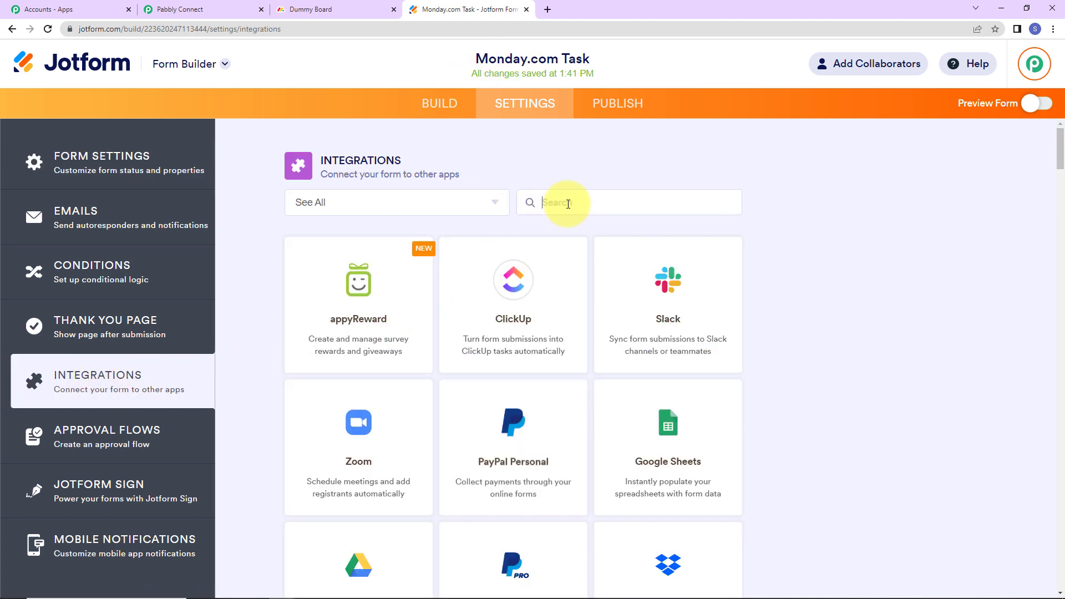
text(we)
text(bho)
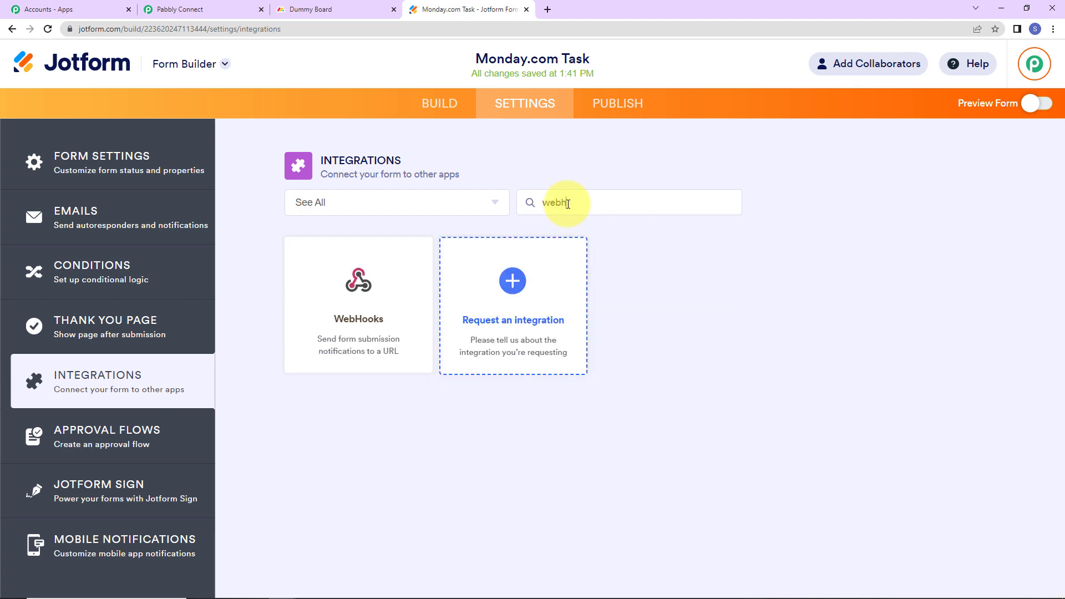
click(355, 309)
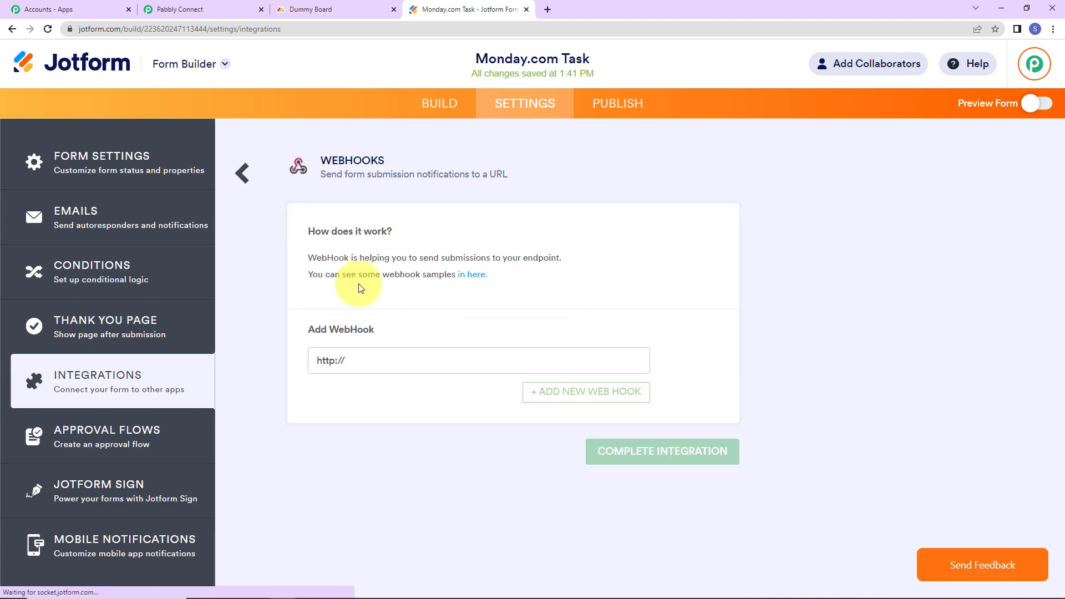
Paste the copied Pabbly webhook URL into the WebHook field and complete the integration
click(216, 10)
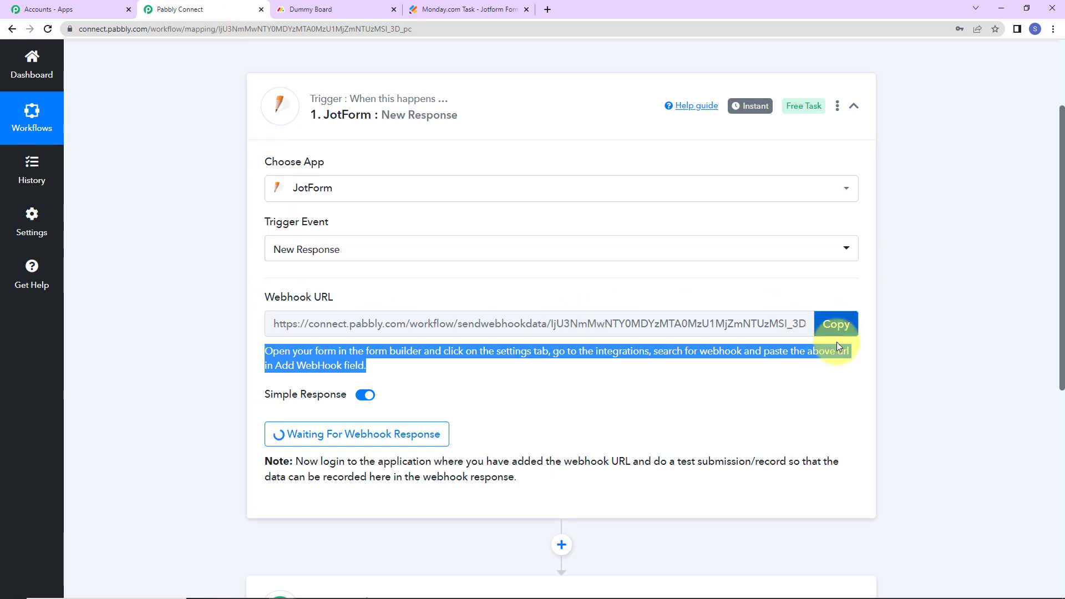
click(836, 329)
click(463, 9)
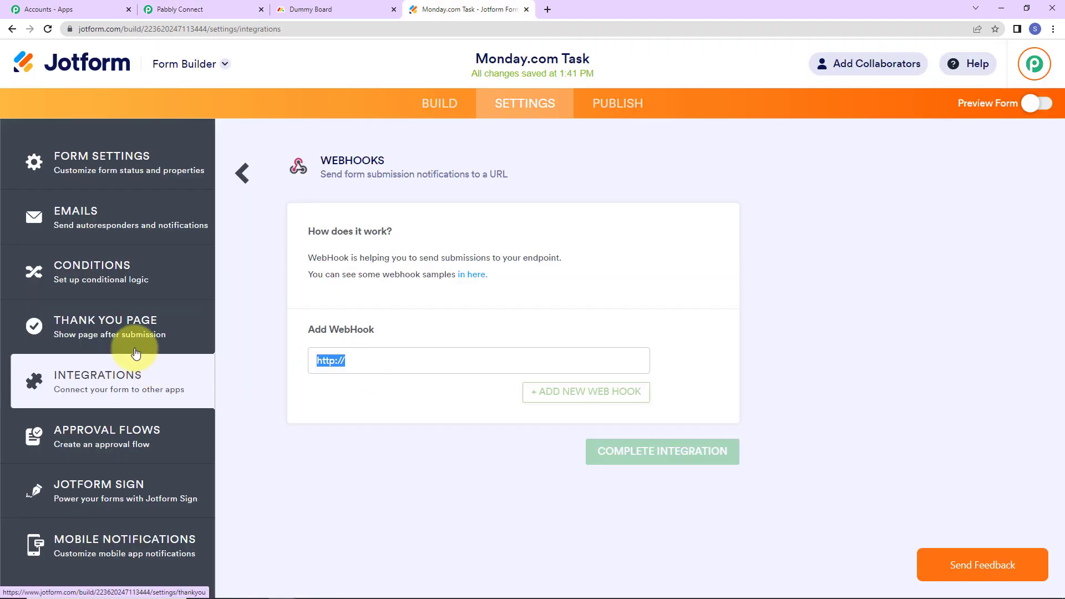
key(BackSpace)
key(ctrl+v)
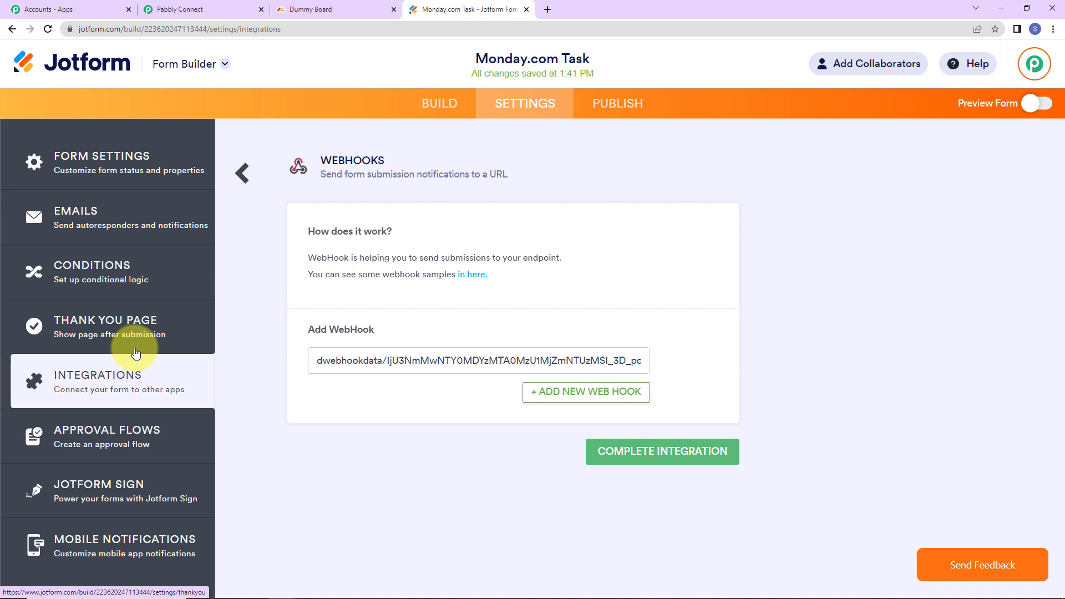
click(616, 451)
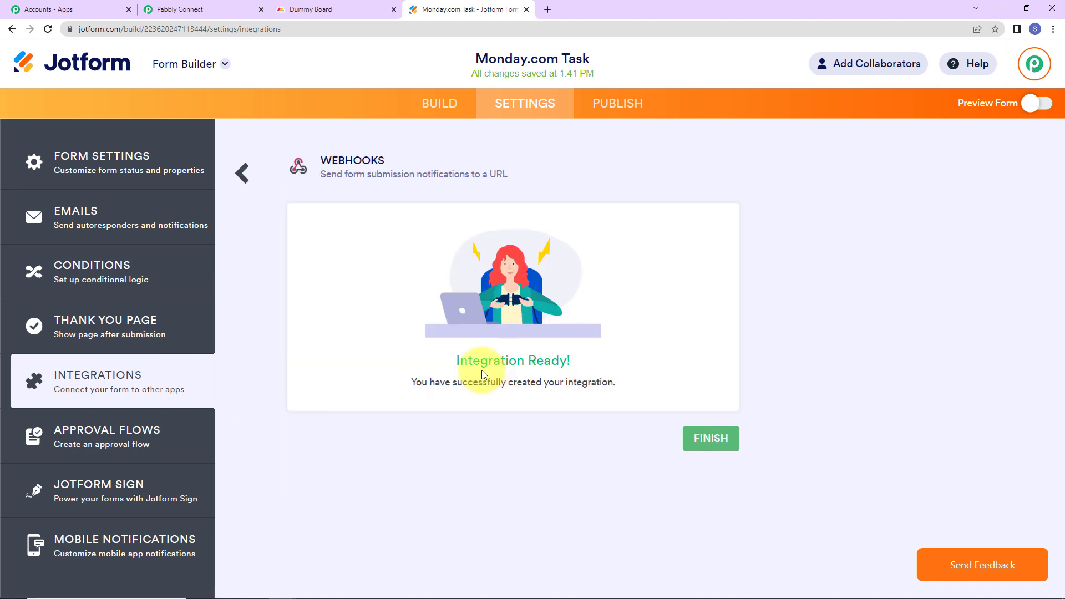
click(703, 441)
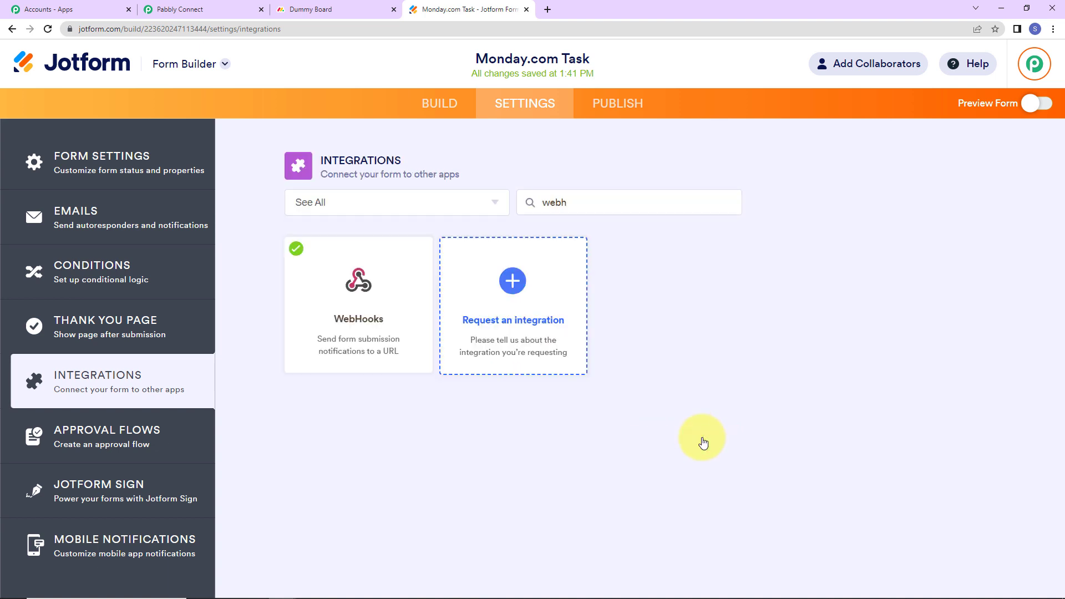
Check the waiting Pabbly trigger, then switch on Preview Form in Jotform
click(214, 10)
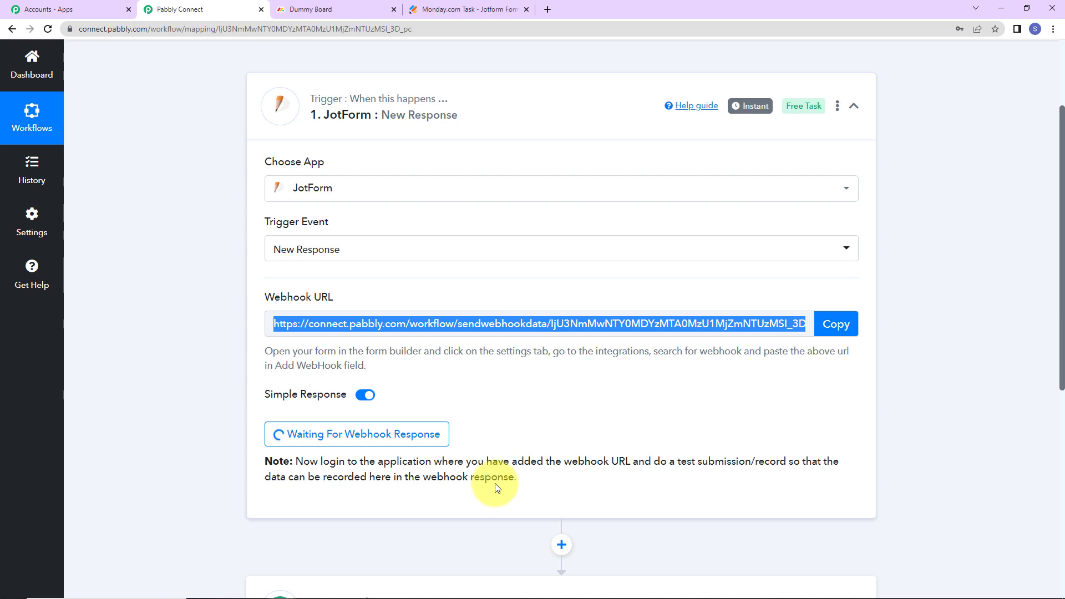
click(424, 10)
click(1035, 103)
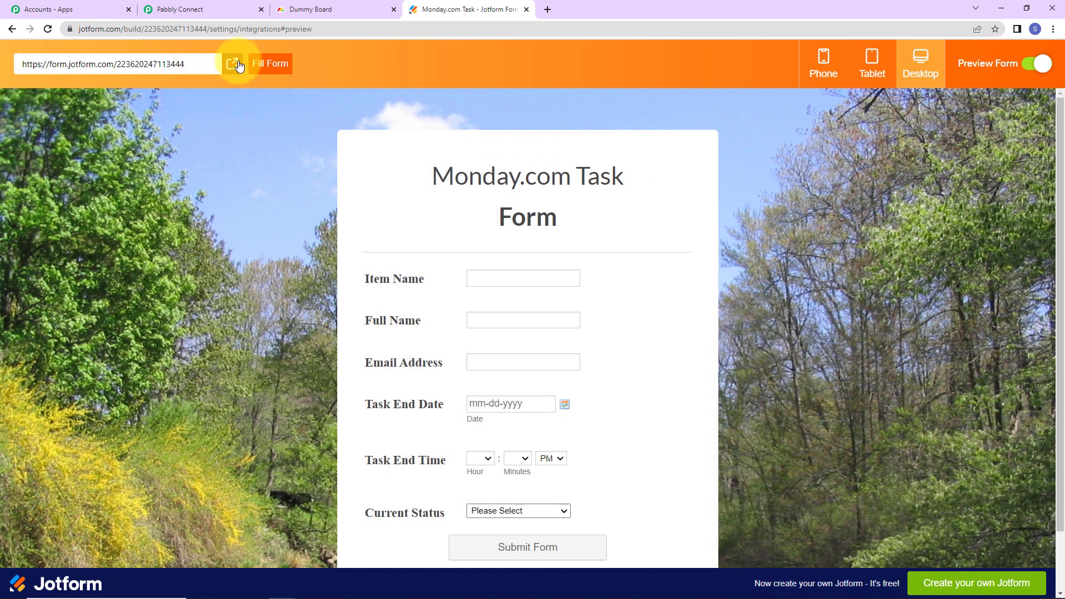
In the live form, enter Item Name 'Task Allotment' plus the demo user's full name and e-mail
click(232, 64)
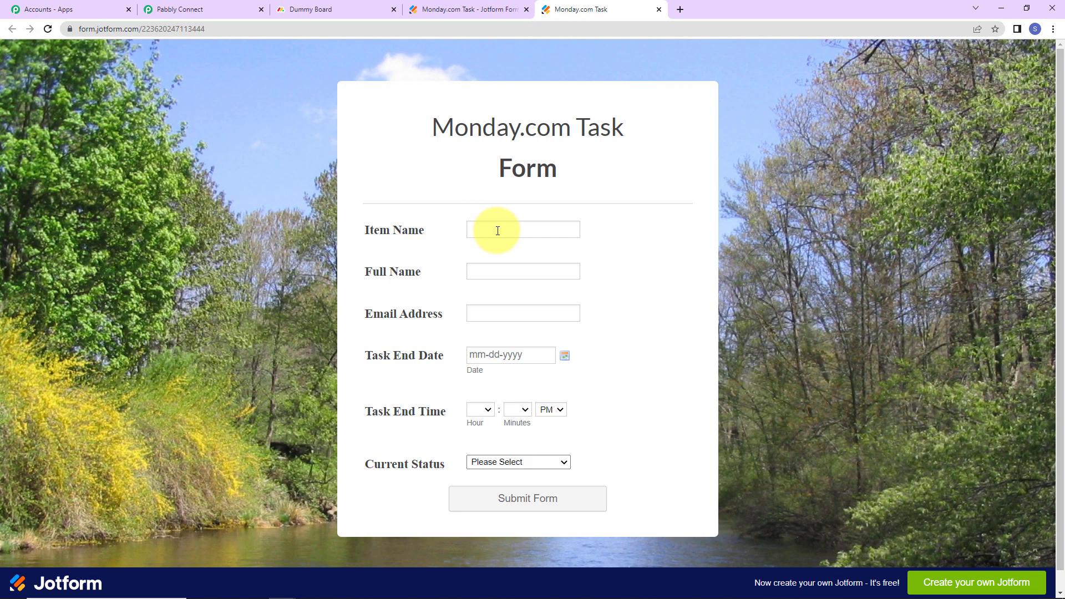
click(497, 230)
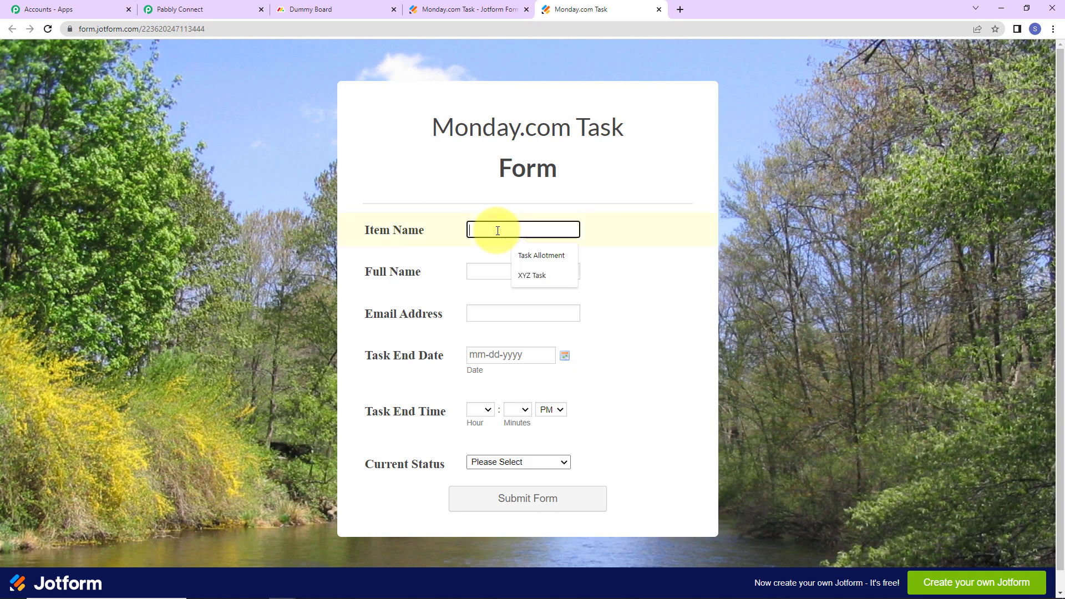
click(531, 256)
click(518, 277)
click(531, 297)
click(485, 313)
click(519, 339)
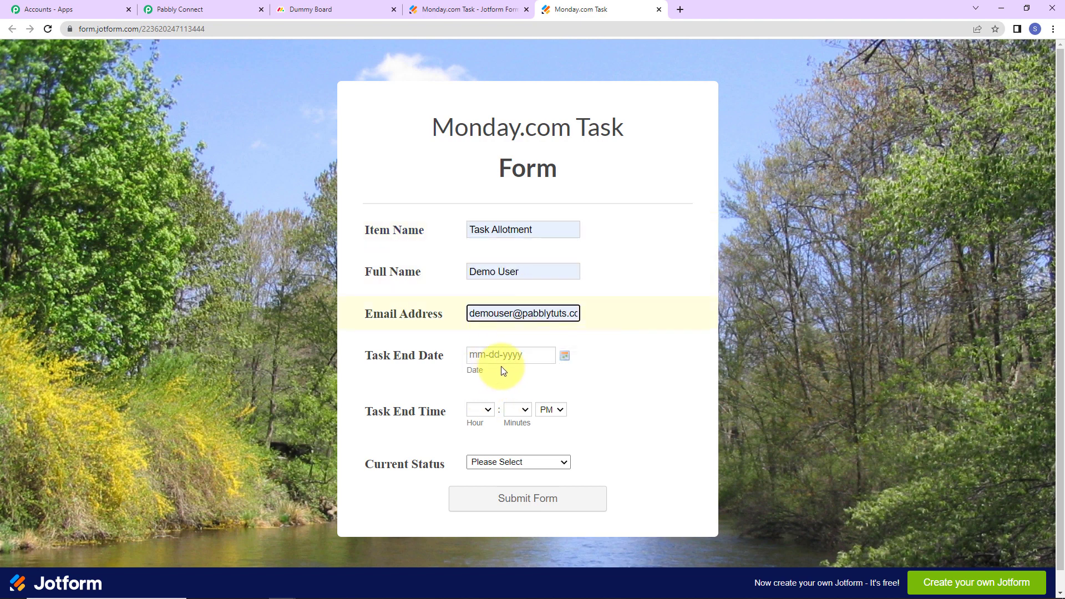
Set Task End Date to 03-30-2023 and Task End Time to 10:00 AM
click(563, 357)
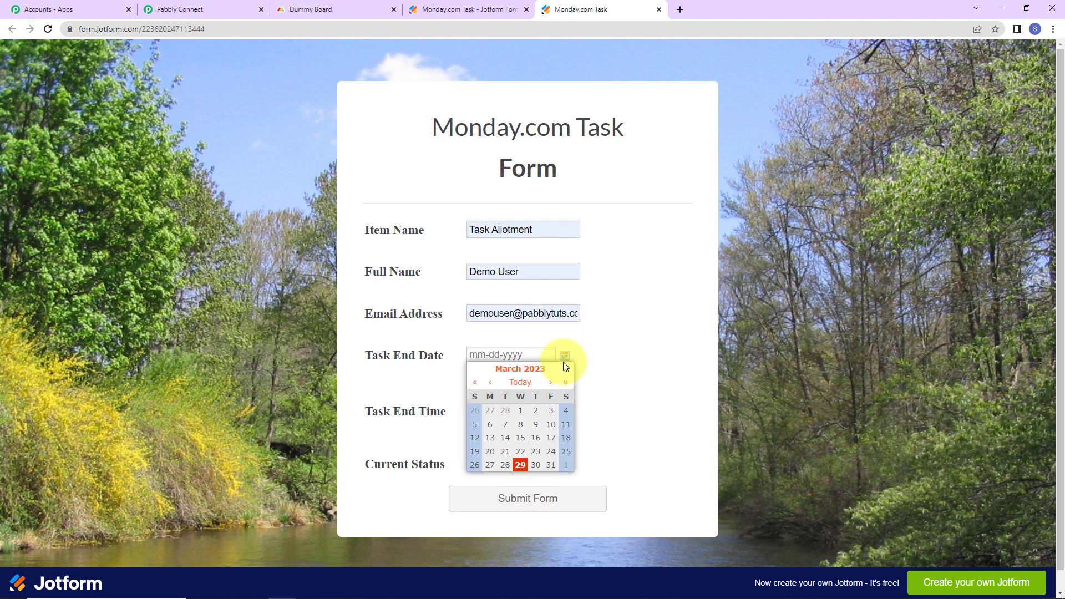
click(536, 465)
click(484, 410)
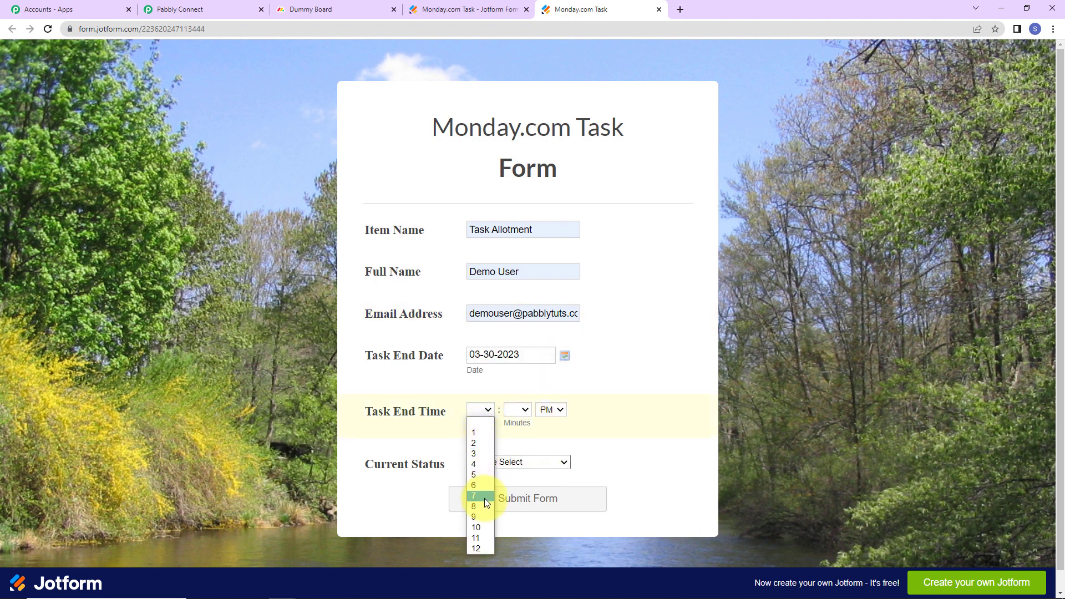
click(476, 528)
click(527, 409)
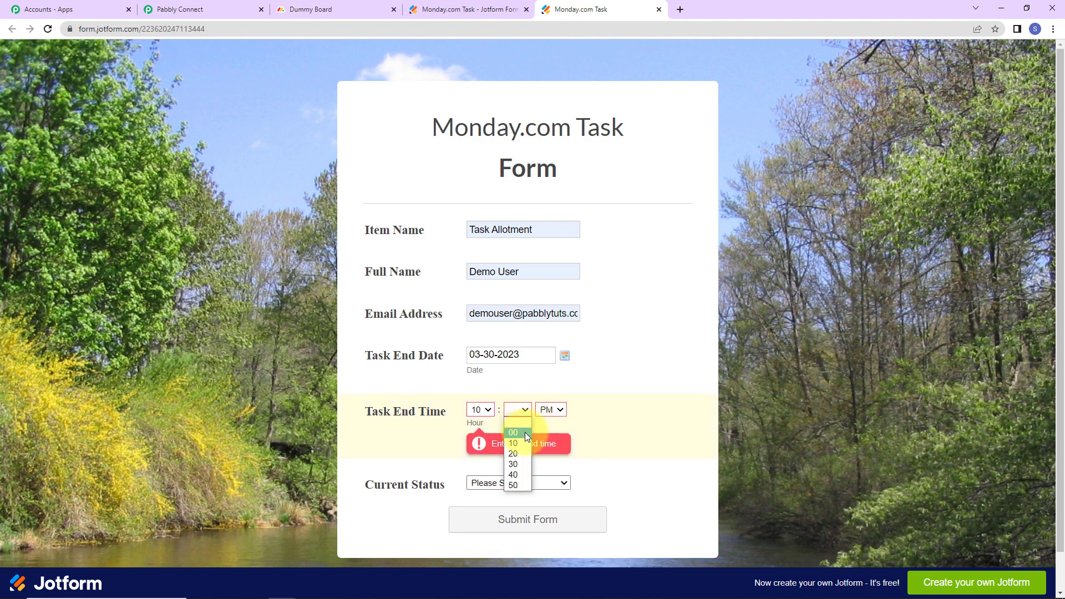
click(523, 432)
click(551, 410)
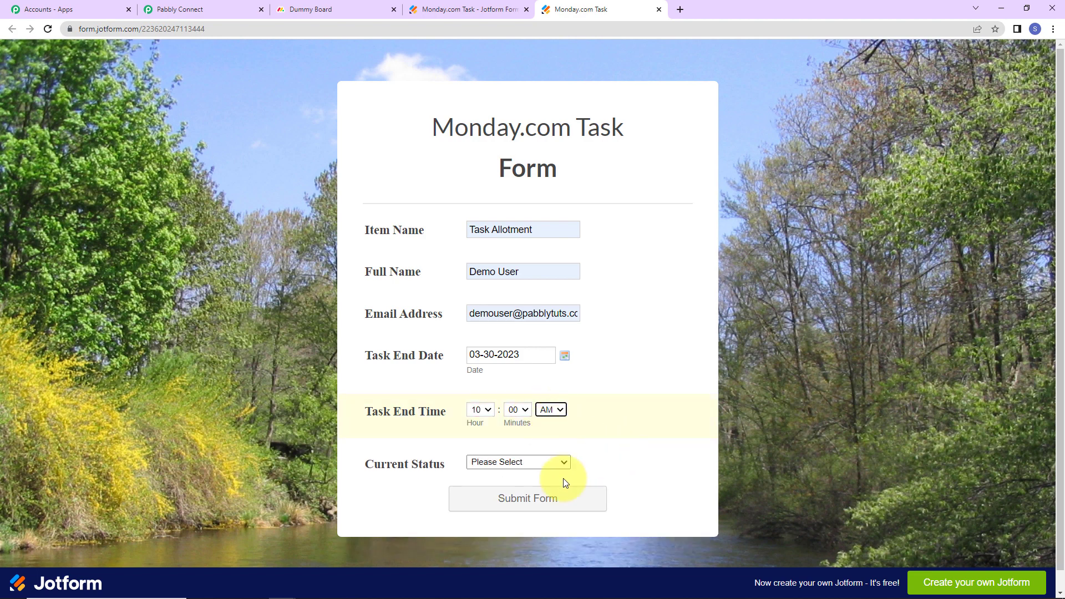
Set Current Status to Working on, submit the form, and return to Pabbly
click(555, 460)
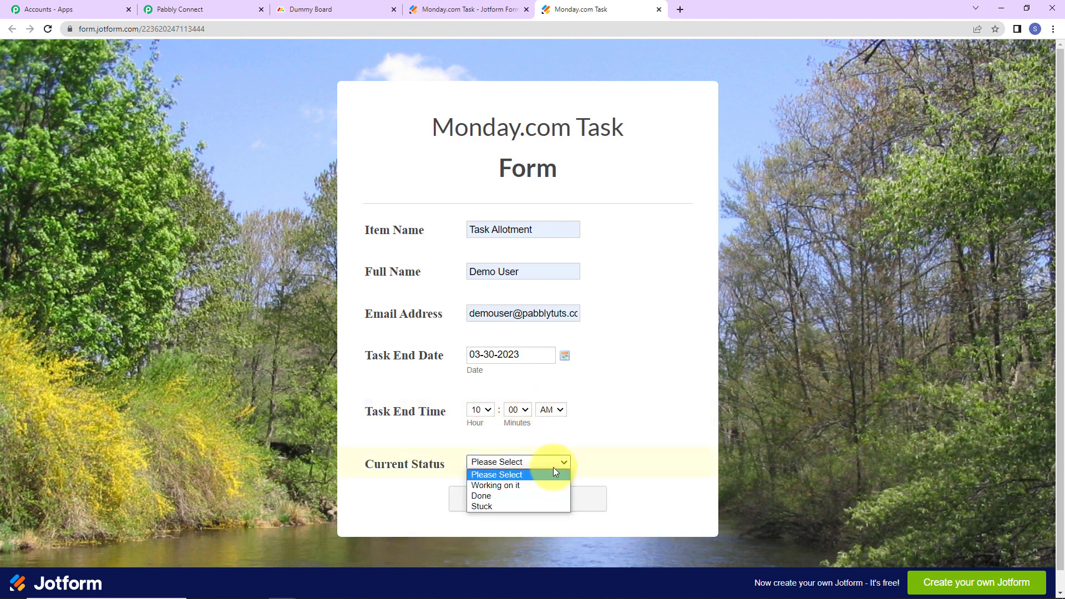
click(517, 485)
click(546, 502)
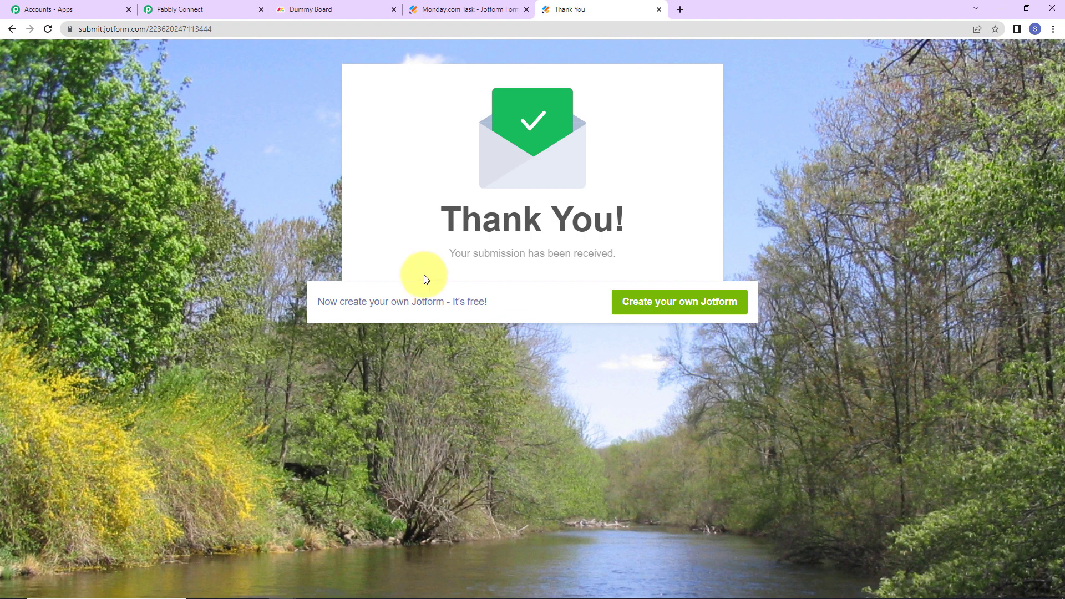
click(189, 11)
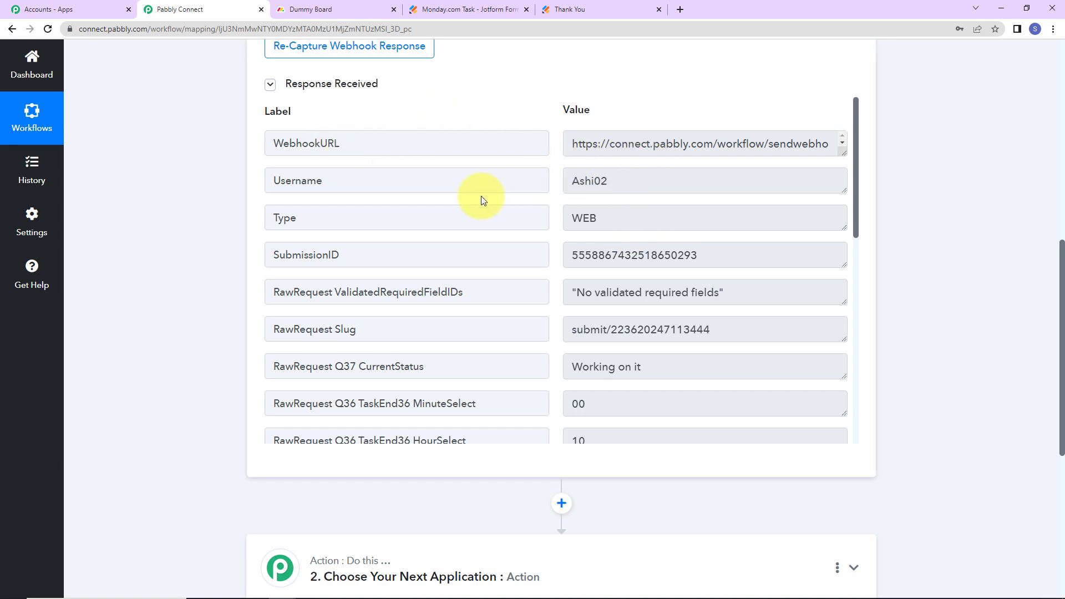
Review the captured response: Task Allotment, 2023-03-30, 10:00 AM, status Working on it
scroll(712, 282, down, 2)
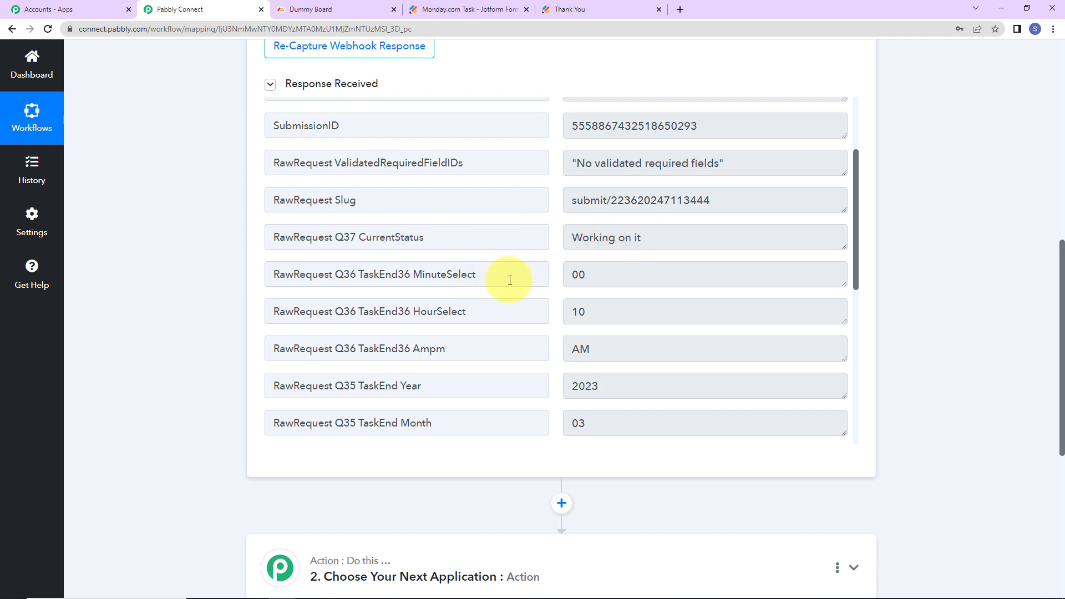
click(625, 276)
scroll(631, 349, down, 2)
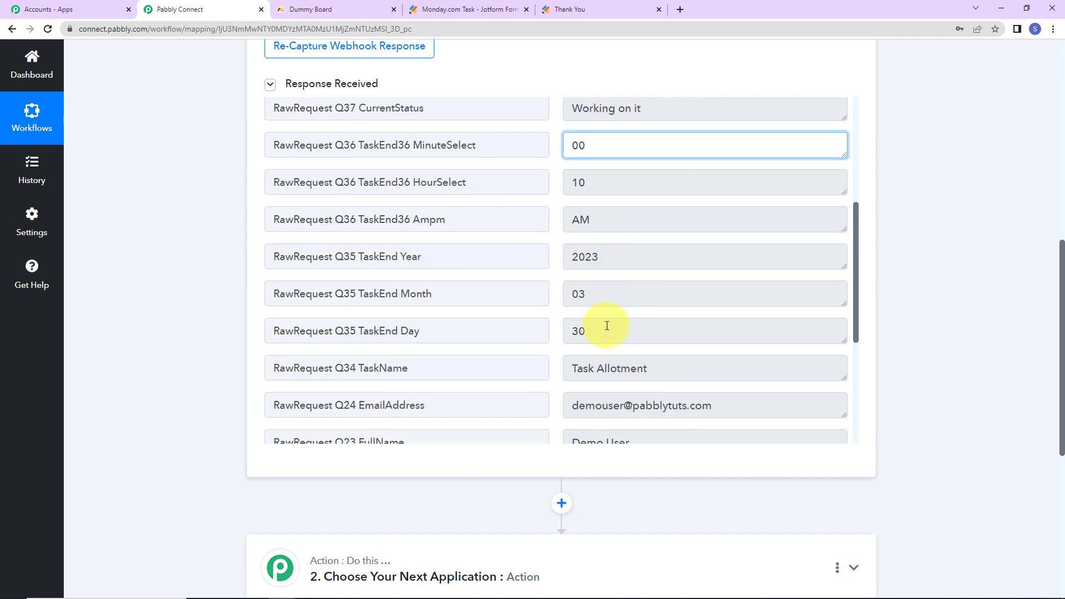
scroll(725, 328, down, 2)
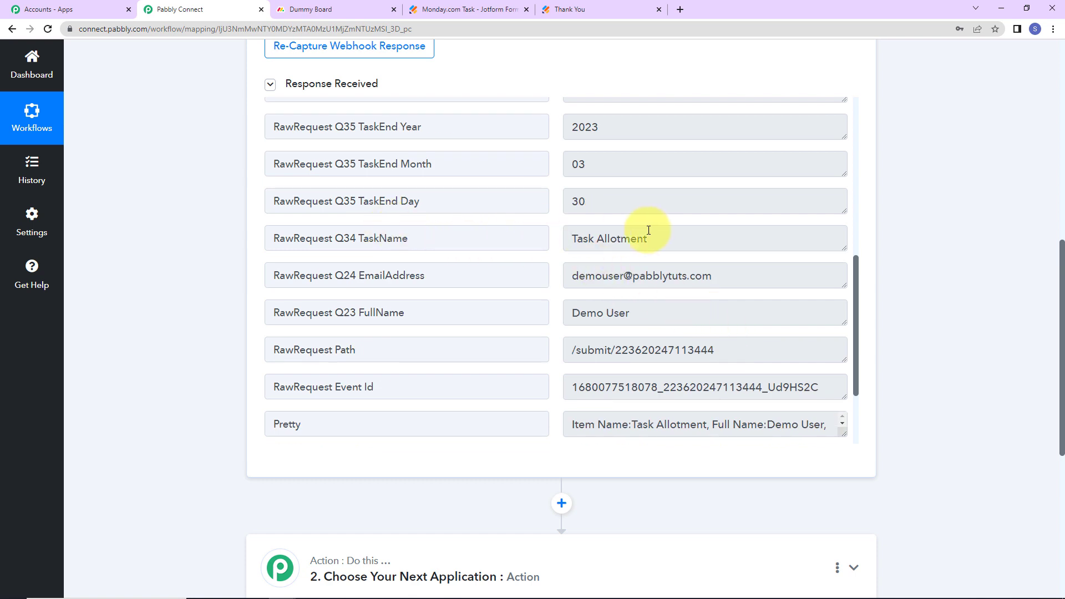
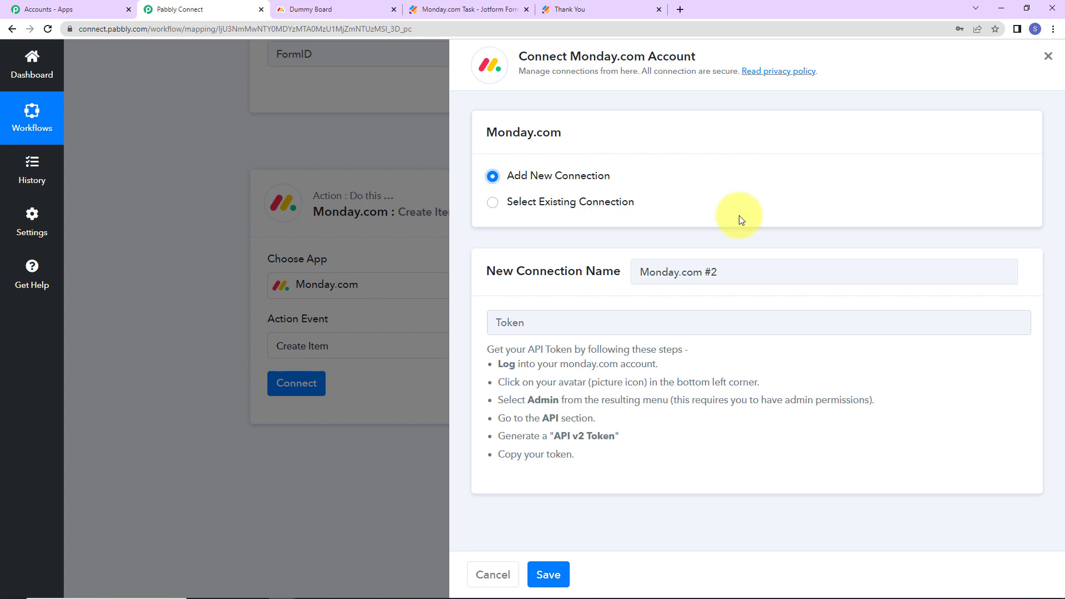
Read the token instructions in the Monday.com connection form, then go to the monday.com tab
click(492, 322)
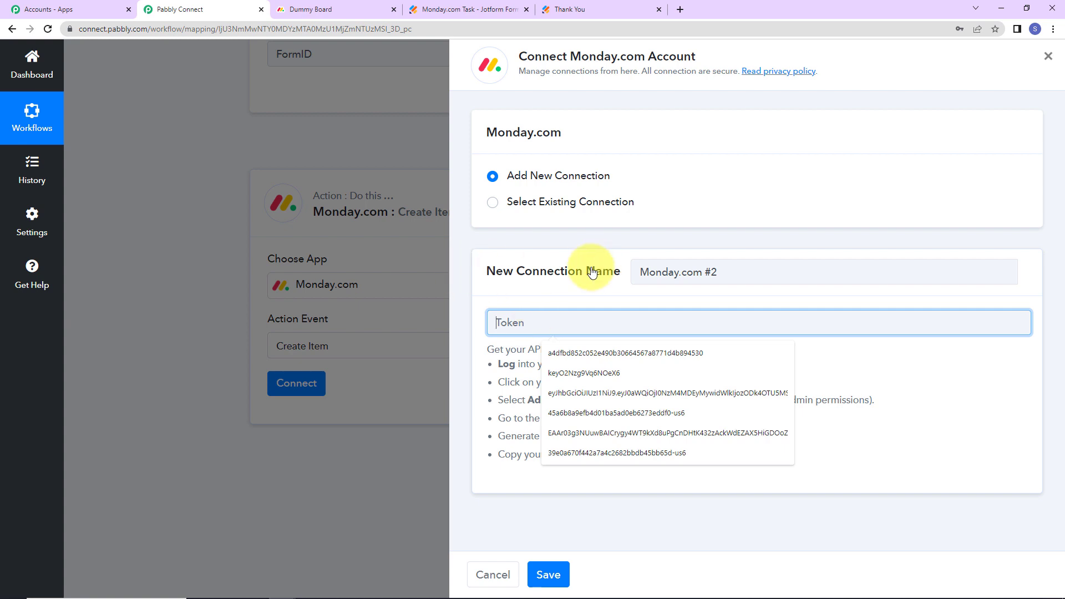
click(570, 277)
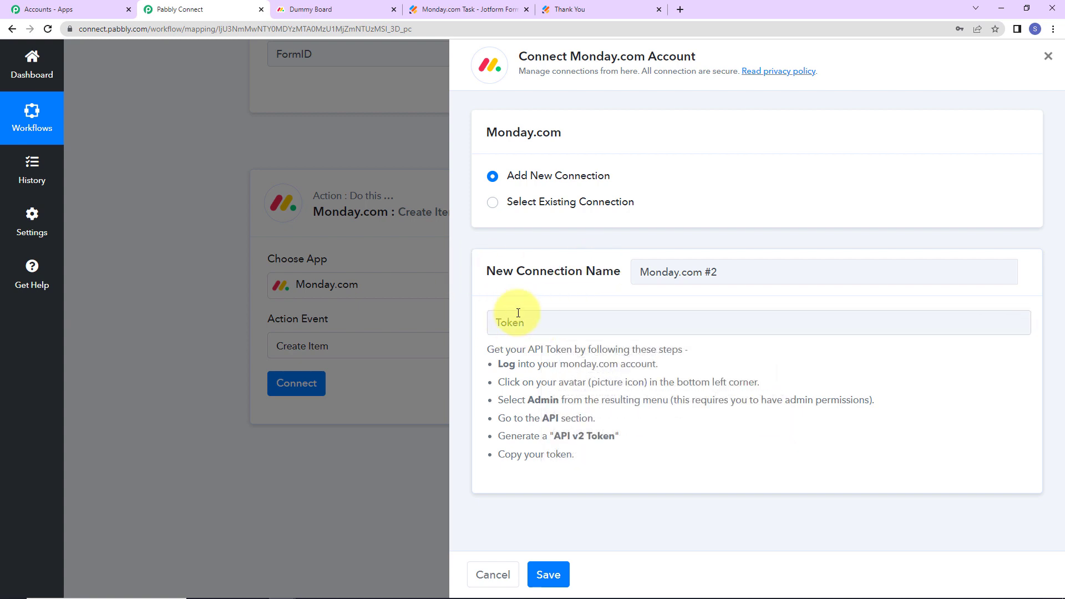
drag(575, 455, 843, 361)
click(666, 420)
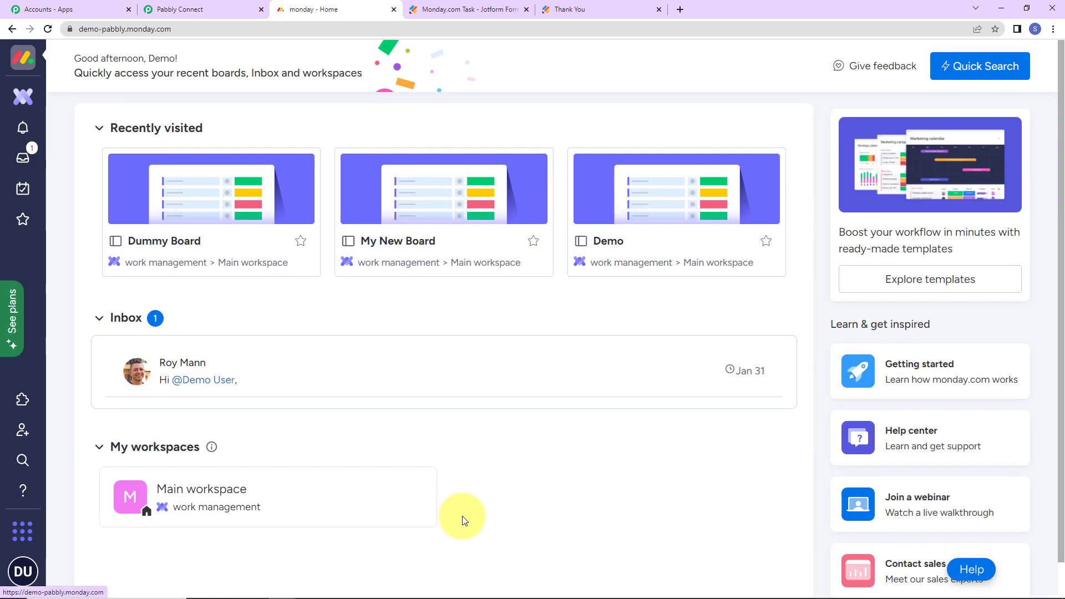
Open the monday.com Administration page from the account menu
click(228, 4)
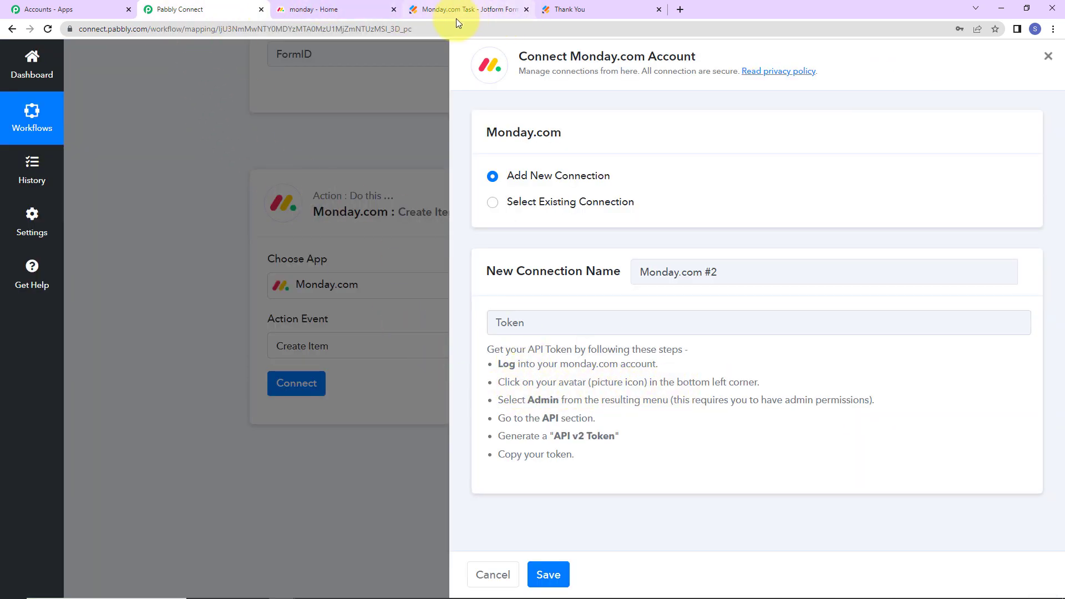
click(332, 8)
click(24, 572)
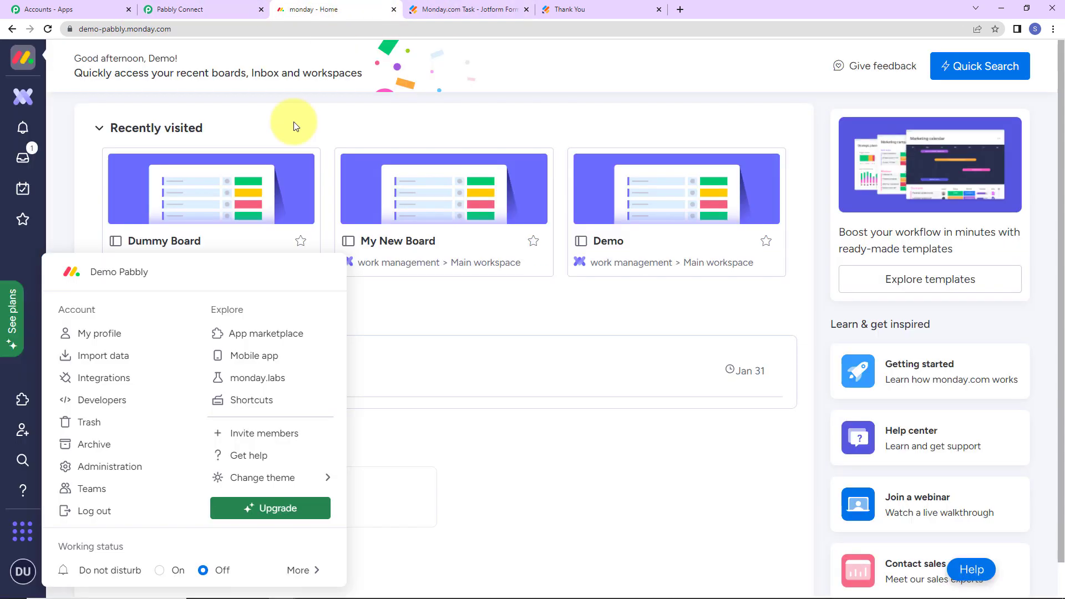
click(100, 466)
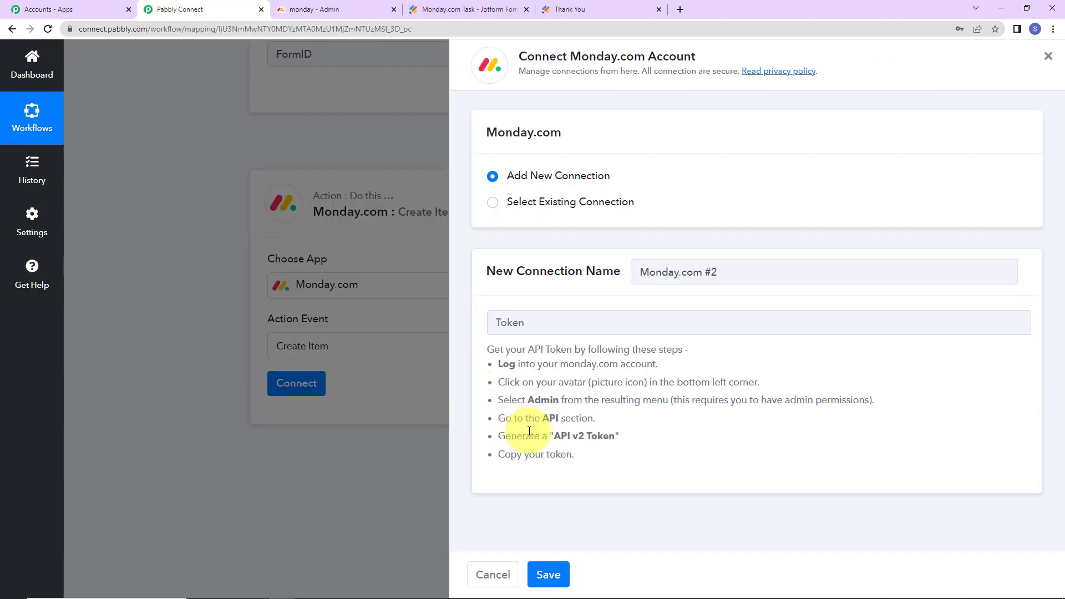
click(337, 9)
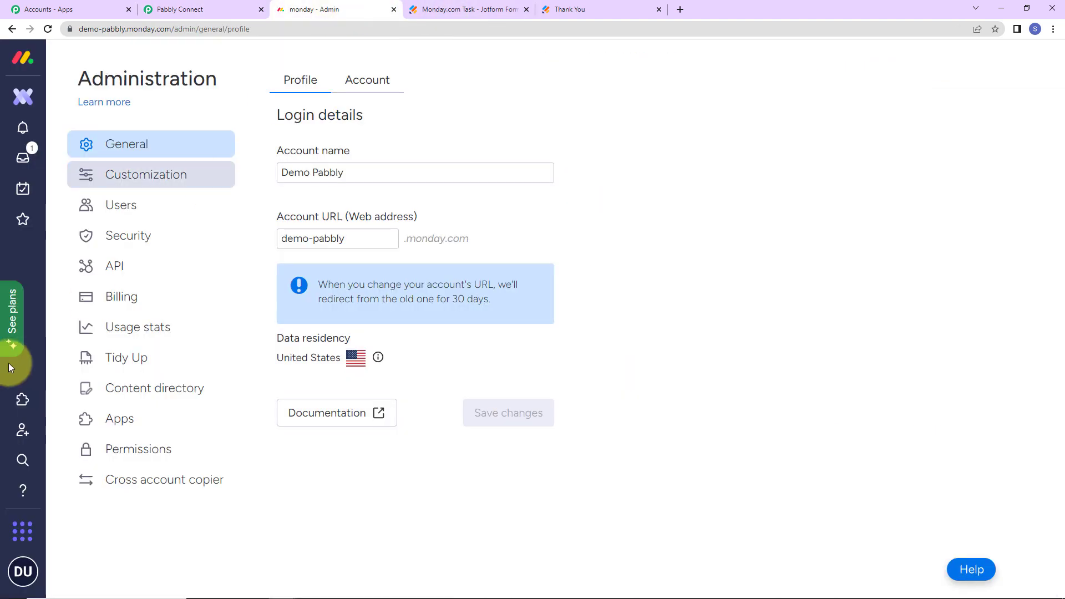
Regenerate the personal API v2 token on the API page and copy it
click(107, 273)
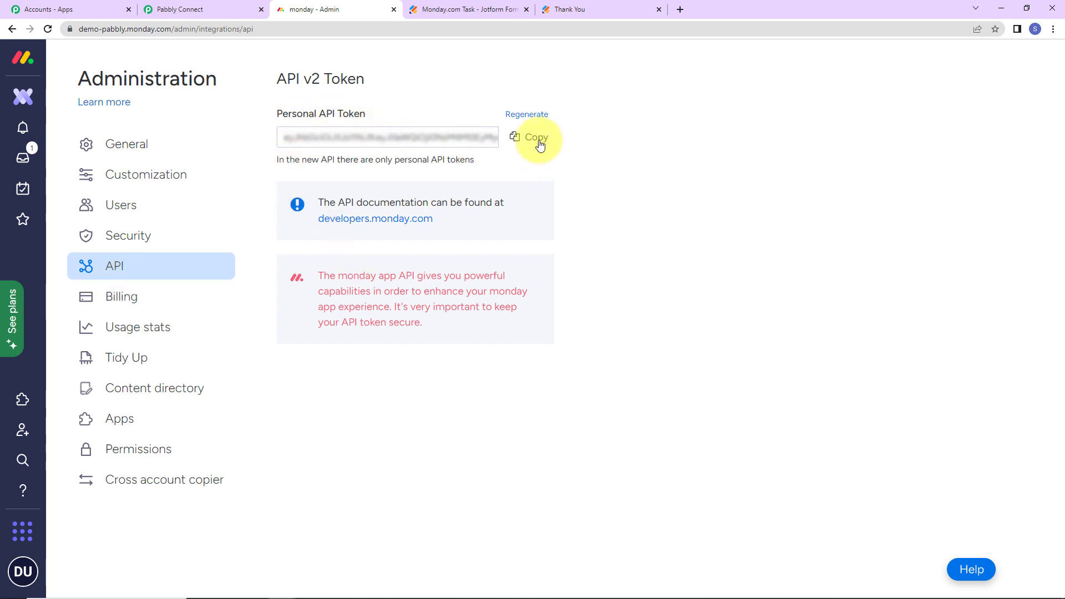
click(524, 116)
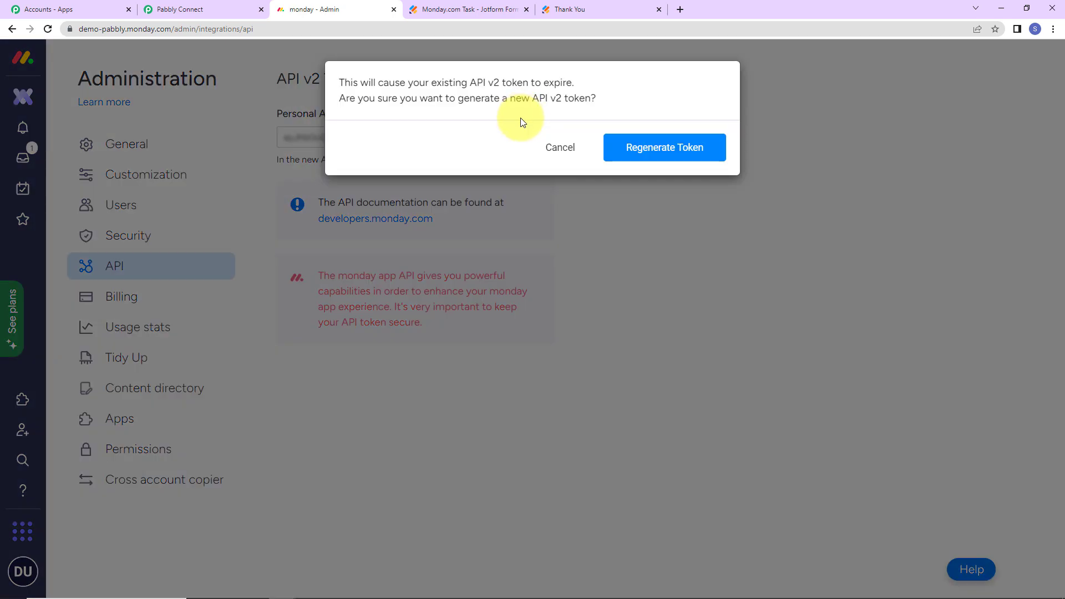
click(632, 148)
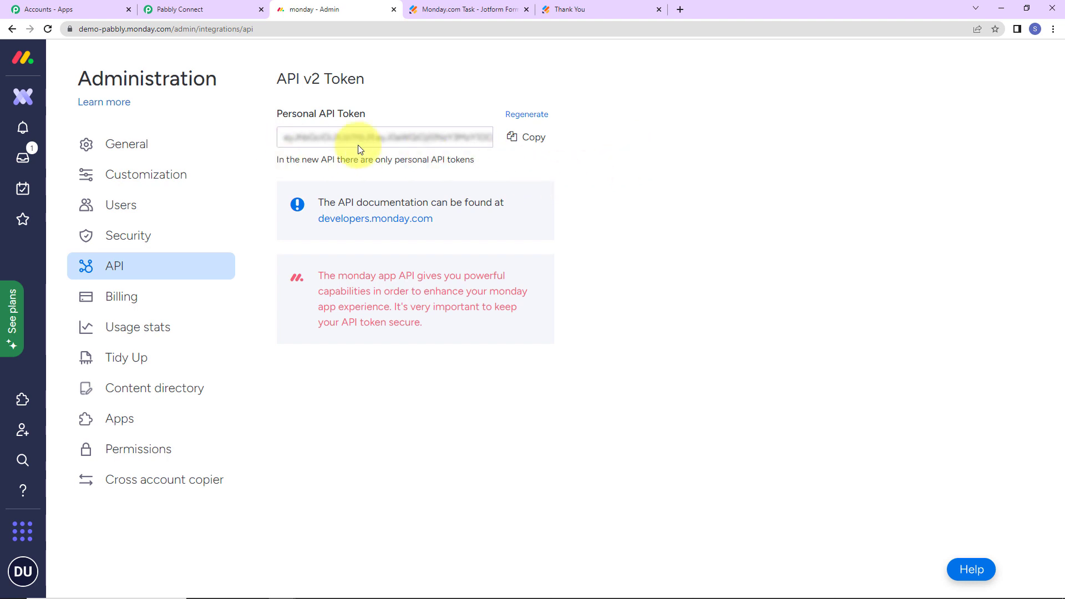
click(528, 139)
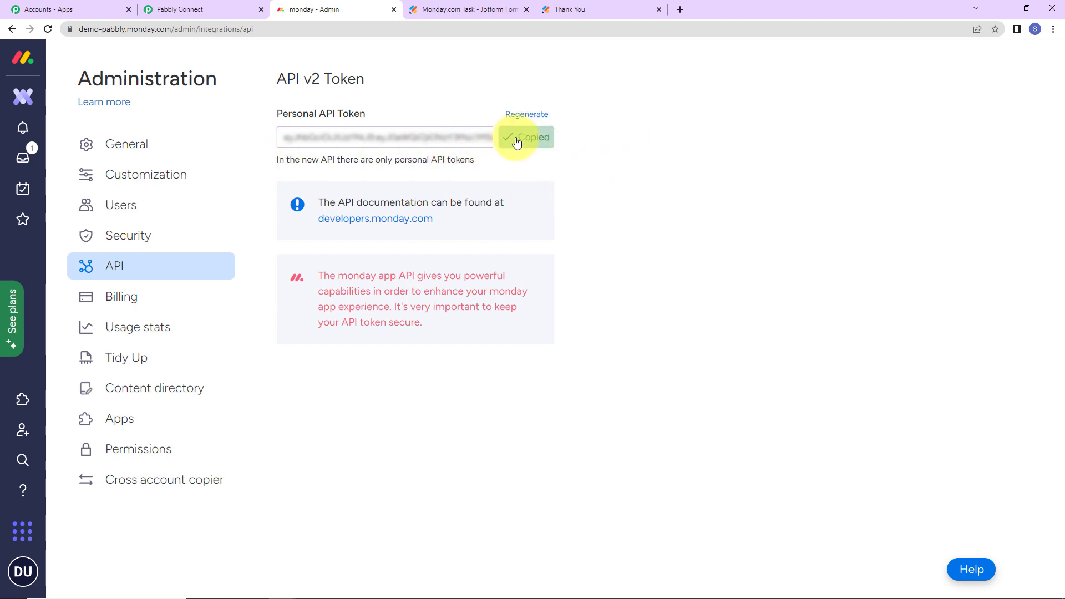
click(169, 8)
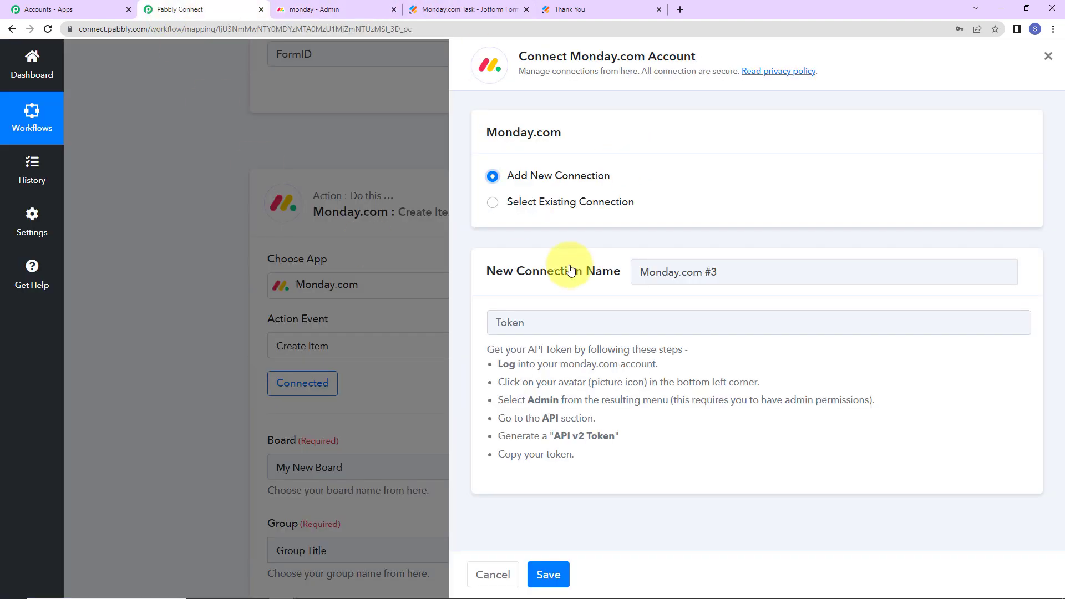
Paste the copied token into the Token field, save the connection, and review the Create Item fields
click(570, 316)
key(ctrl+v)
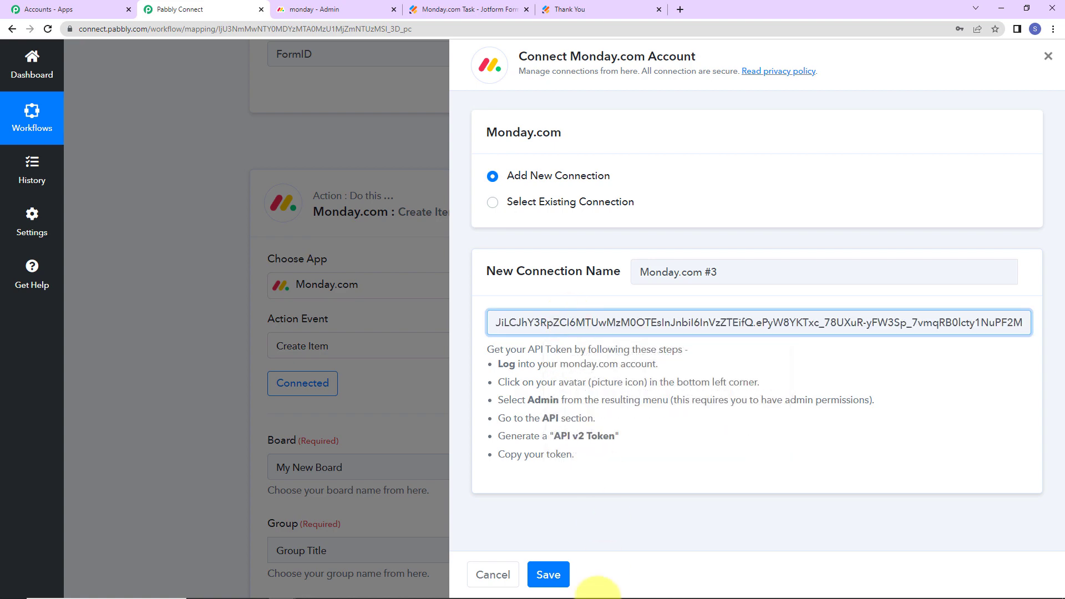
click(548, 574)
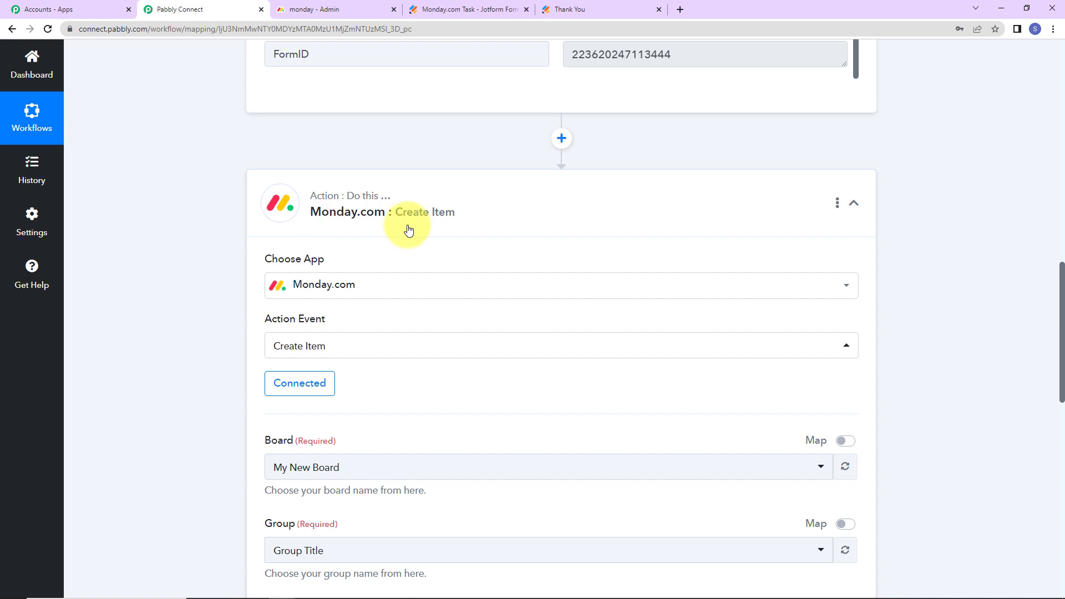
scroll(441, 249, down, 4)
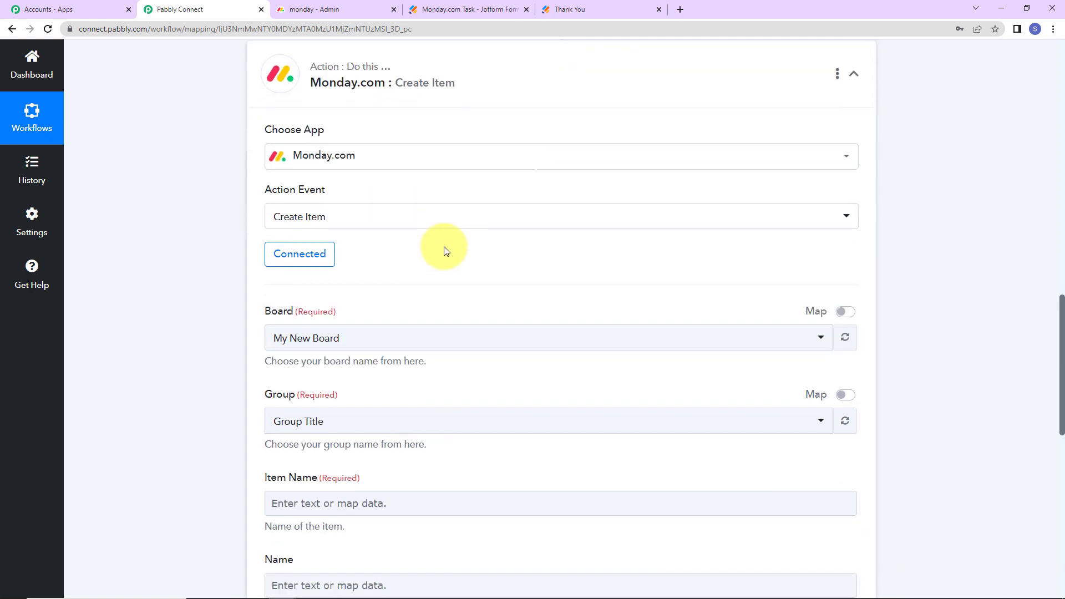
scroll(444, 244, down, 2)
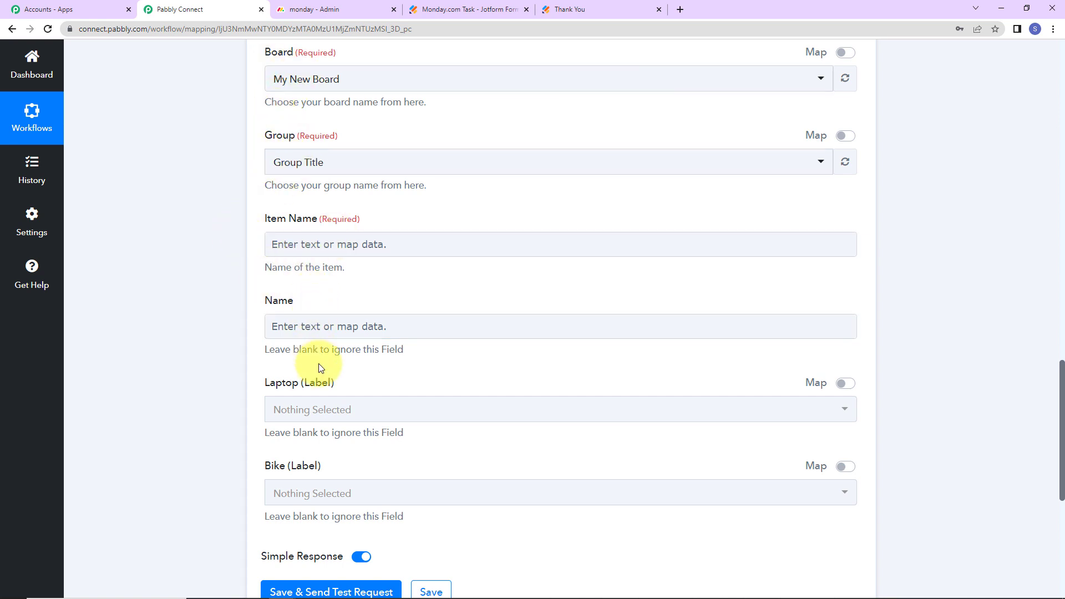
Open Dummy Board in the monday.com workspace and look over its add and status options
click(332, 9)
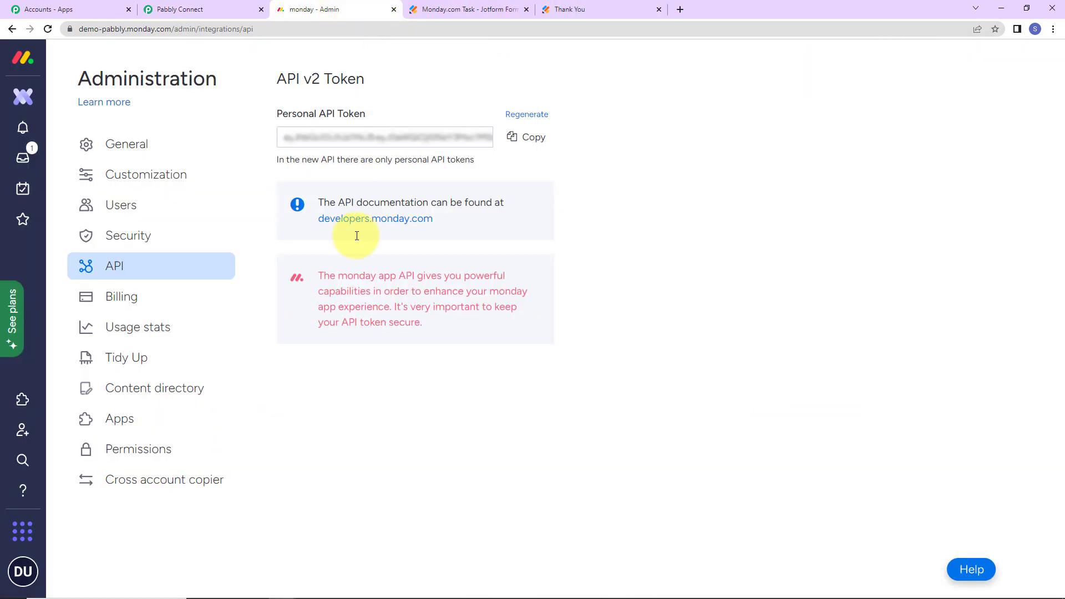
click(23, 97)
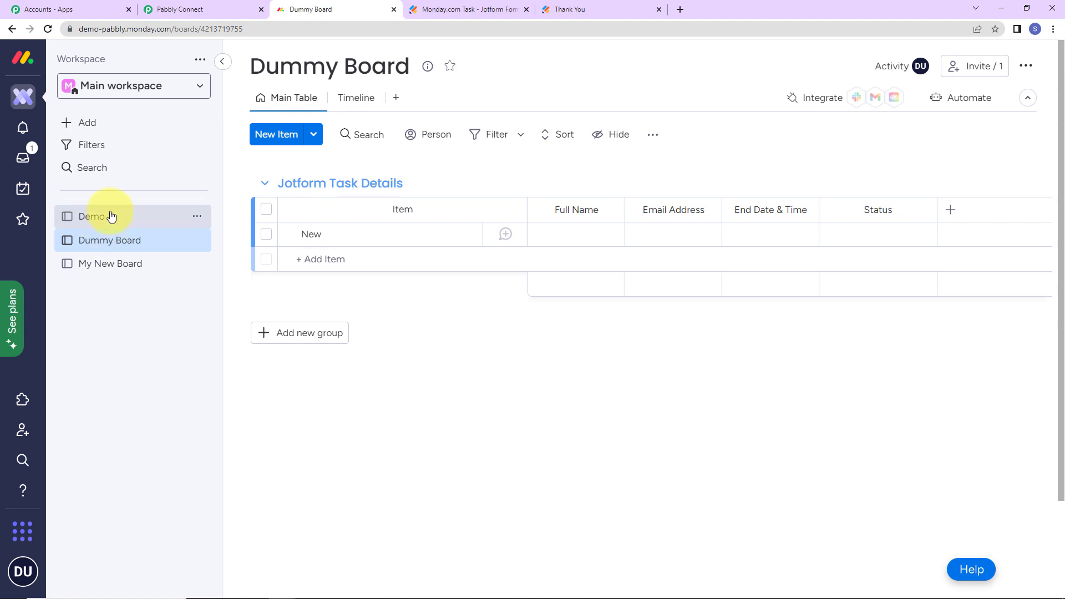
click(82, 127)
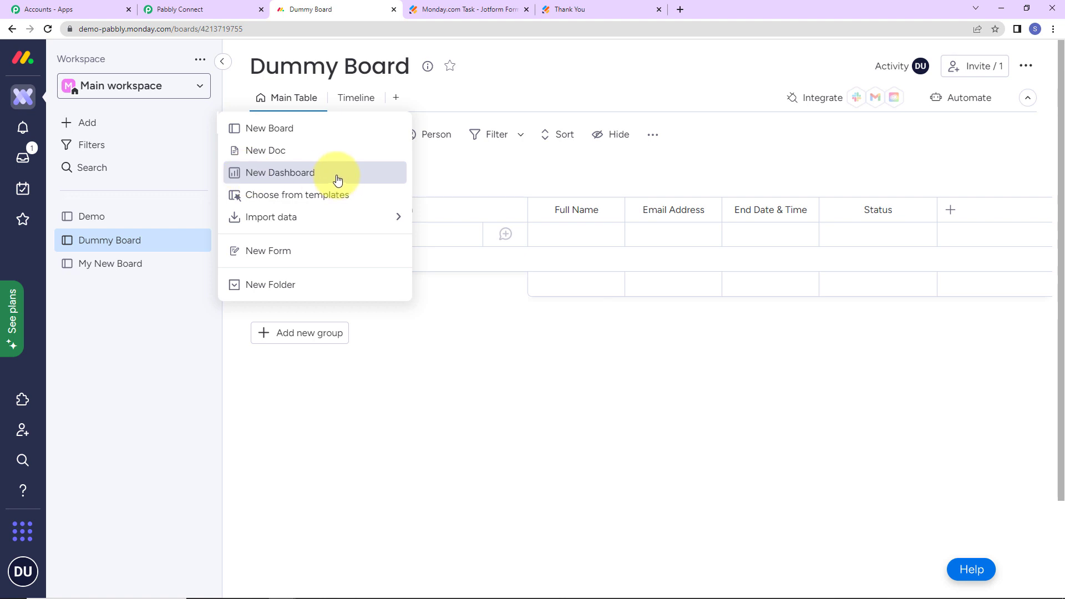
click(108, 363)
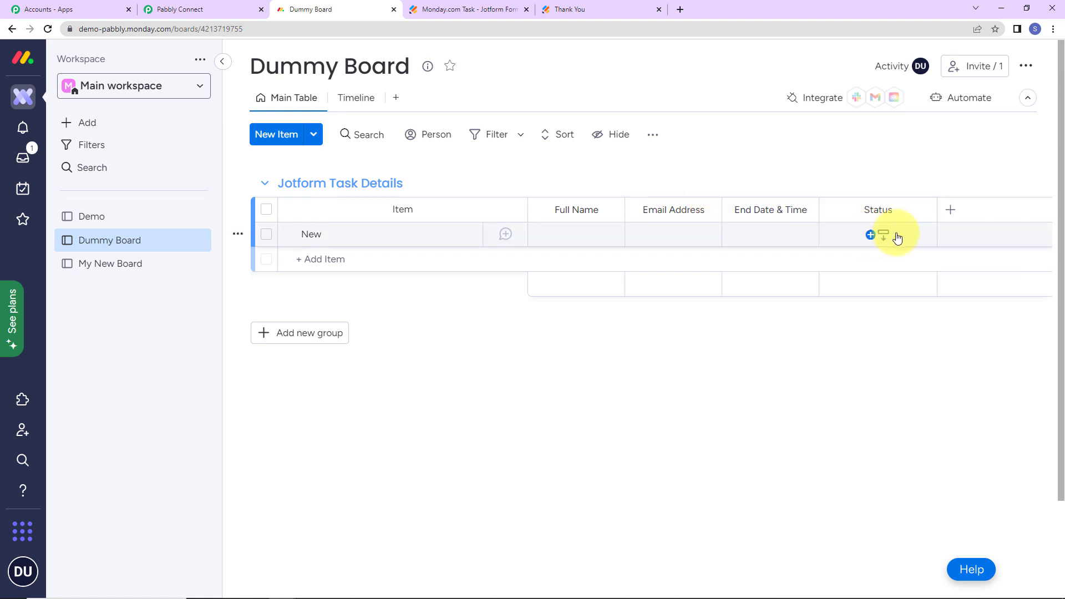
click(896, 236)
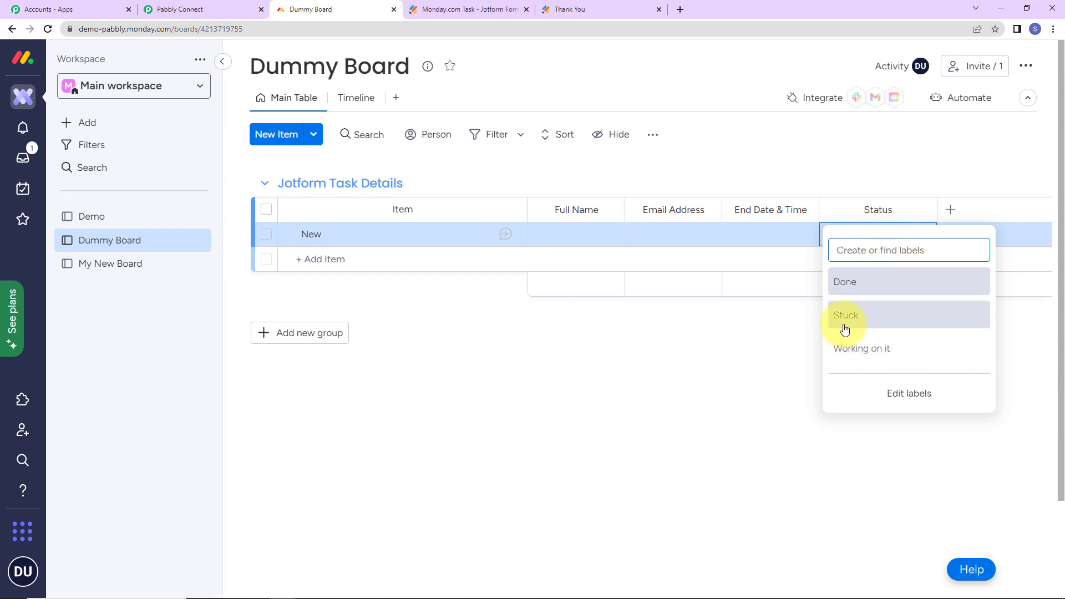
click(682, 354)
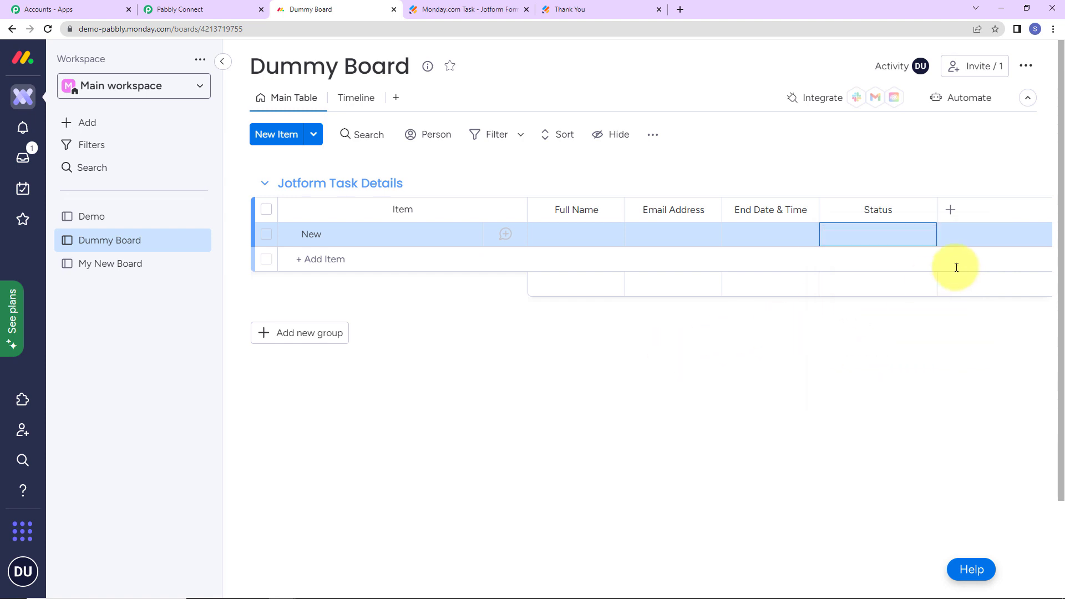
Add a Dropdown column to Dummy Board, then delete it and compare with the Pabbly form
click(951, 212)
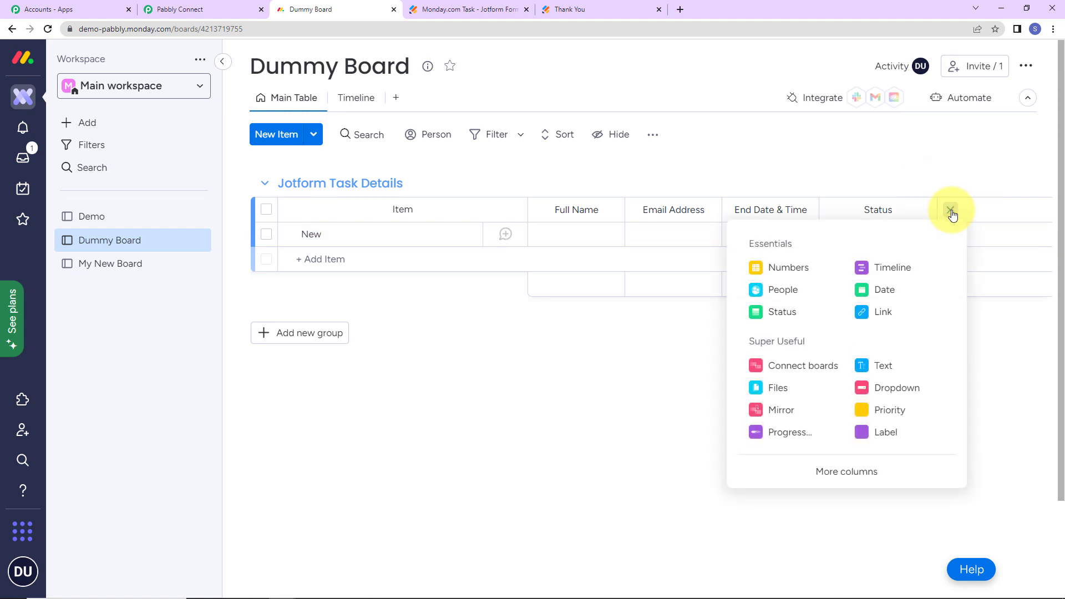
click(892, 388)
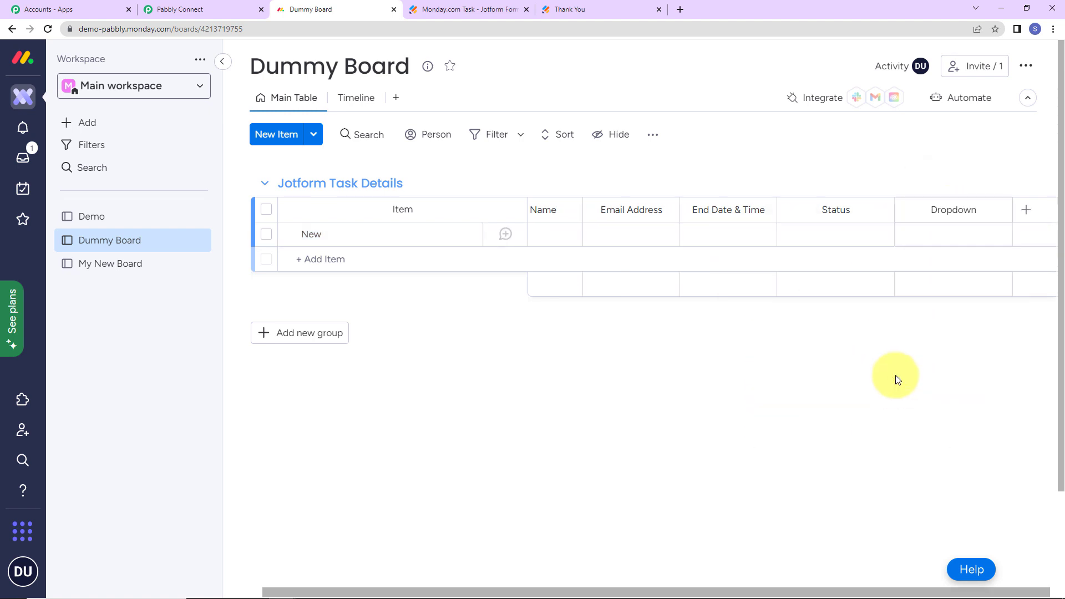
click(957, 237)
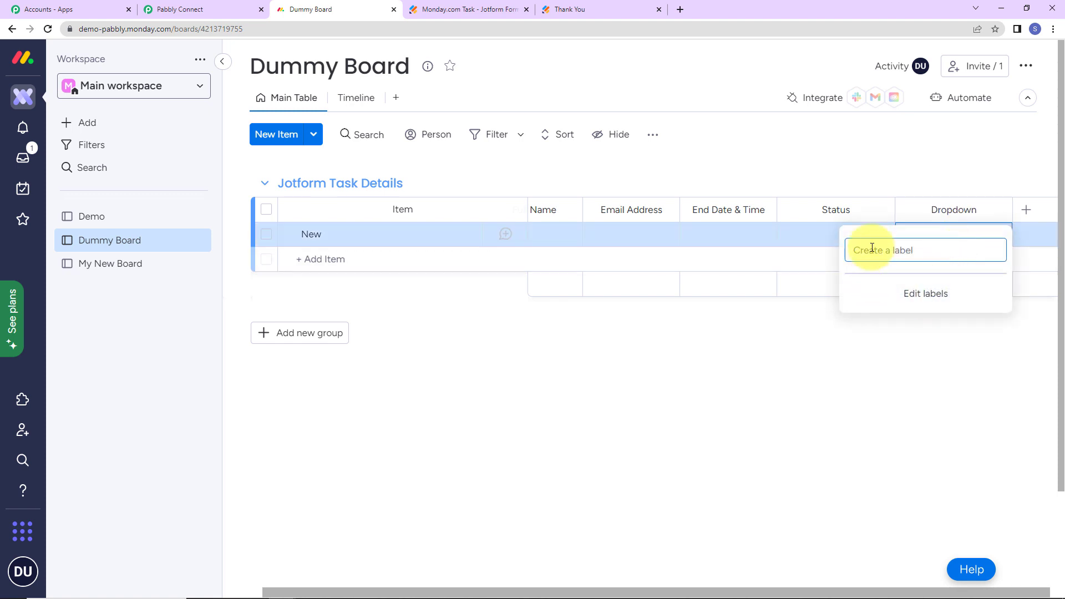
click(910, 374)
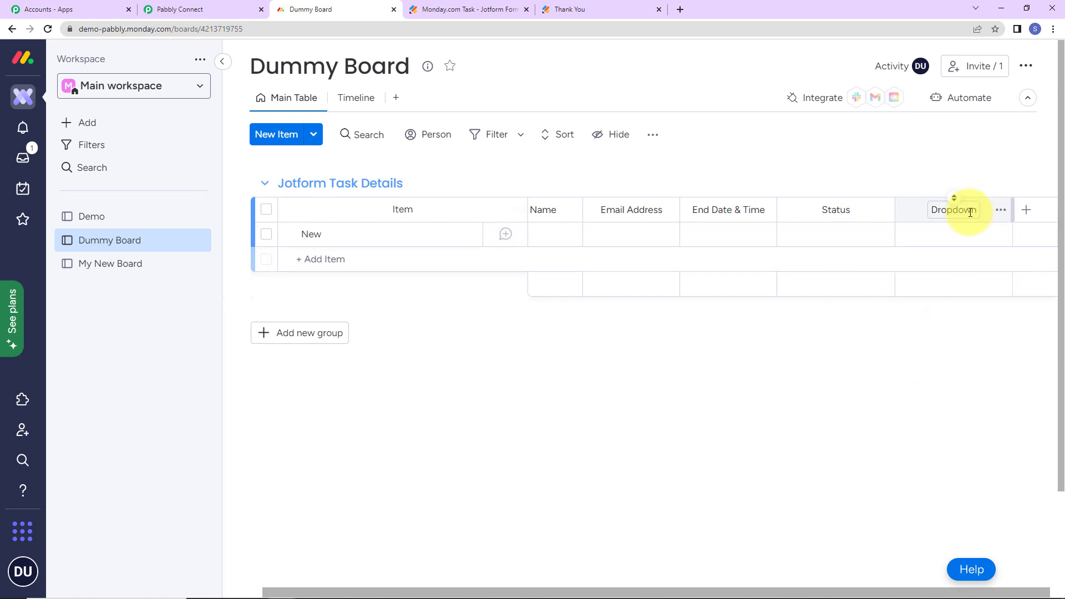
click(1001, 210)
click(870, 446)
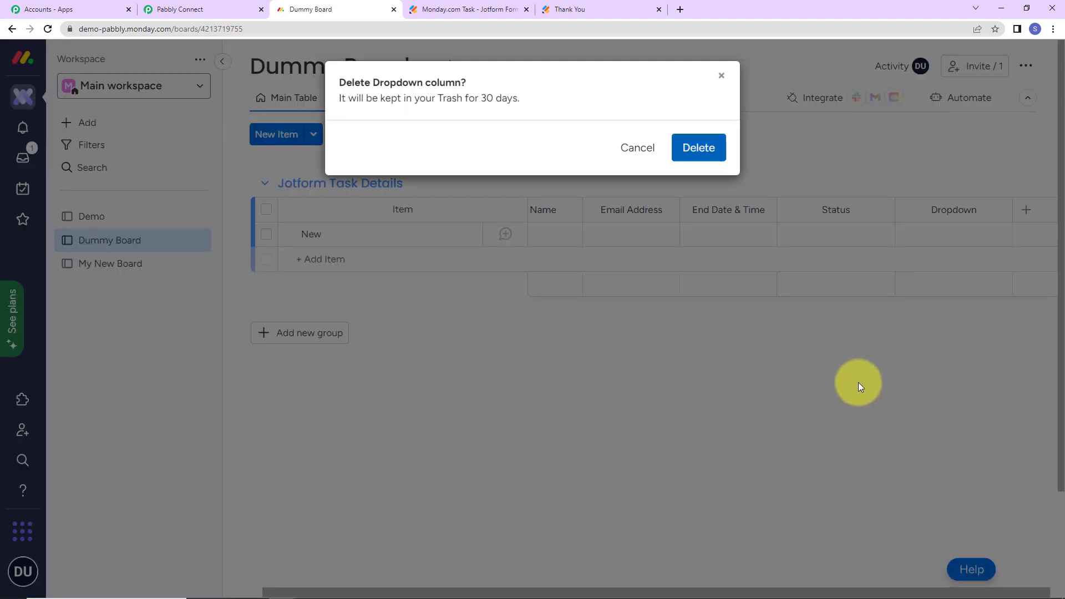
click(702, 147)
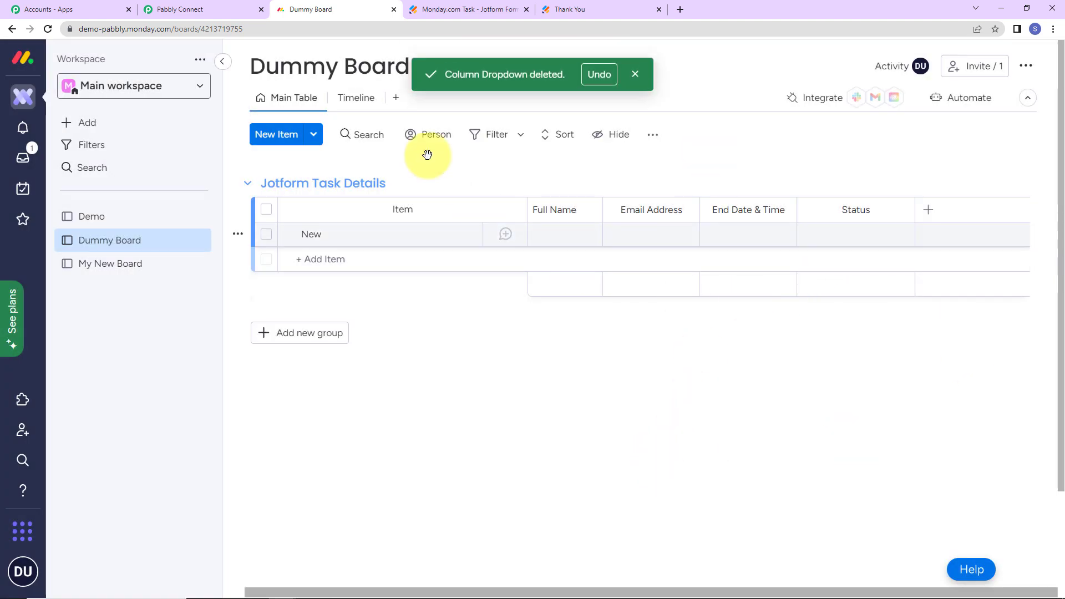
click(214, 12)
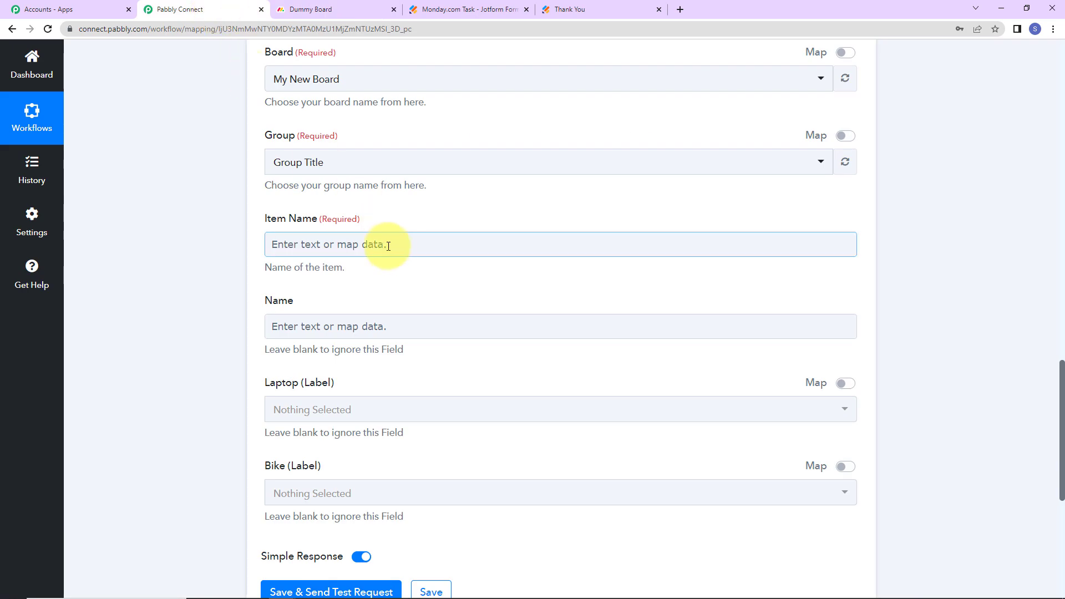
click(309, 8)
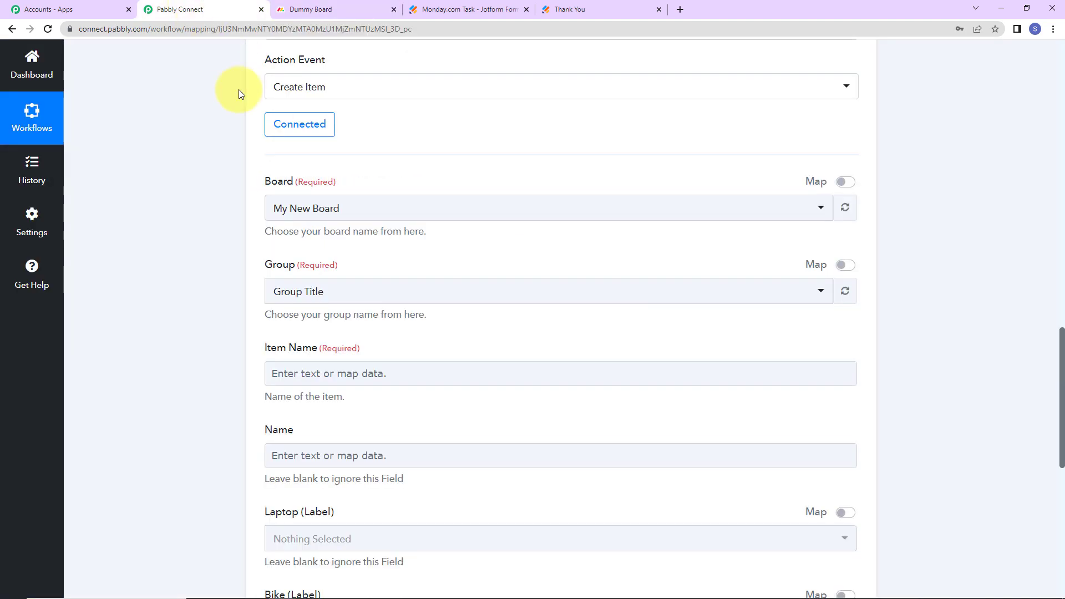
click(218, 14)
Set the Create Item target board to Dummy Board
click(361, 217)
click(311, 292)
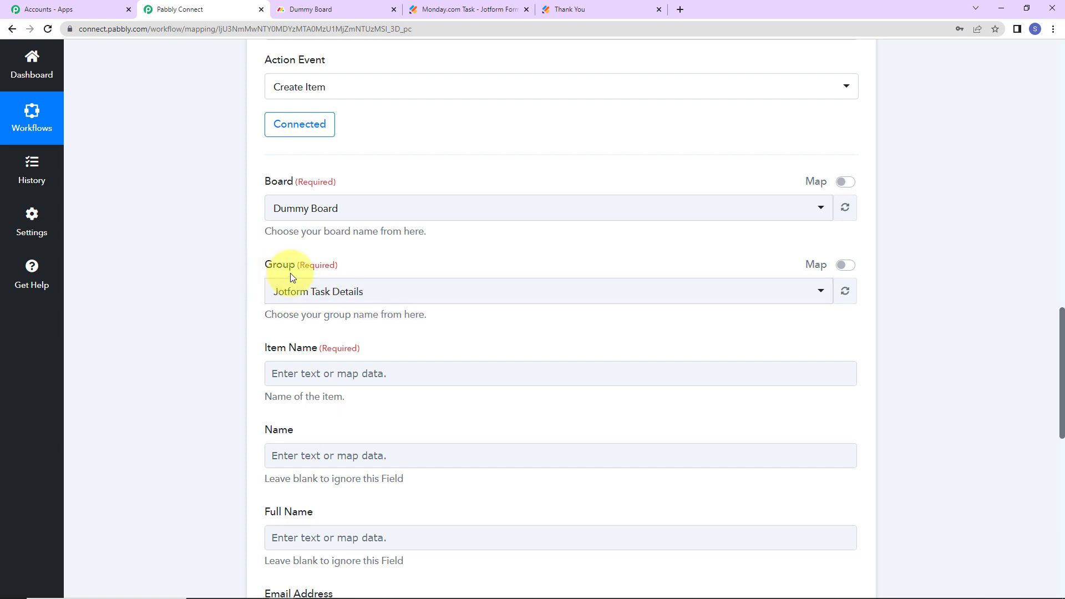
scroll(520, 299, down, 2)
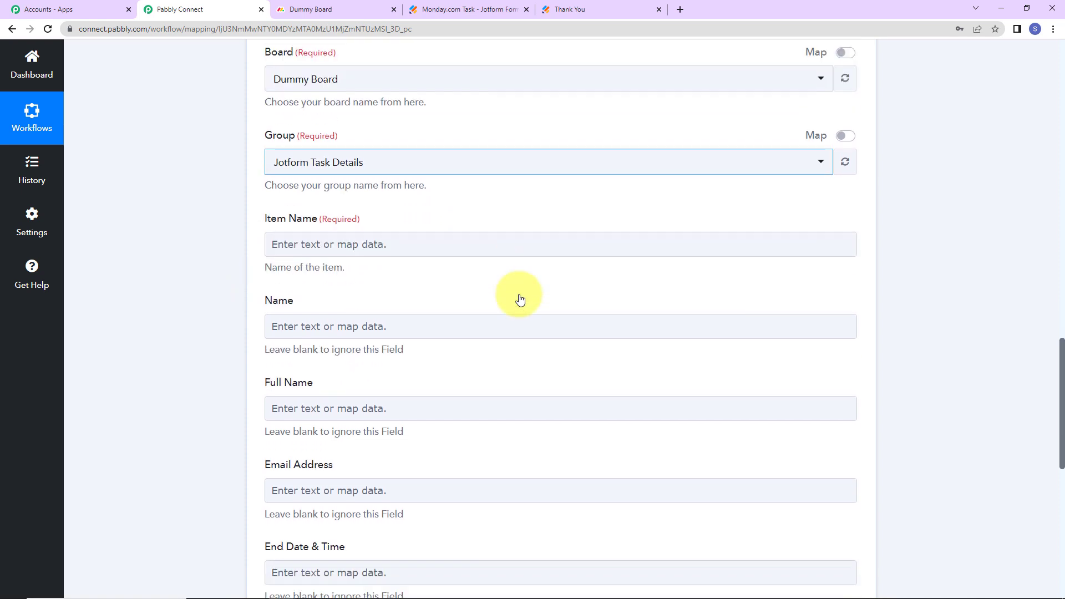
scroll(508, 285, down, 2)
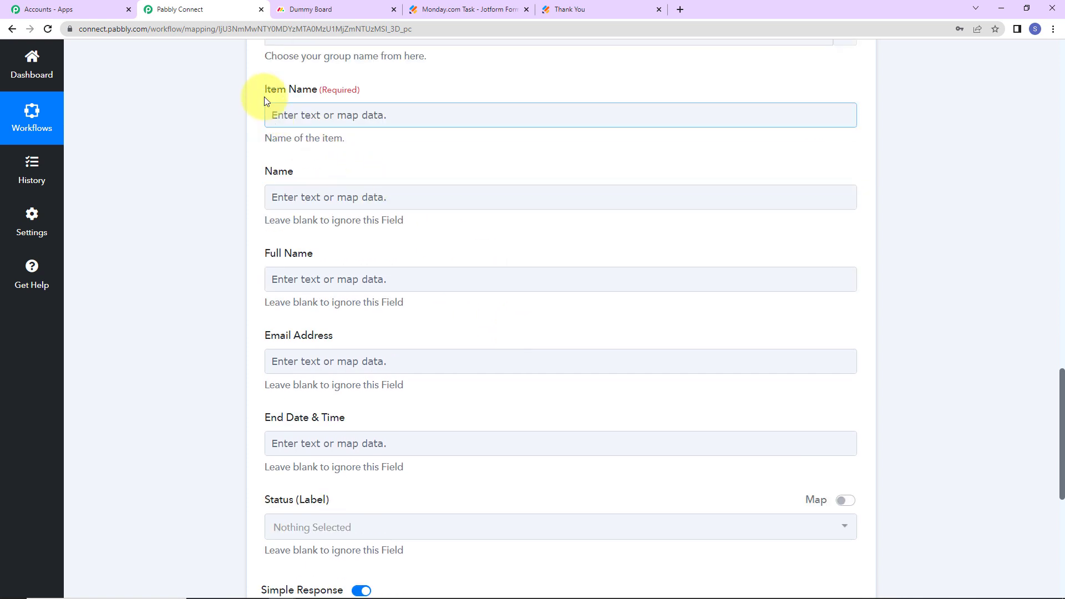
Map the Jotform Q34 TaskName answer into Item Name
click(324, 112)
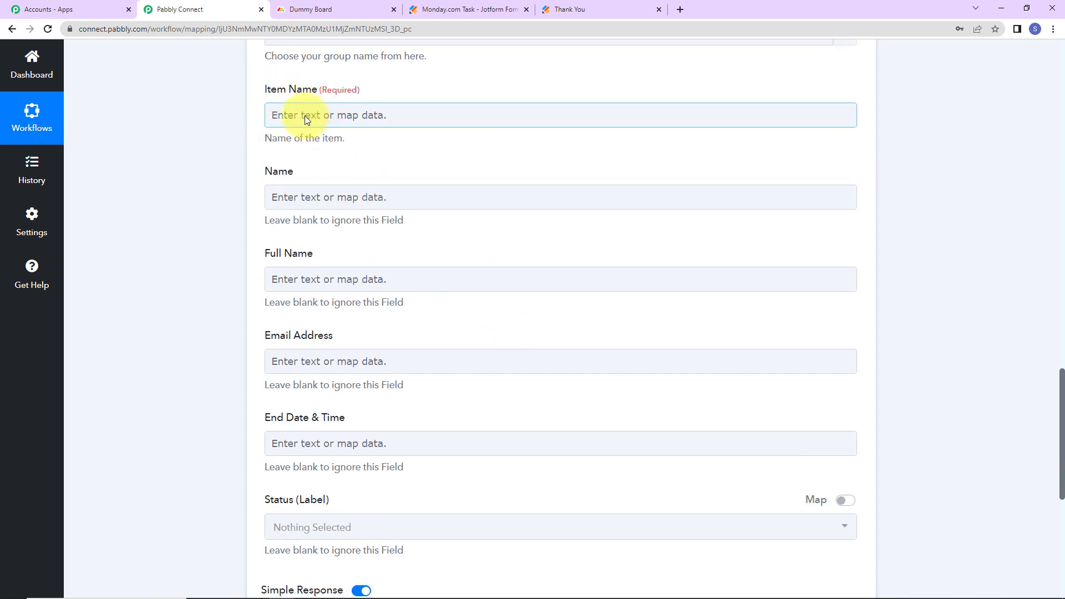
click(304, 115)
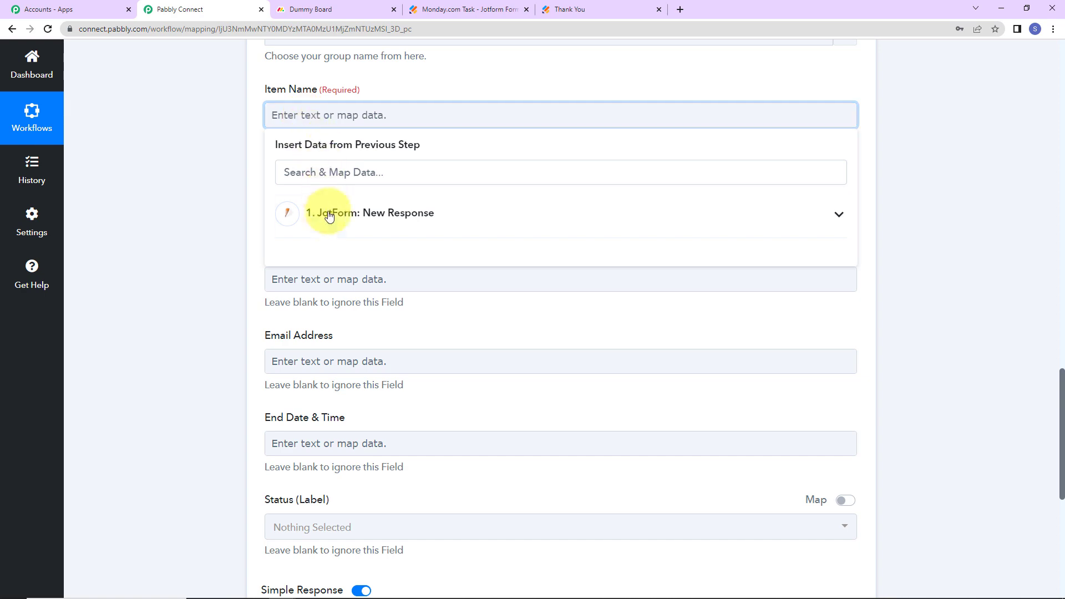
click(391, 219)
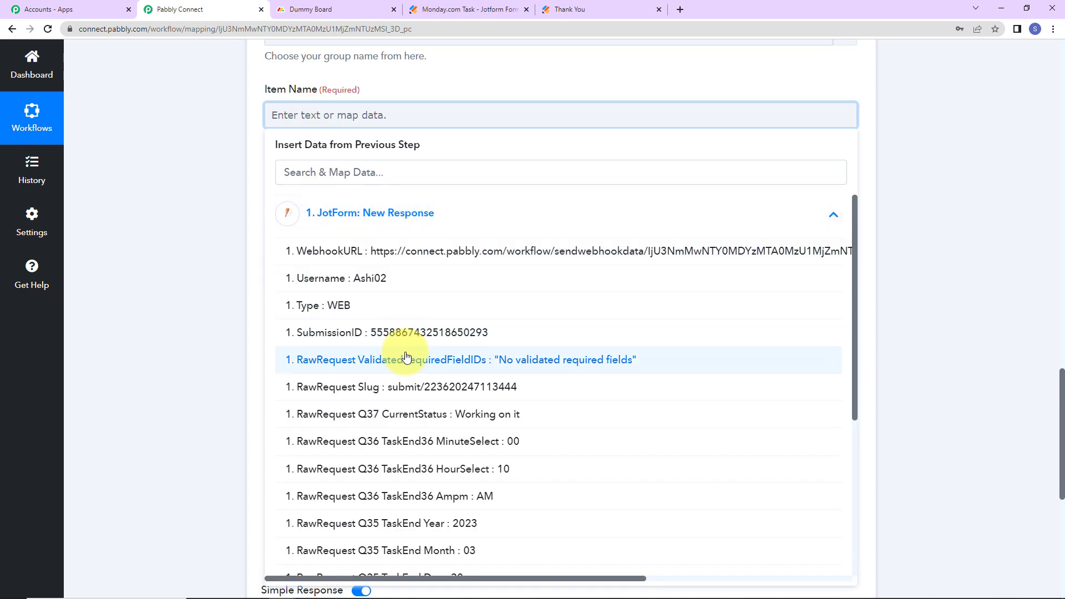
scroll(405, 355, down, 3)
click(391, 475)
click(183, 200)
click(303, 116)
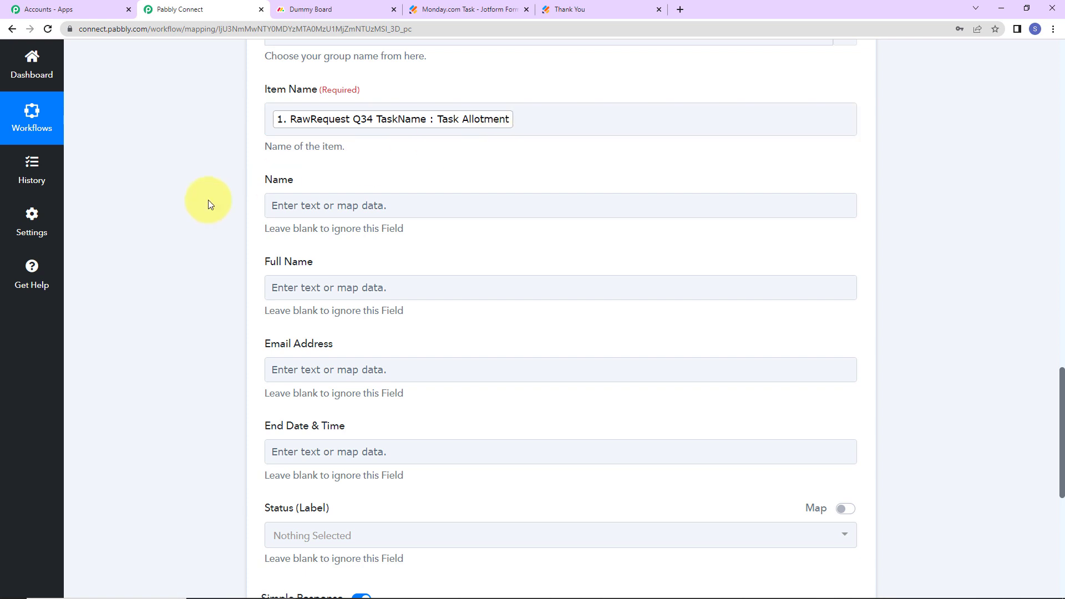
Map the Jotform Q23 FullName answer into the Full Name field
click(283, 205)
click(279, 299)
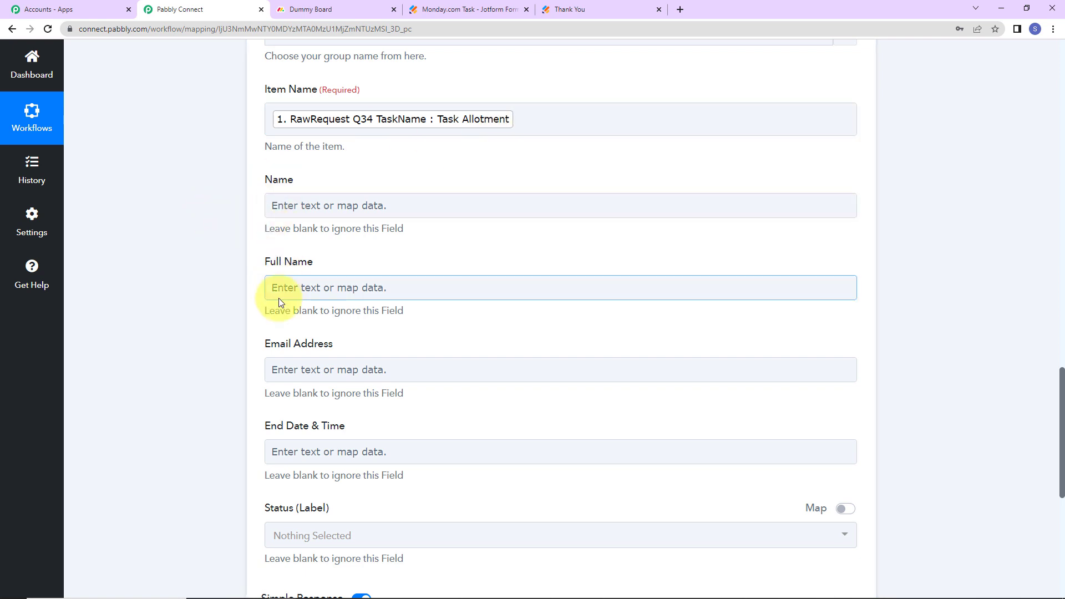
click(300, 9)
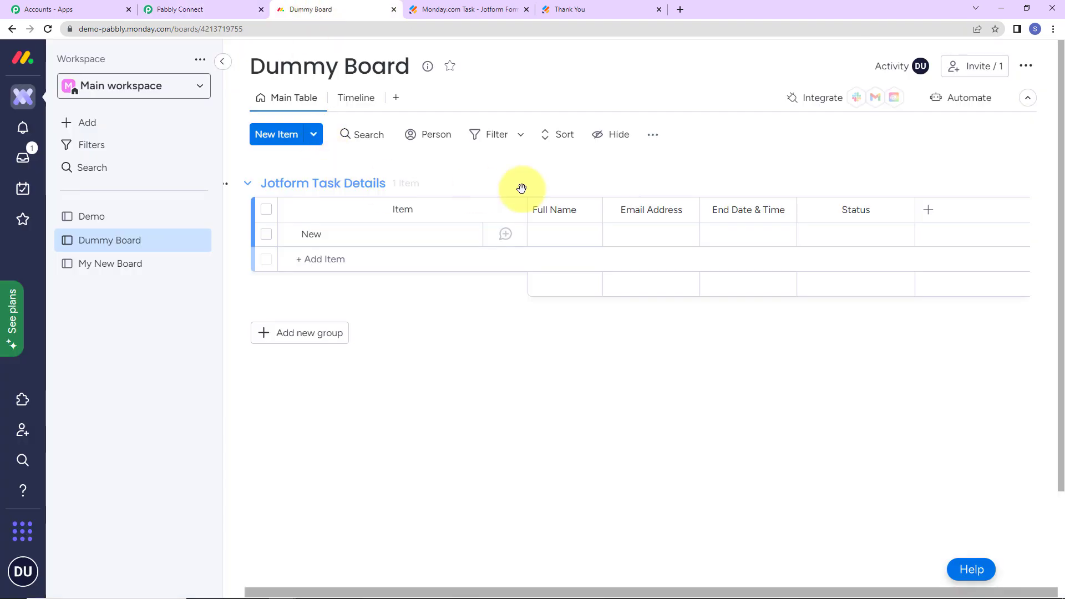
click(219, 9)
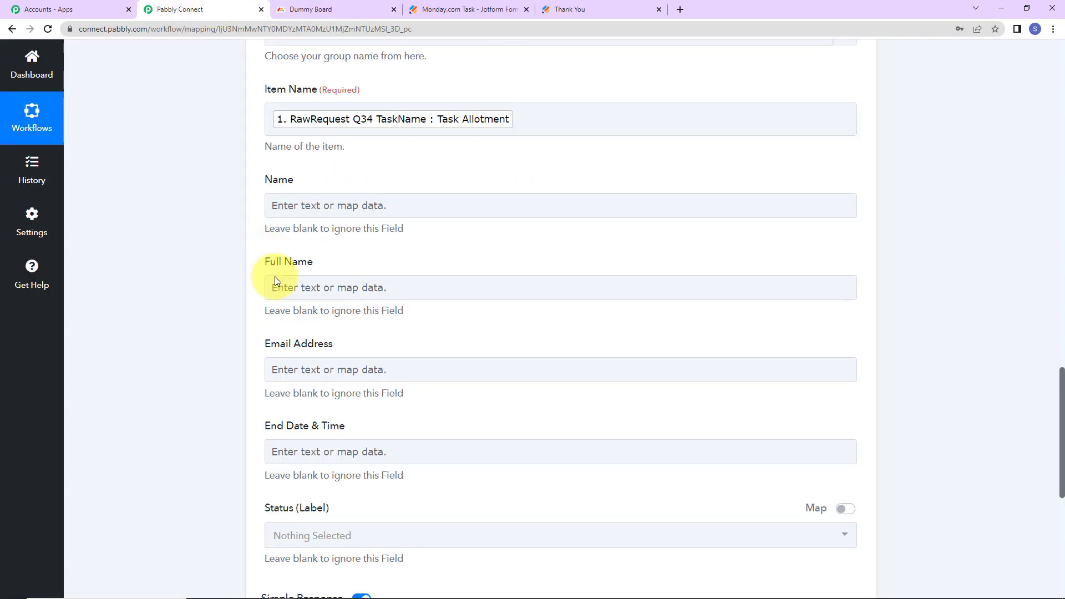
click(289, 289)
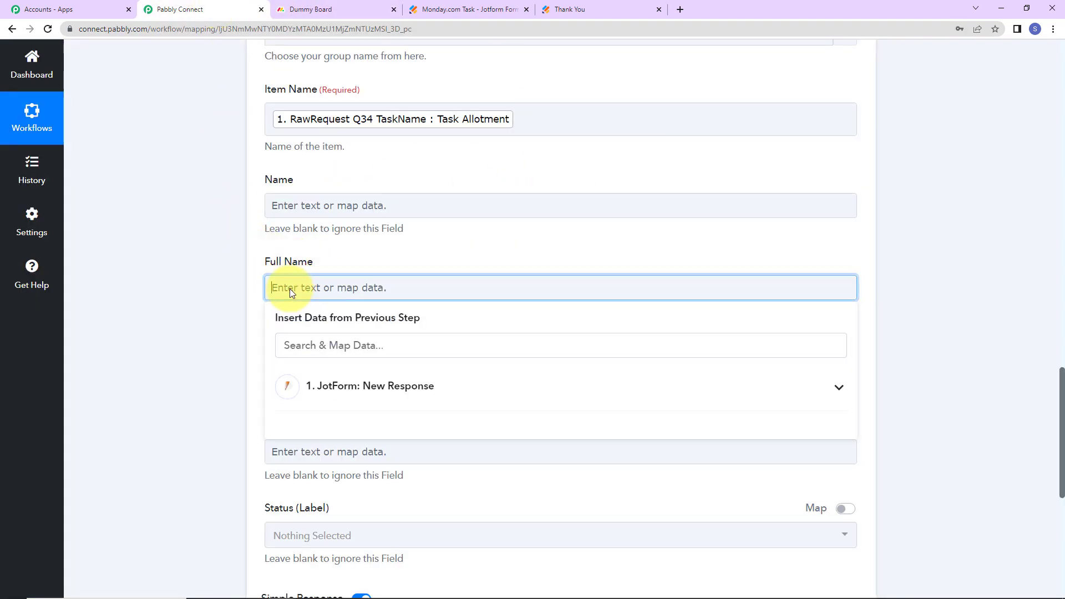
click(344, 387)
scroll(198, 373, down, 2)
scroll(357, 409, down, 5)
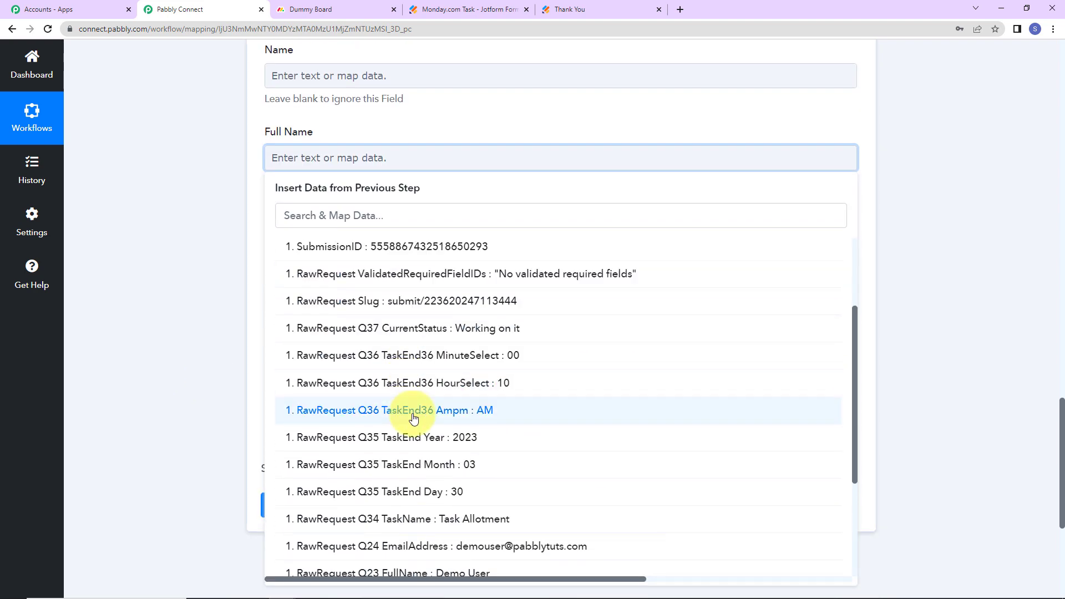
click(413, 444)
click(232, 289)
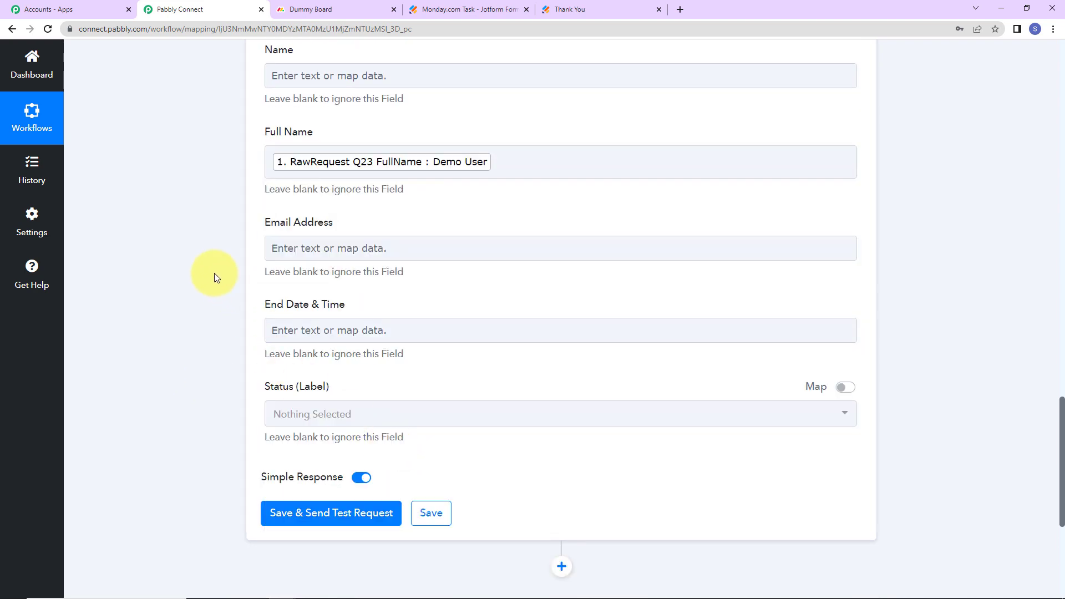
Map the Jotform Q24 EmailAddress answer into the Email Address field
click(343, 259)
click(361, 357)
scroll(522, 521, down, 2)
scroll(521, 522, down, 5)
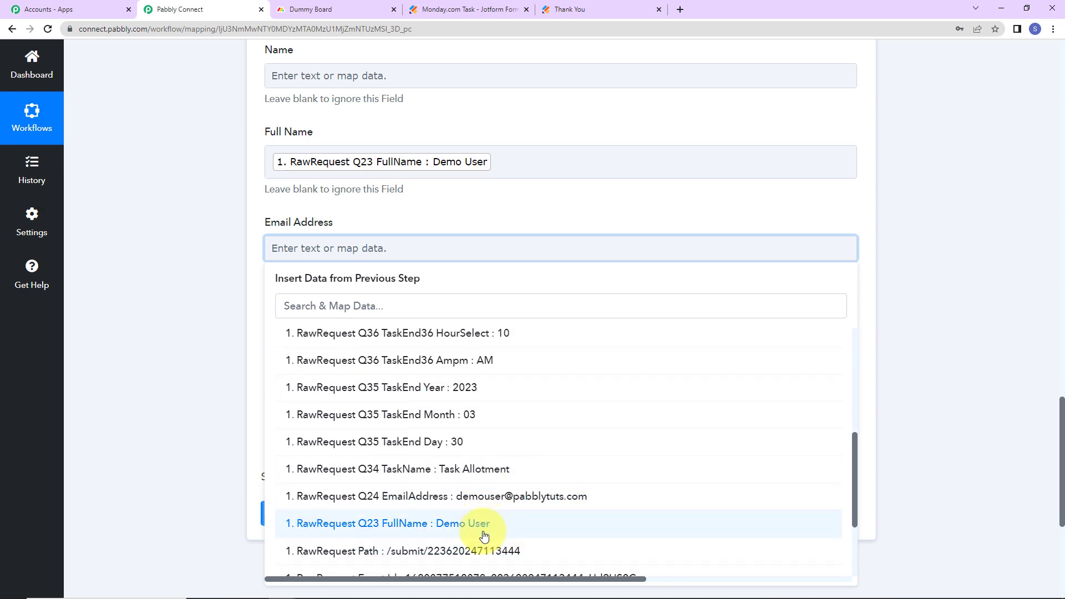
click(477, 378)
click(209, 291)
scroll(277, 230, down, 2)
Insert the TaskEnd Month, Day and Year answers into End Date & Time
click(337, 208)
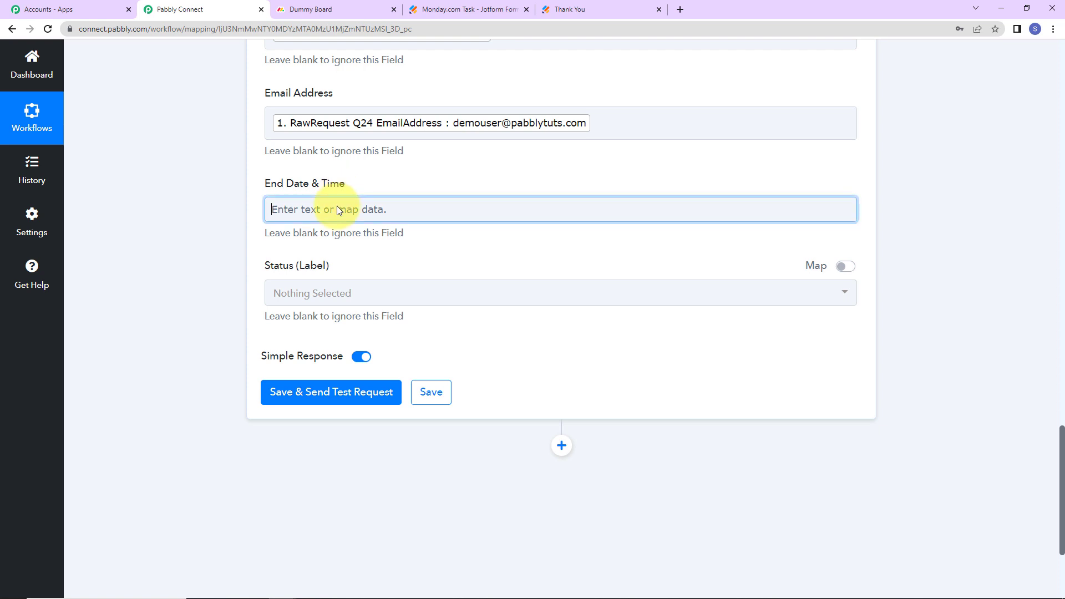
click(302, 309)
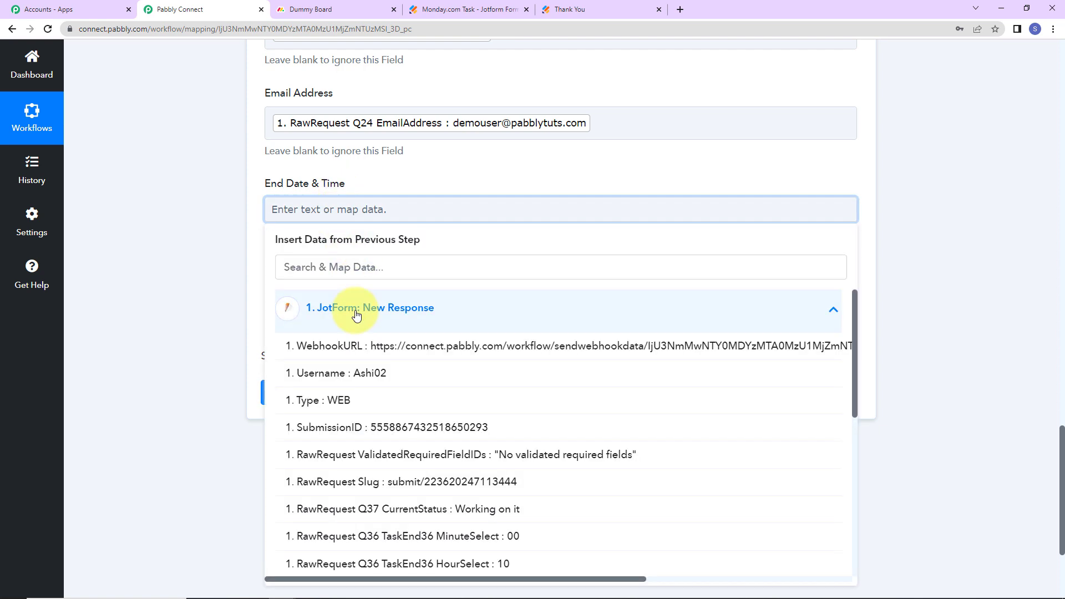
scroll(421, 410, down, 3)
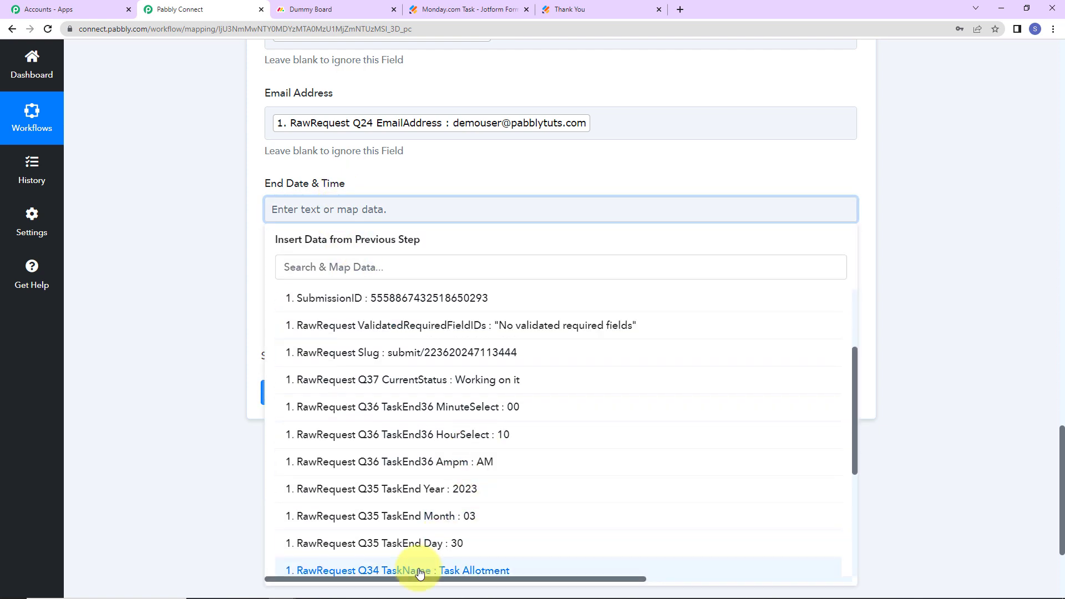
click(446, 518)
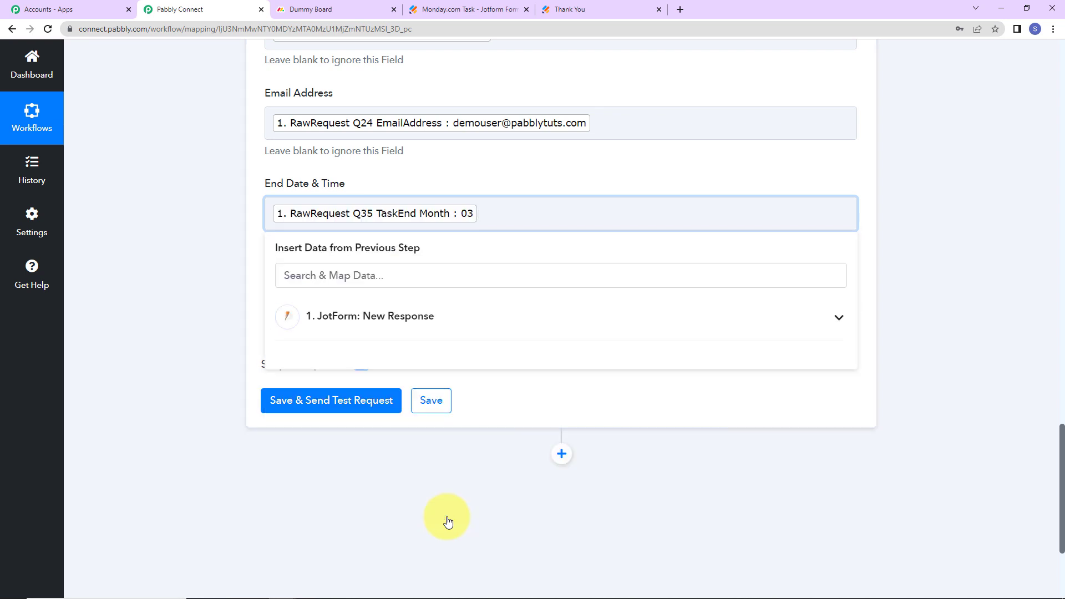
click(430, 332)
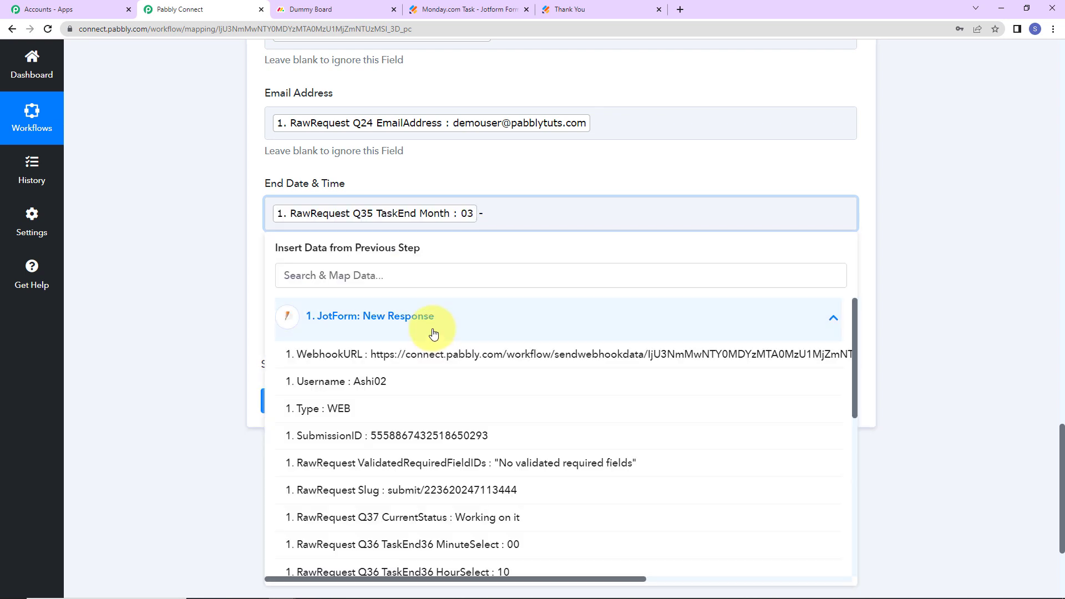
scroll(438, 549, down, 3)
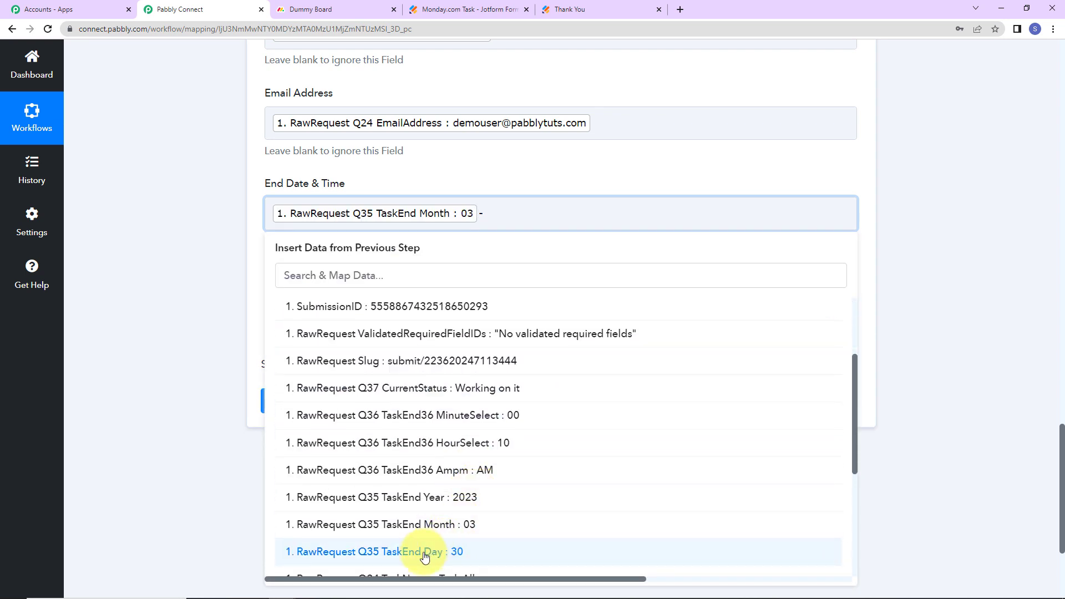
click(424, 552)
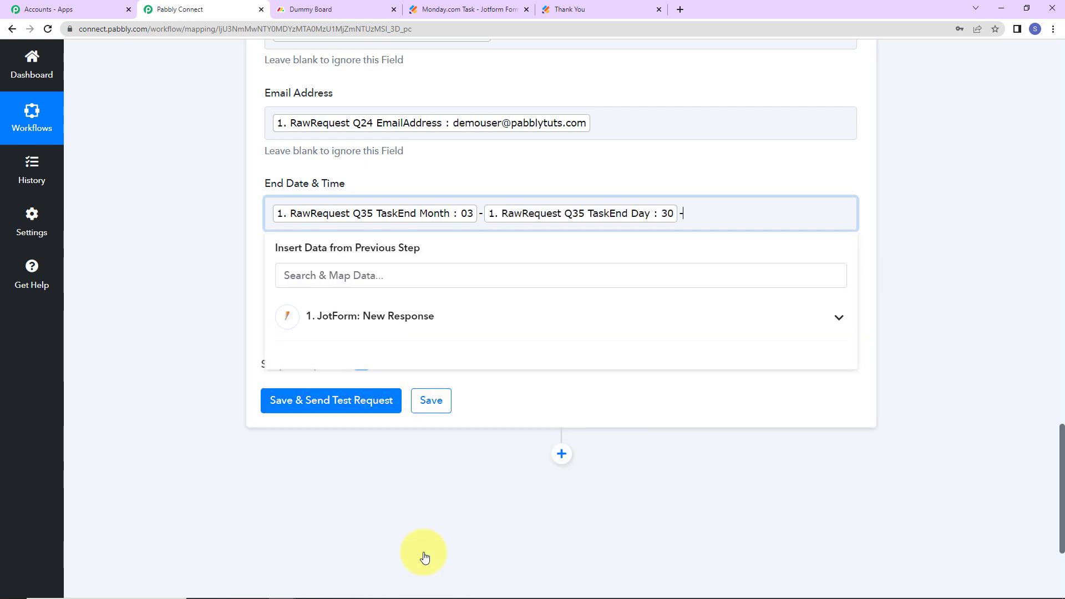
click(392, 313)
scroll(432, 555, down, 3)
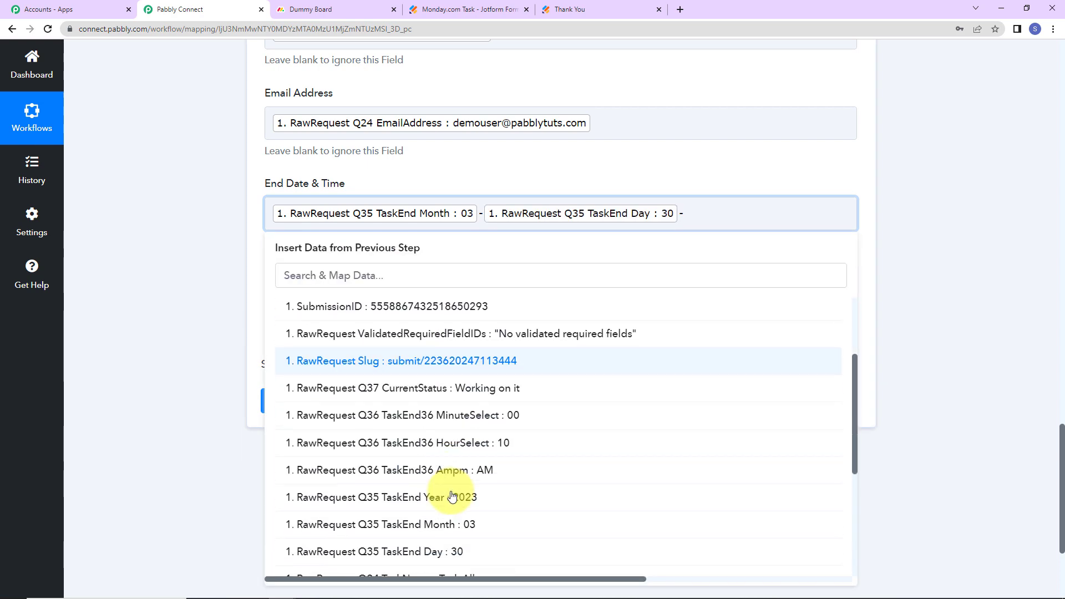
click(420, 498)
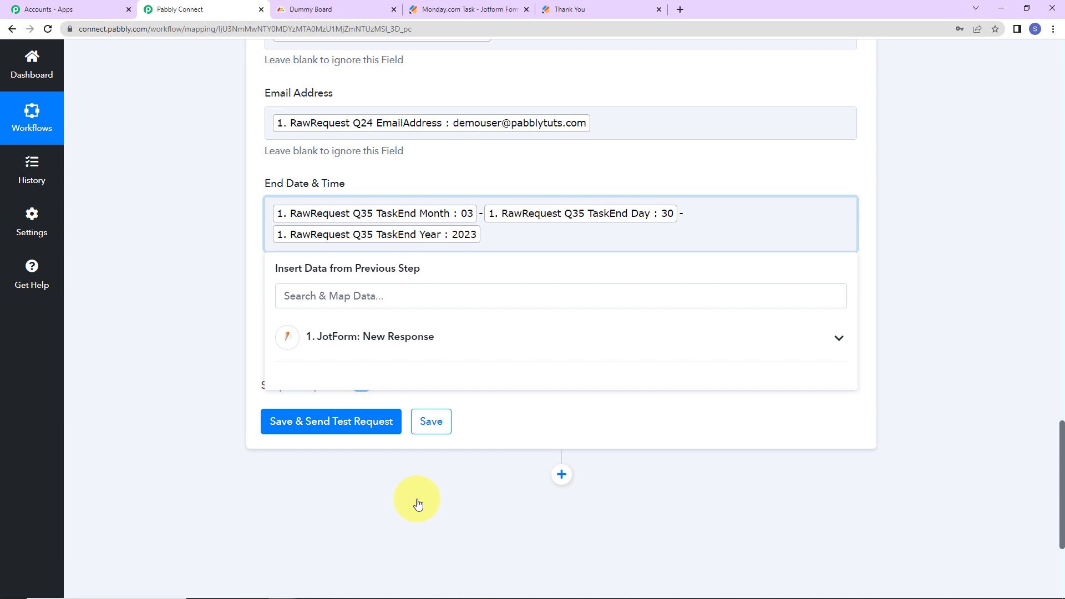
Append the TaskEnd hour, minute and AM/PM answers to End Date & Time
click(392, 349)
scroll(446, 489, down, 3)
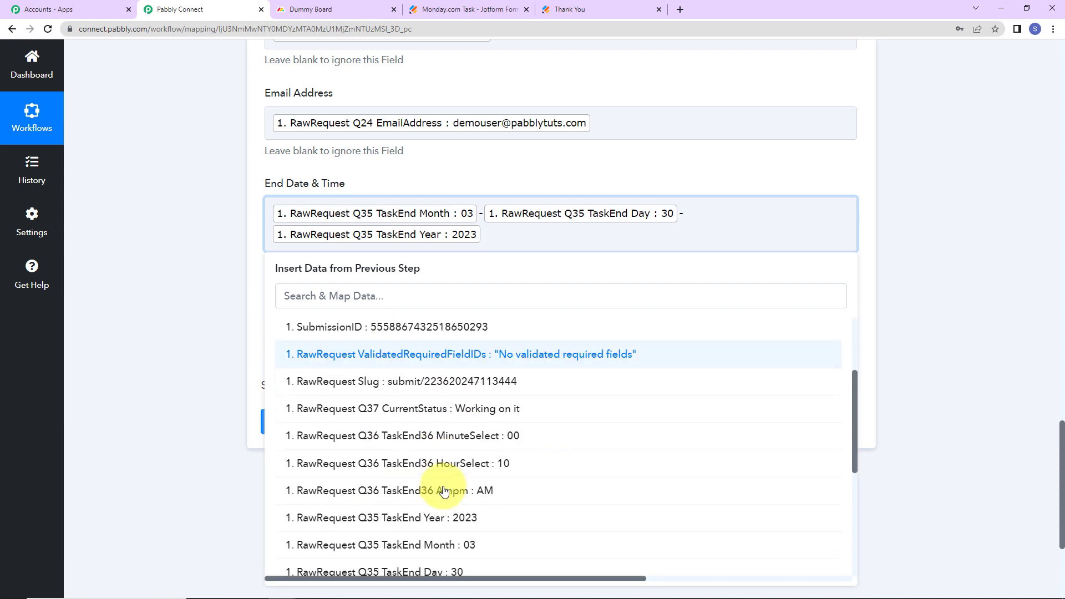
click(450, 463)
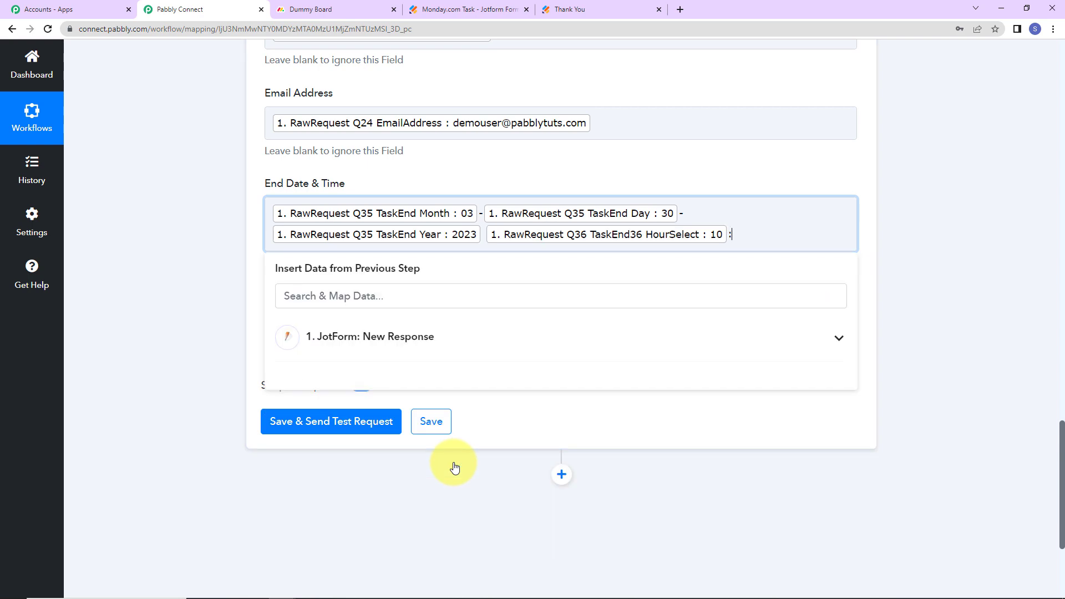
click(423, 346)
scroll(438, 583, down, 3)
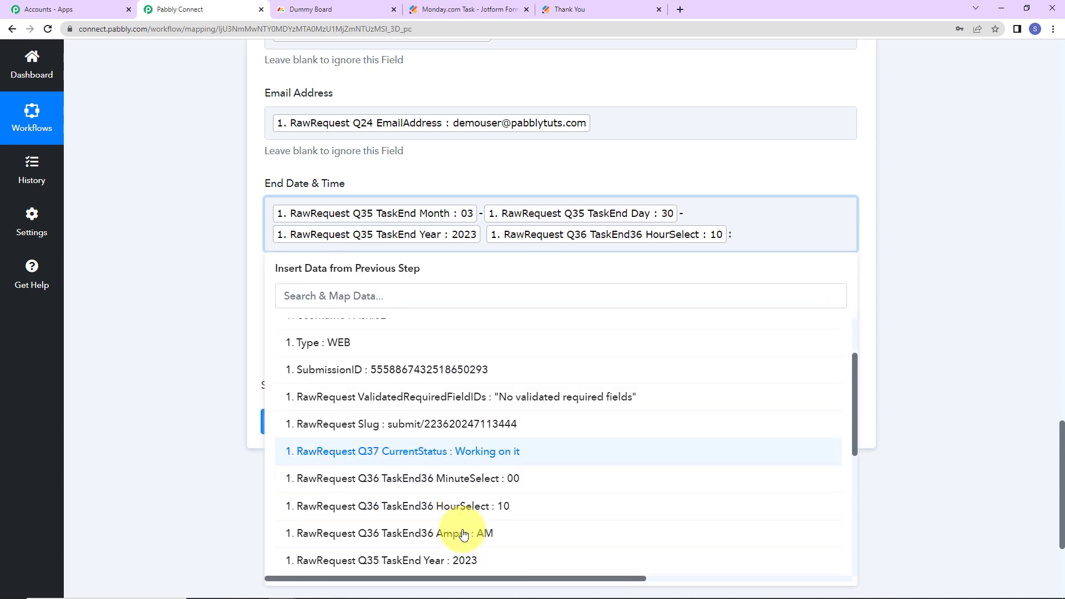
click(455, 436)
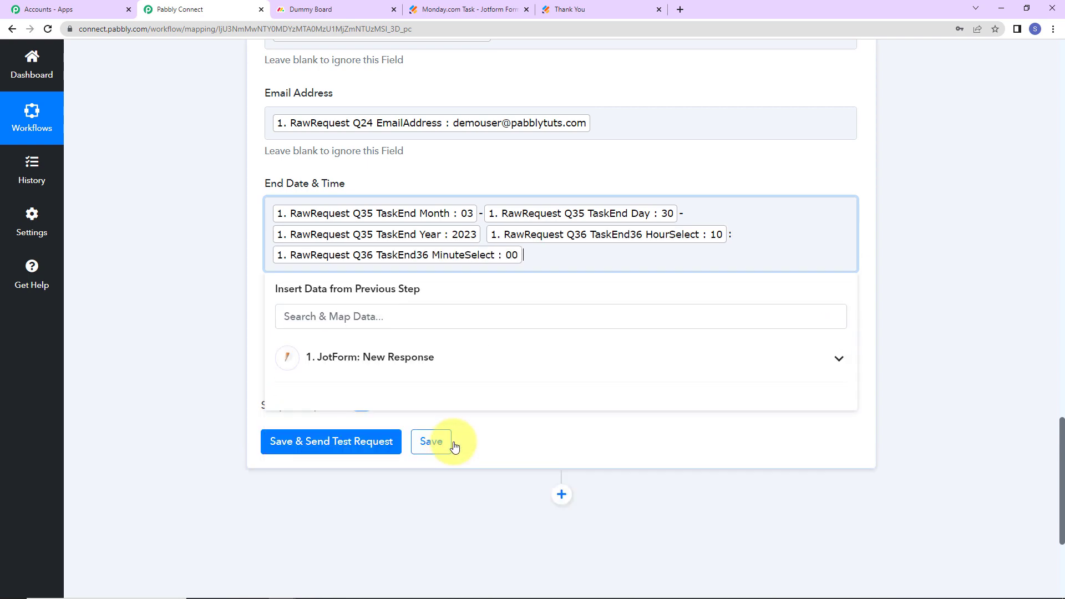
click(432, 366)
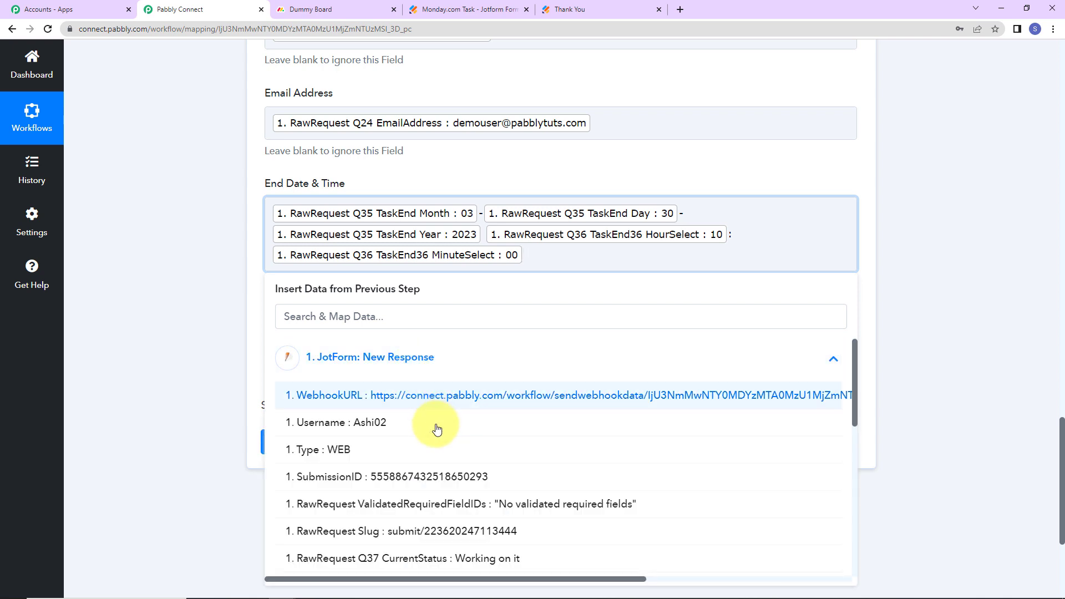
scroll(439, 491, down, 3)
click(457, 516)
click(238, 354)
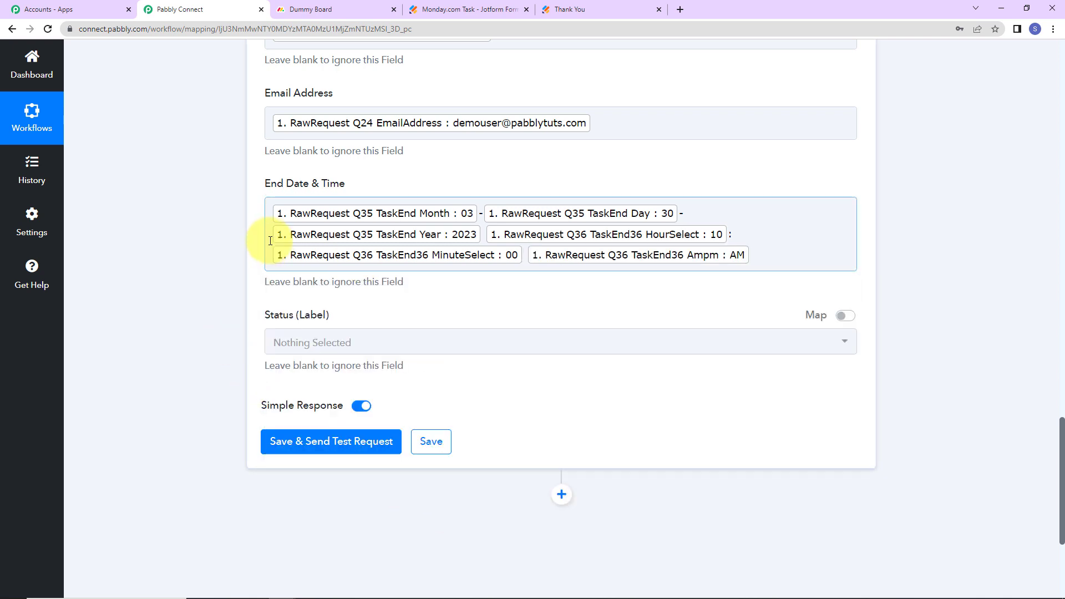
Choose Working on it for Status (Label), then switch the field to Map mode
click(297, 343)
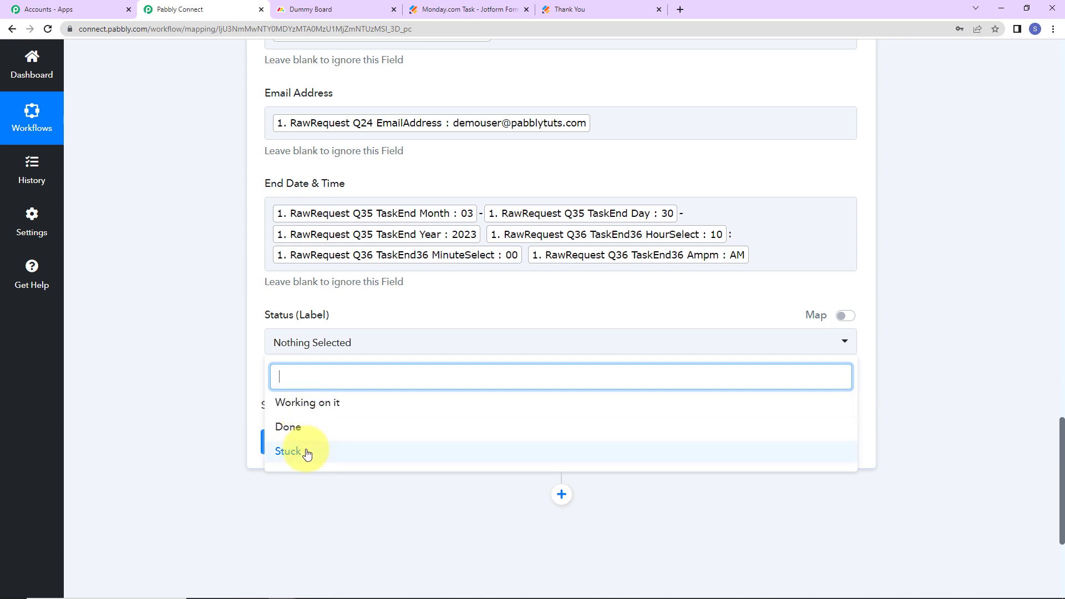
click(326, 403)
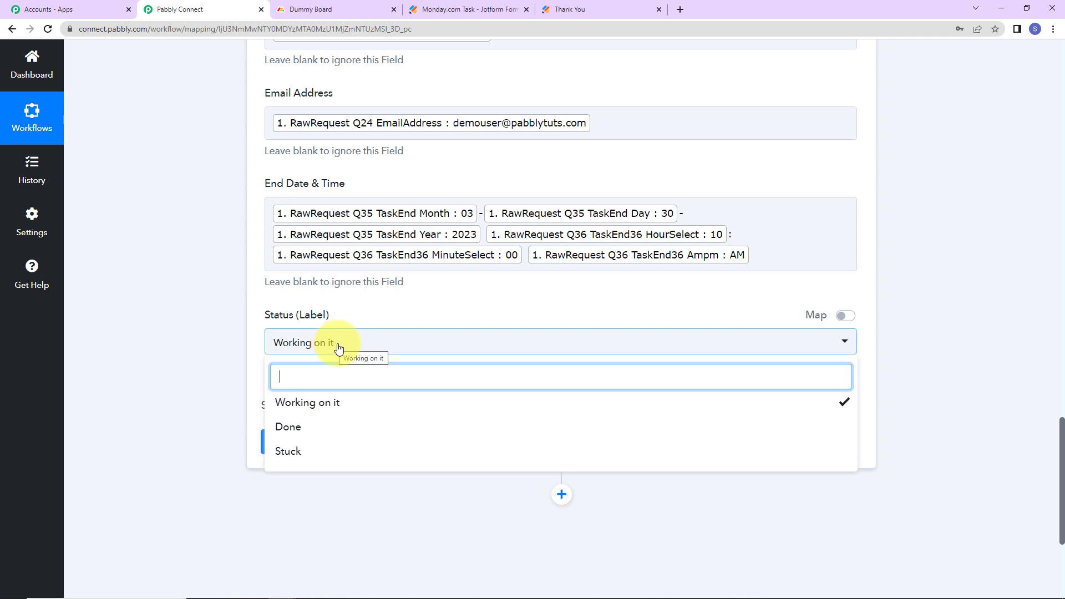
click(842, 317)
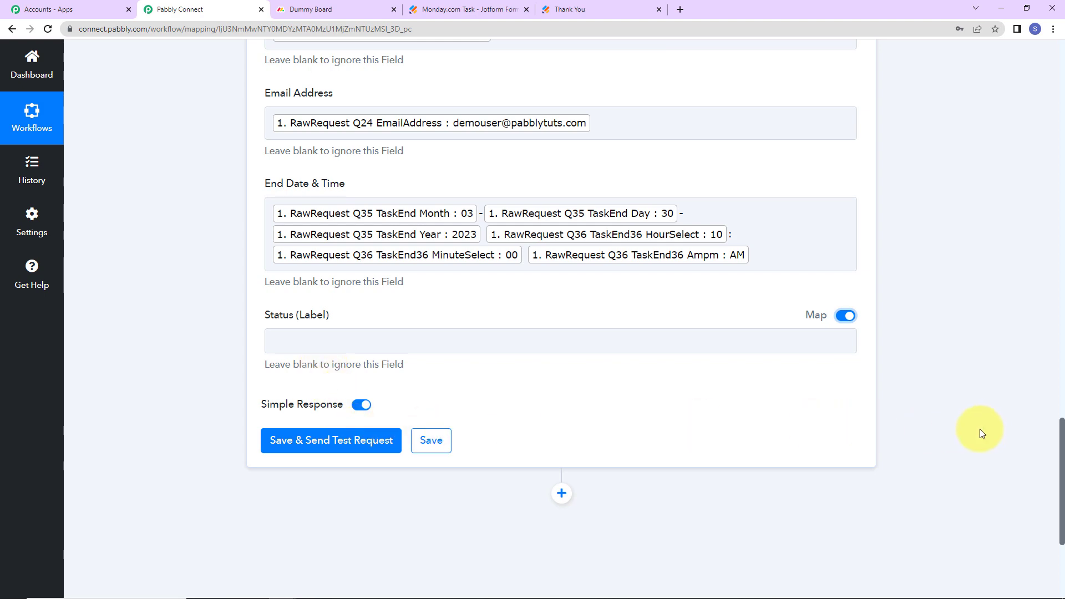
Insert a Lookup Table app step with the Lookup Table event after the Jotform trigger
scroll(942, 446, up, 10)
scroll(942, 446, up, 8)
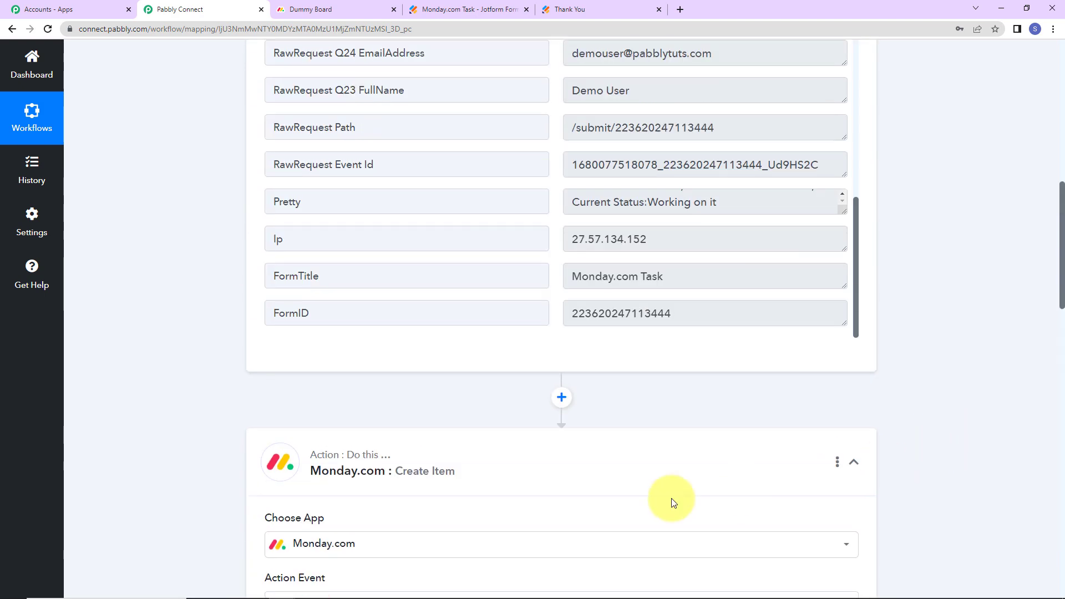
click(563, 398)
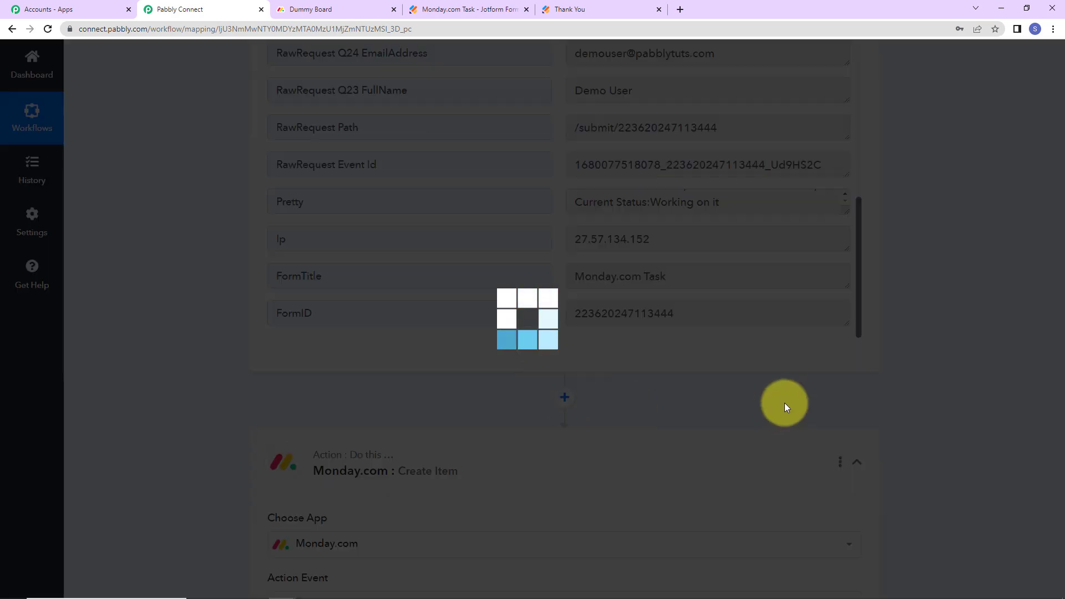
scroll(594, 446, down, 3)
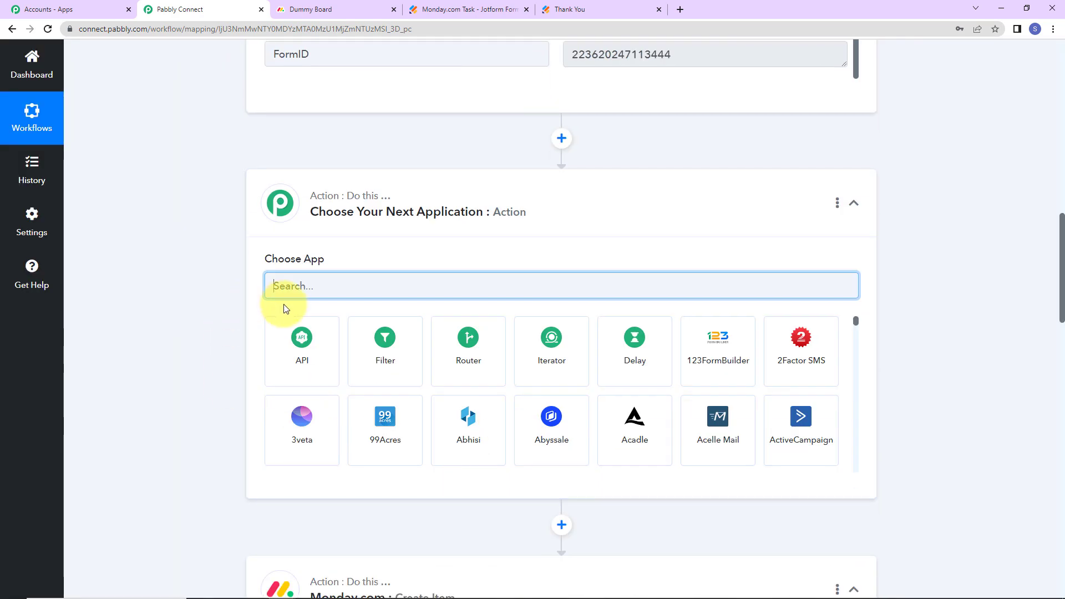
text(Look)
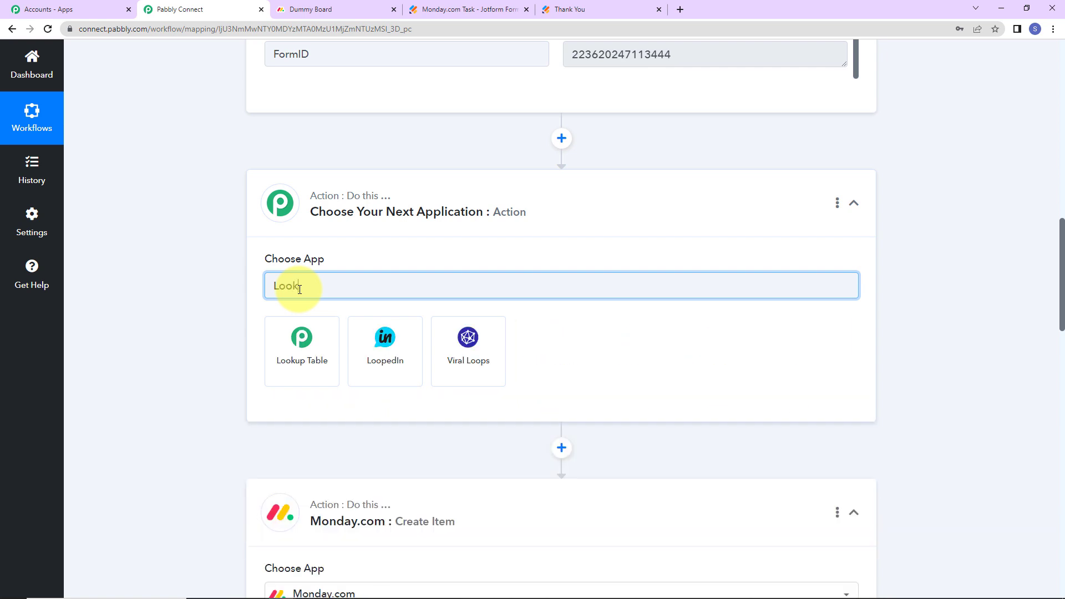
click(314, 371)
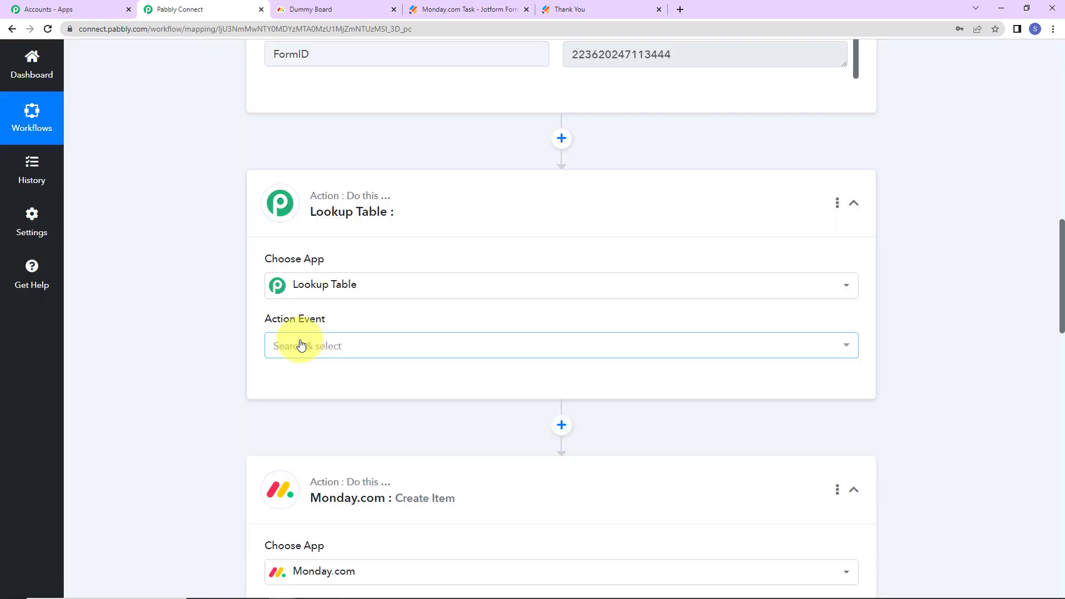
click(303, 344)
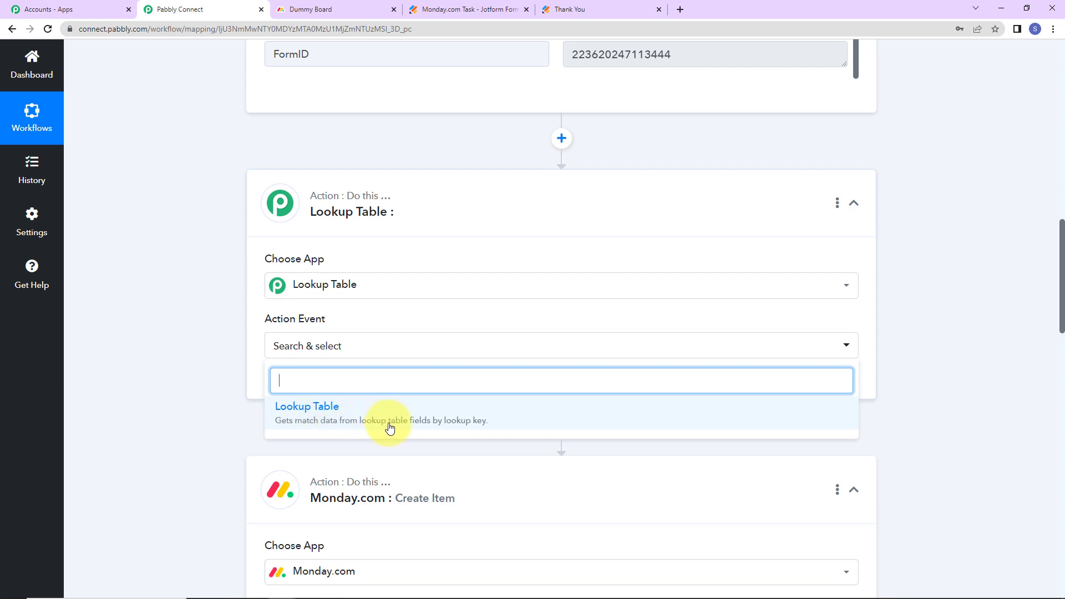
click(447, 417)
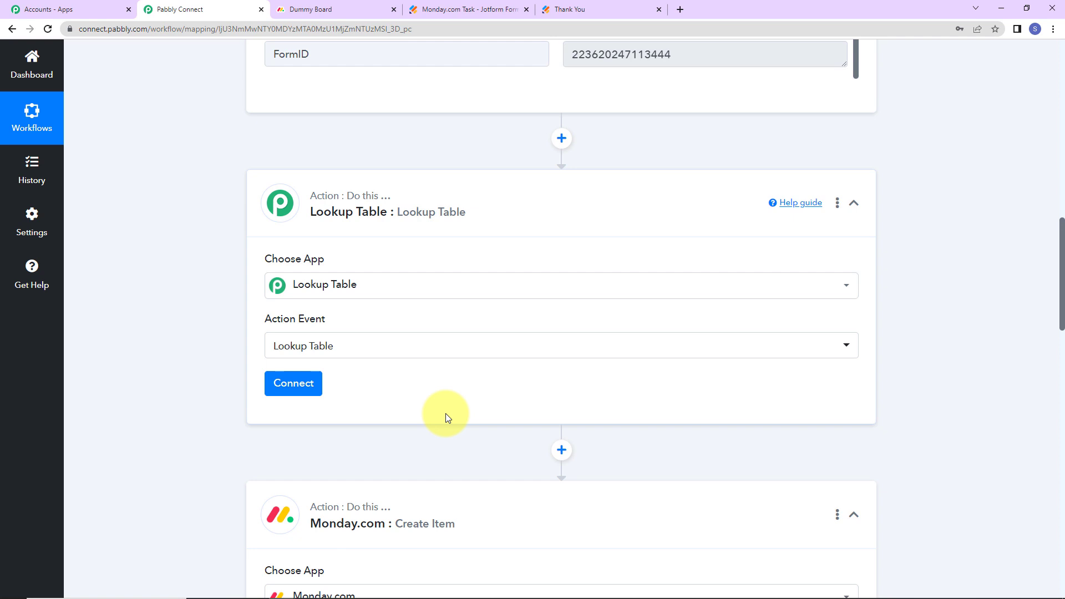
click(283, 385)
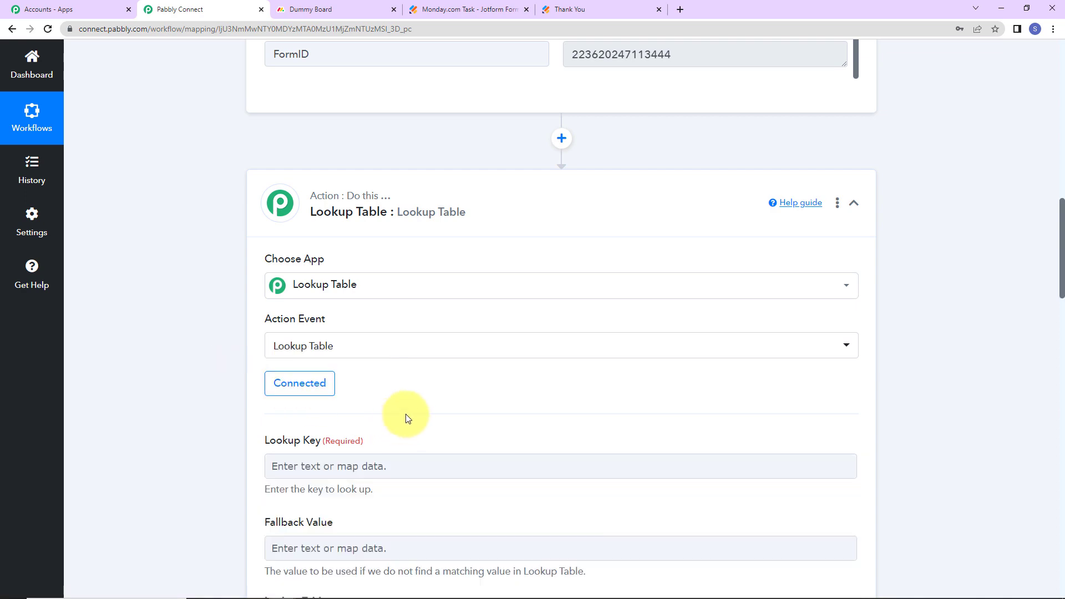
Set the Lookup Key to the Jotform Q37 CurrentStatus answer
scroll(352, 267, down, 4)
click(318, 206)
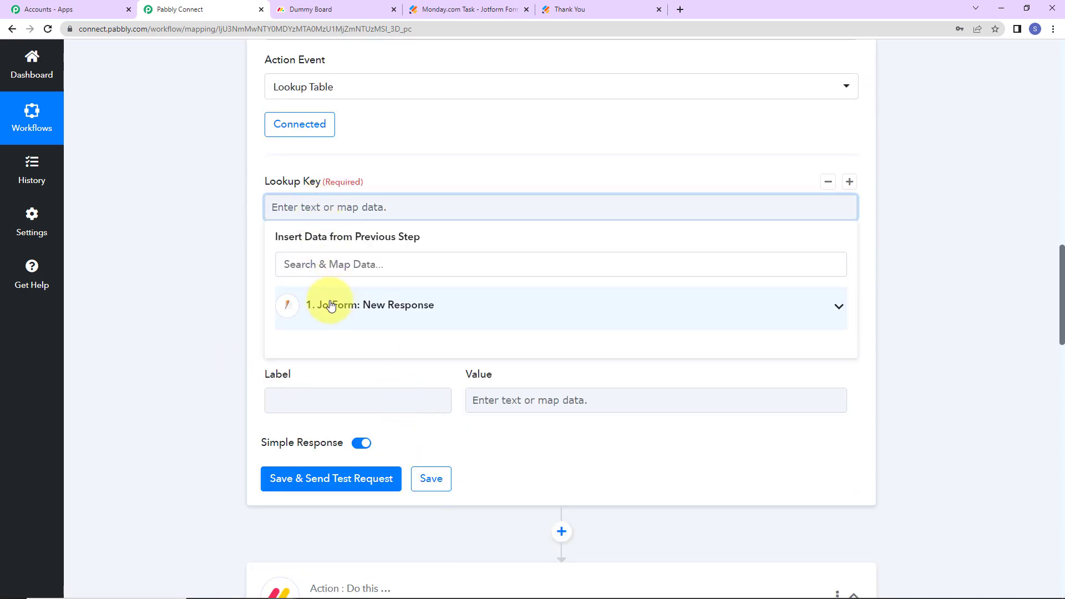
click(330, 305)
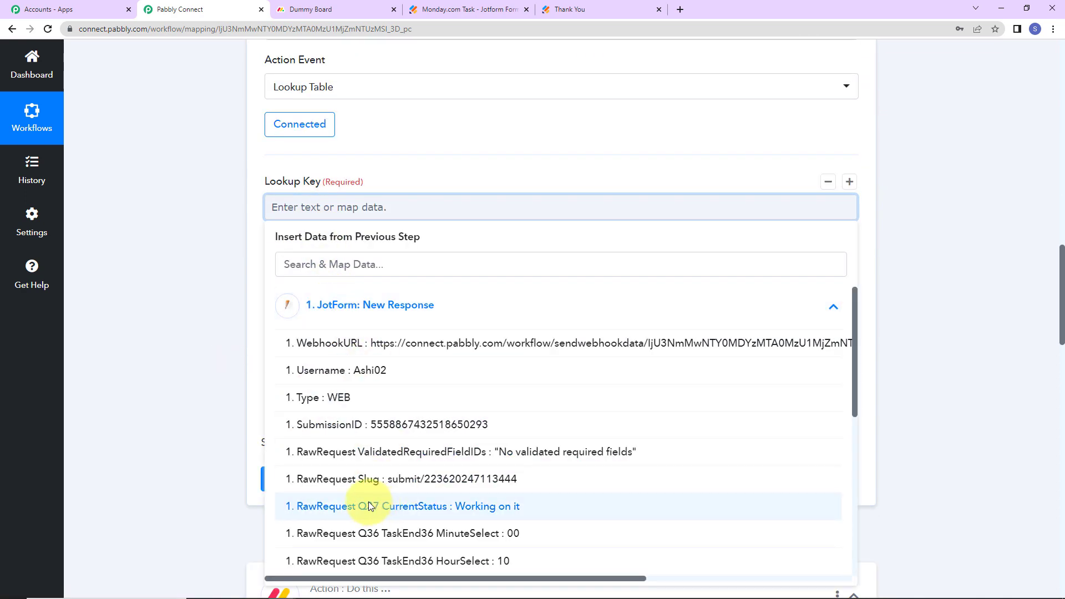
click(368, 506)
click(190, 285)
Add lookup rows mapping Working on it to 1 and Done to 2
click(285, 402)
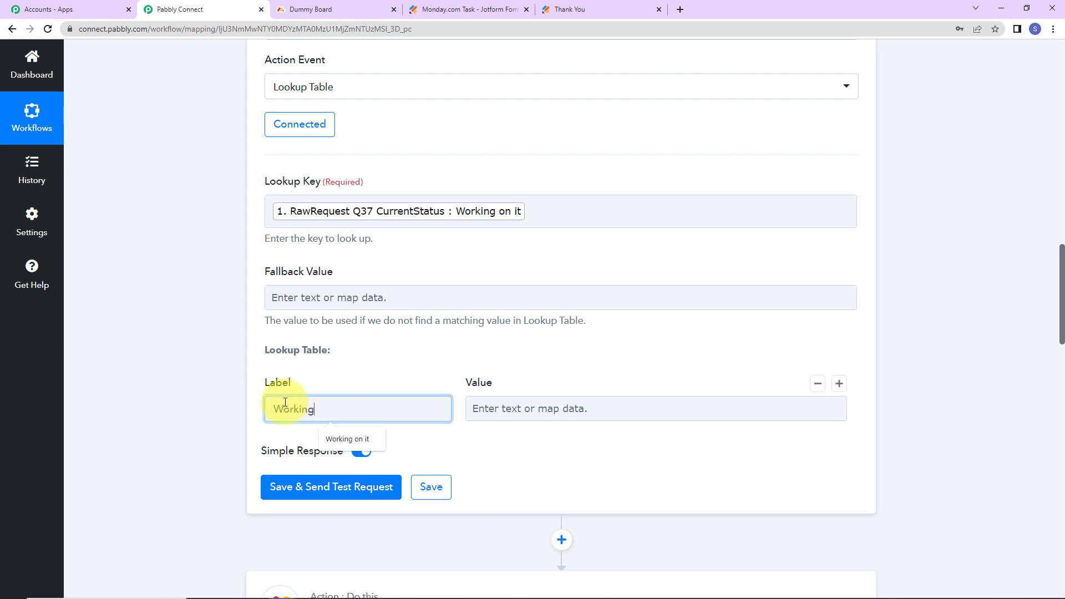
text(Working on it)
click(497, 411)
text(1)
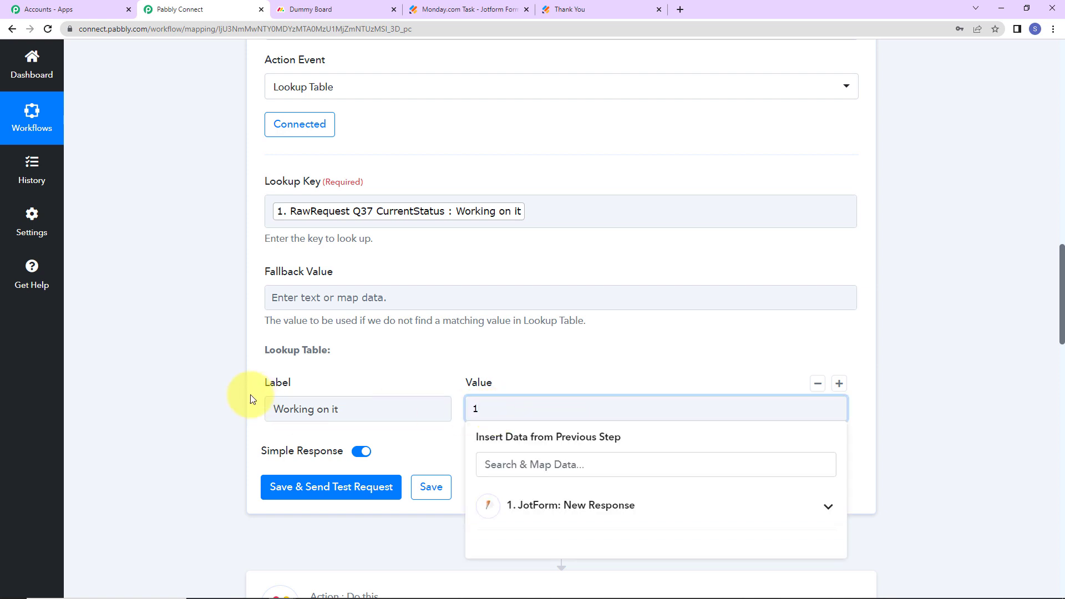
click(838, 383)
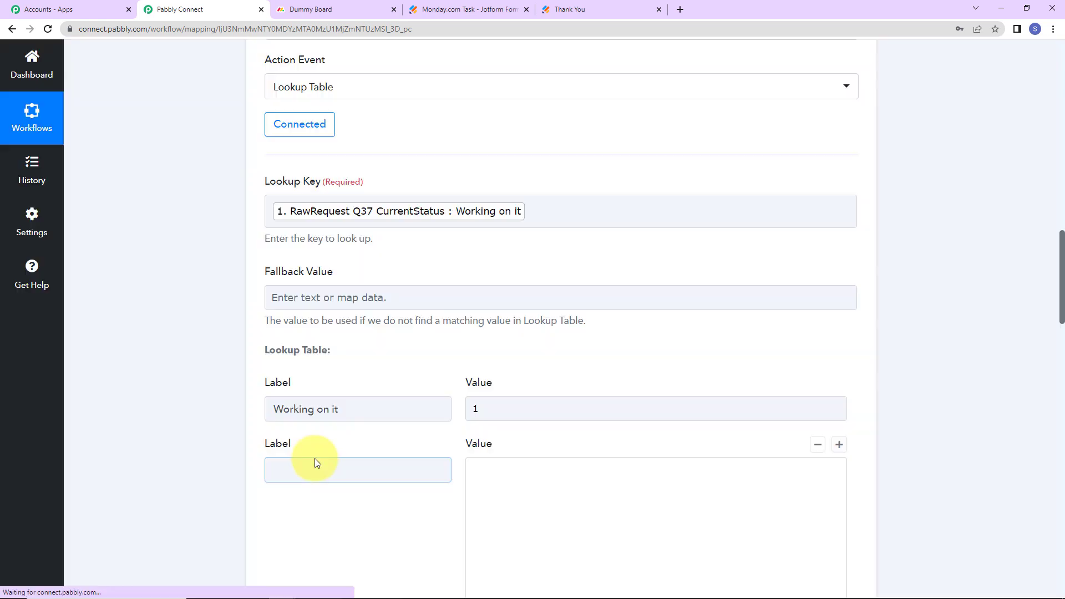
click(315, 462)
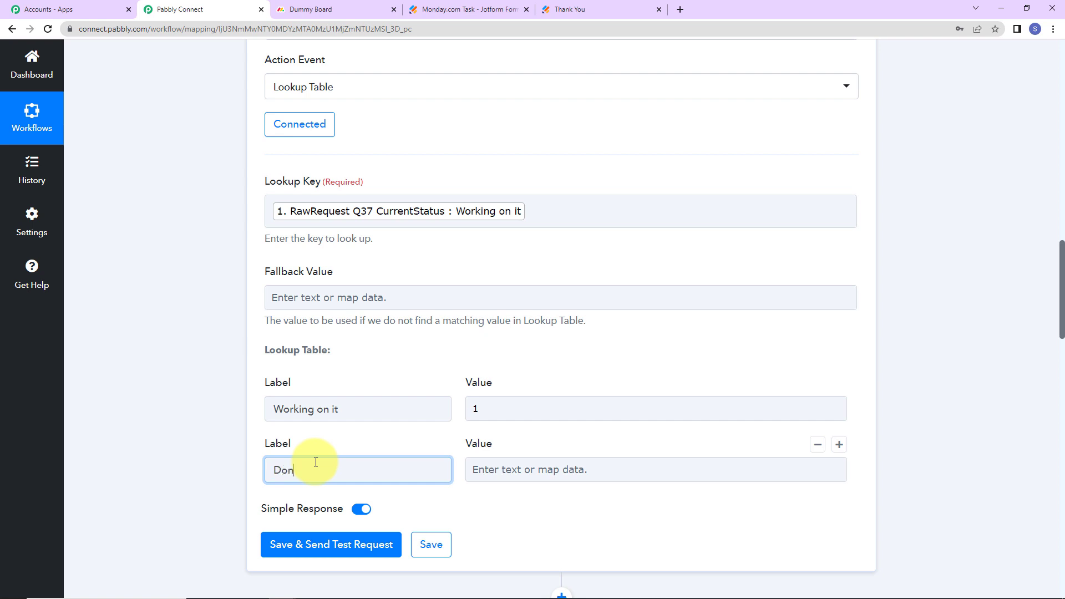
click(521, 467)
text(2)
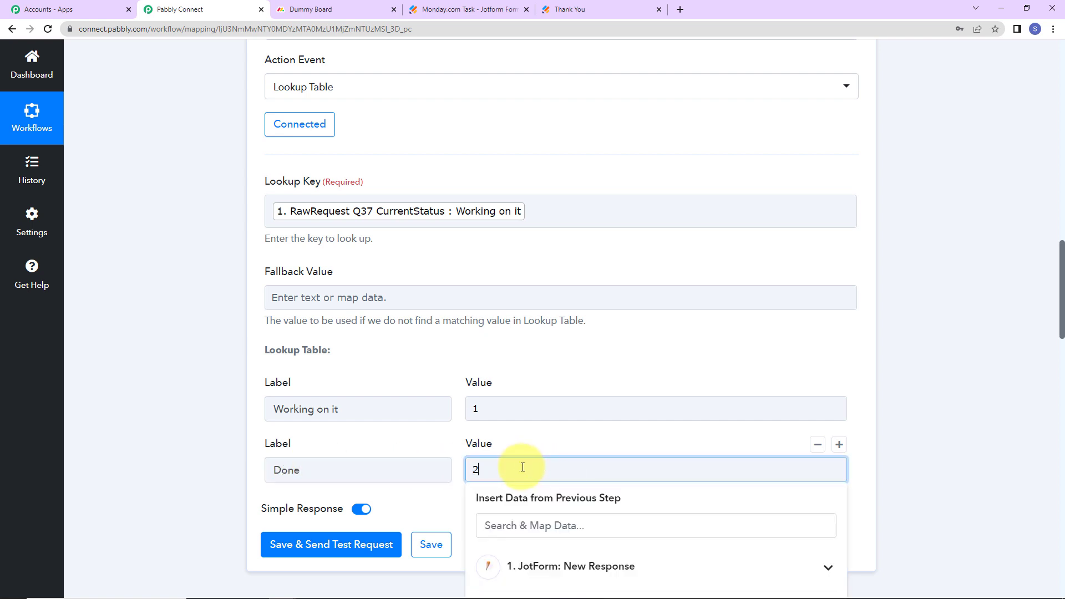
Add a third lookup row mapping Stuck to 3
click(839, 444)
click(437, 474)
scroll(335, 472, down, 2)
click(313, 397)
text(Stu)
click(495, 398)
text(3)
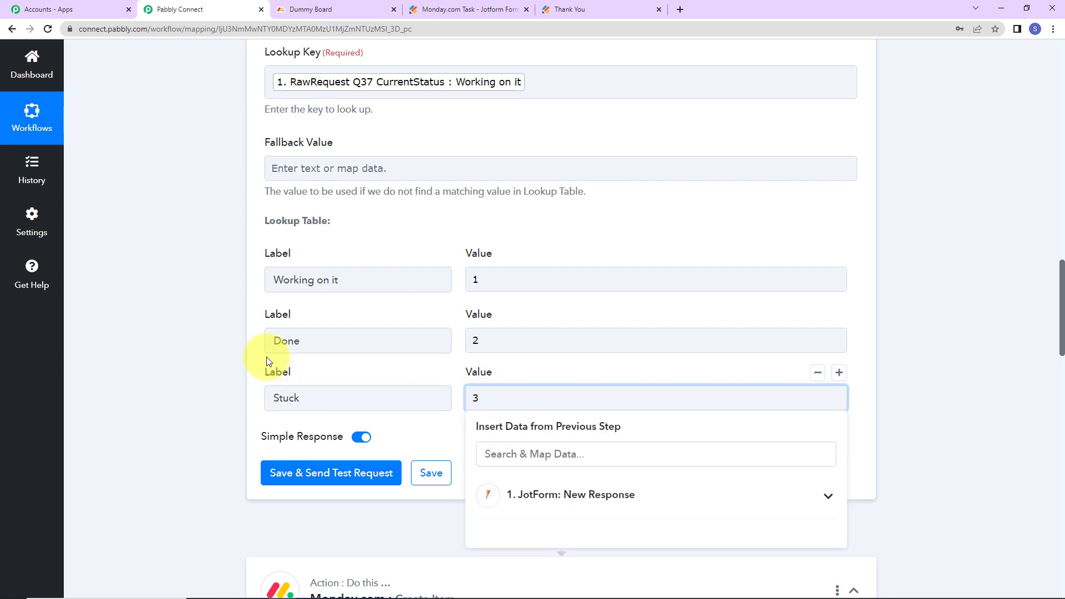
click(234, 366)
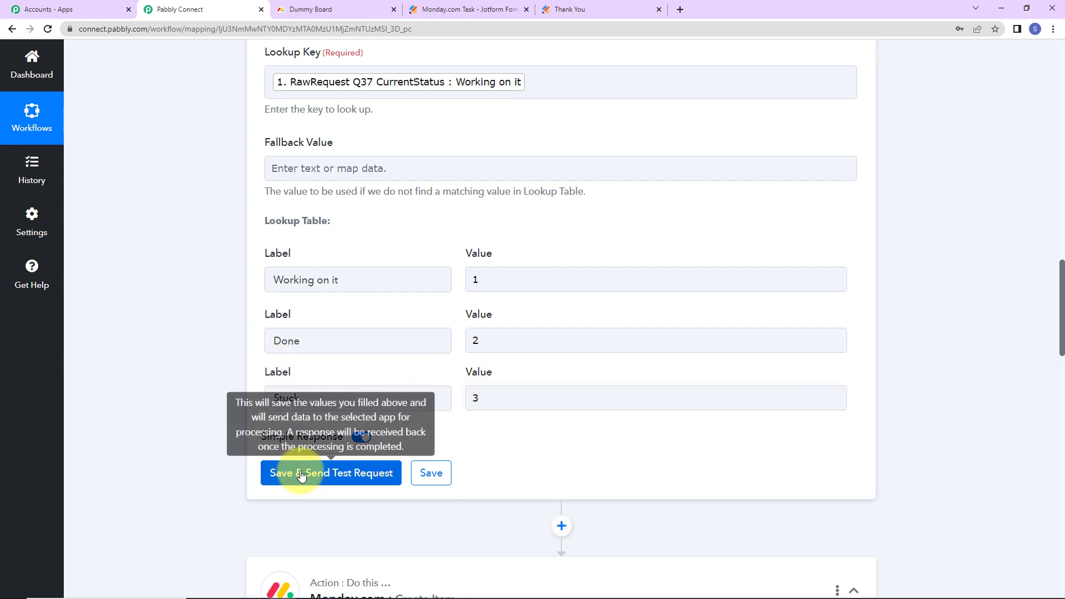
Save and test the Lookup Table step, then keep the existing Monday.com #3 connection
click(277, 471)
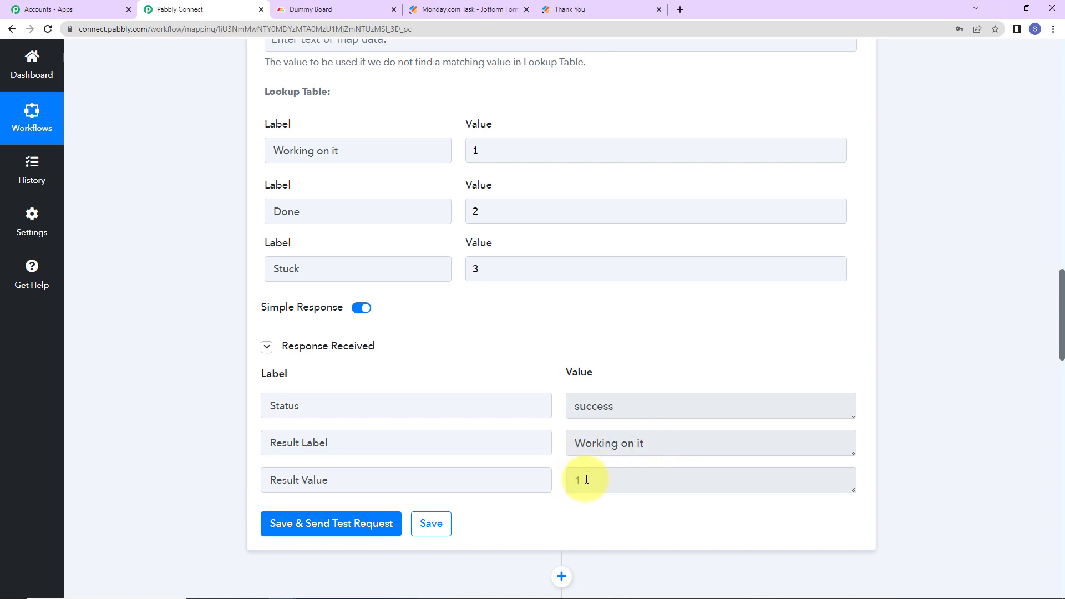
scroll(939, 392, down, 19)
scroll(938, 393, up, 12)
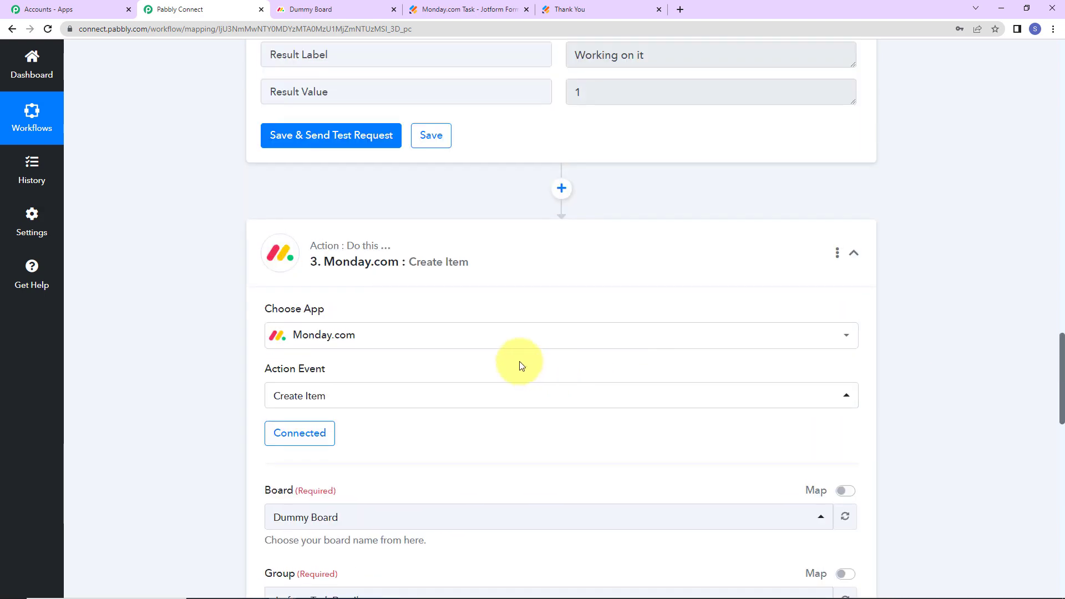
click(327, 430)
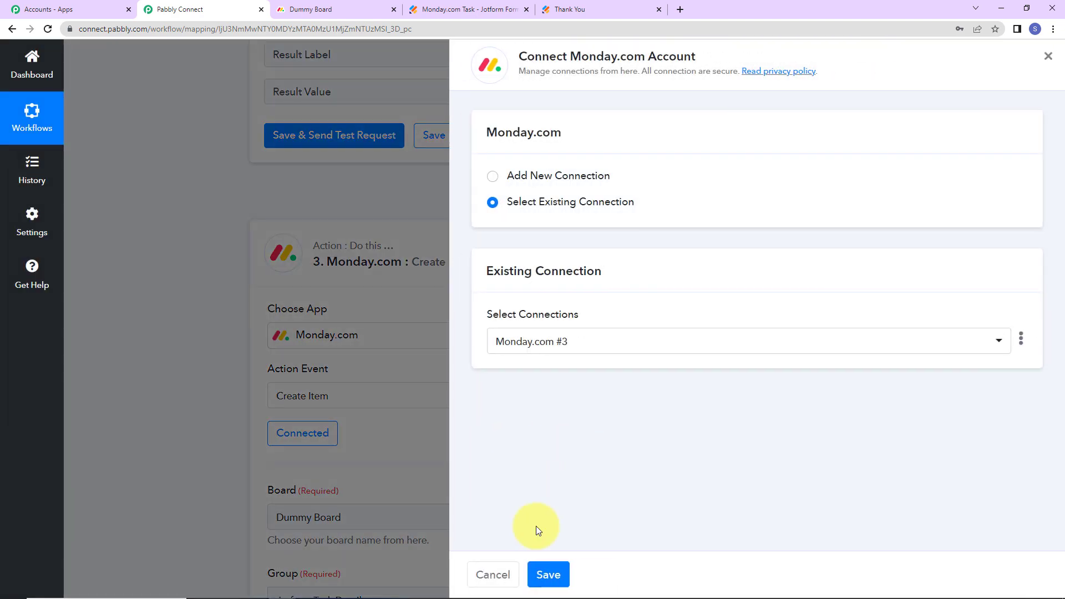
click(542, 575)
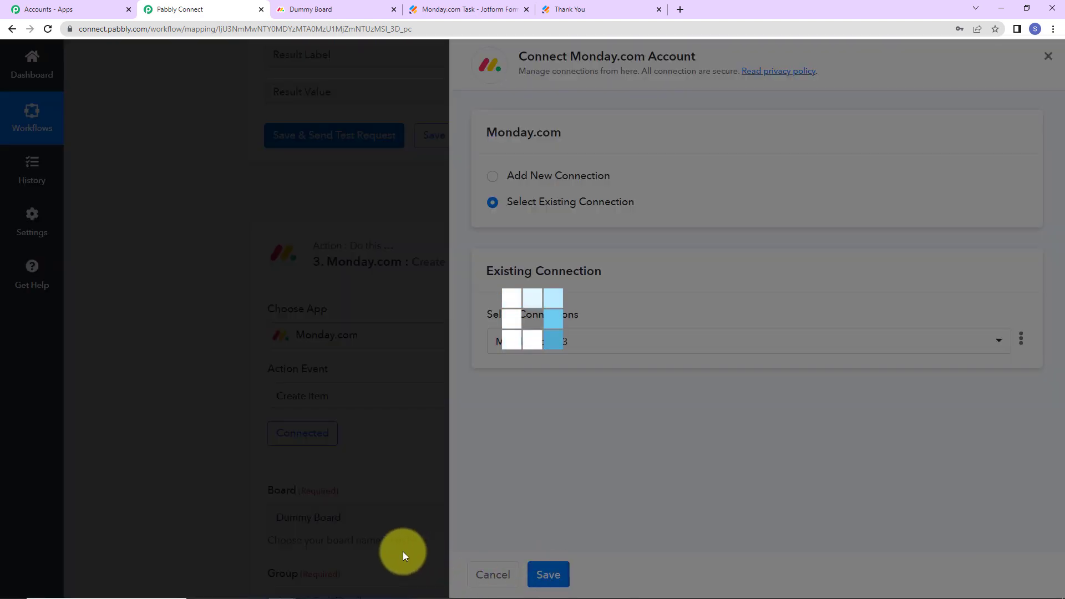
scroll(718, 491, down, 13)
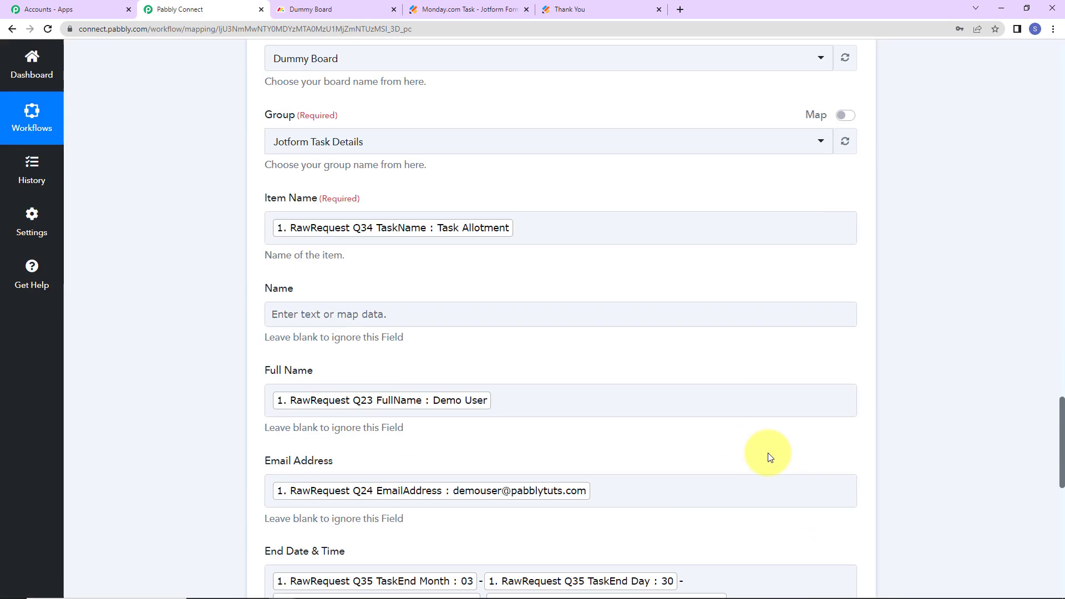
Replace Status (Label) with the Lookup Table's Result Value mapping and send a test request
scroll(767, 457, down, 3)
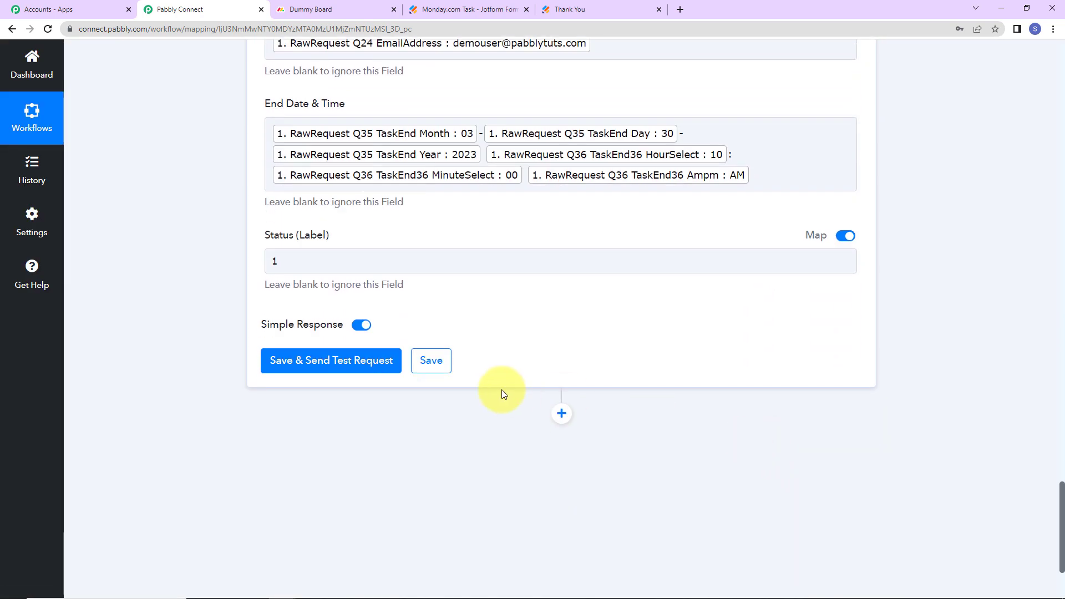
click(295, 259)
key(BackSpace)
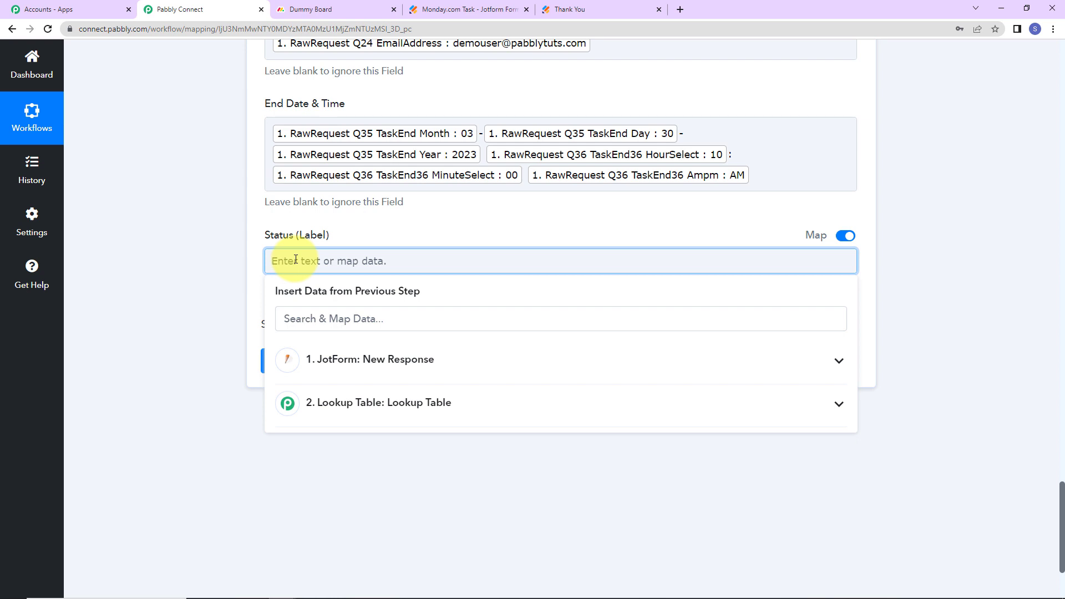
text({)
click(340, 400)
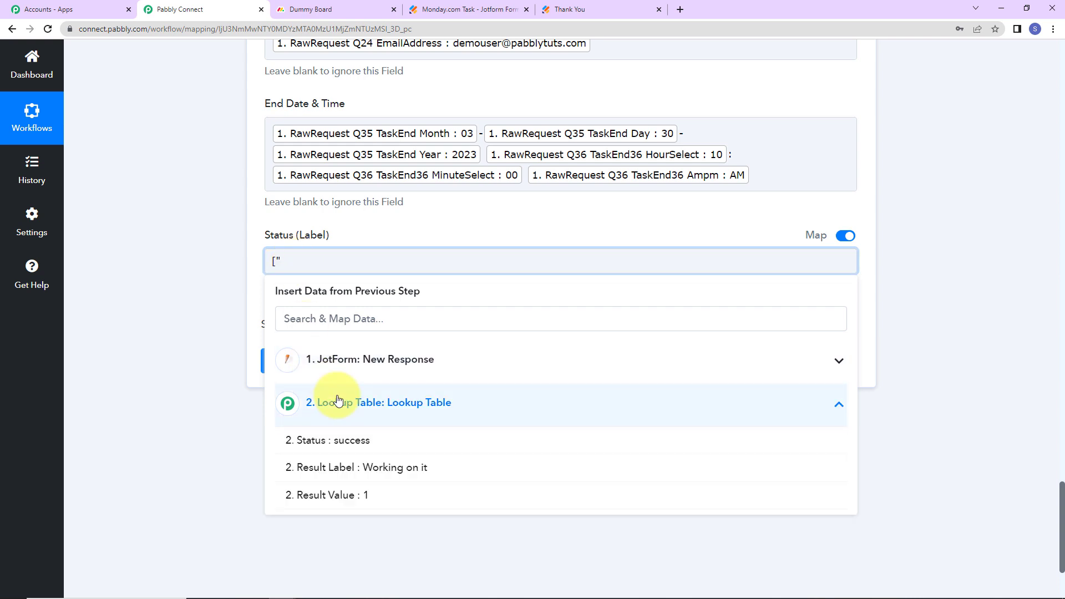
click(332, 495)
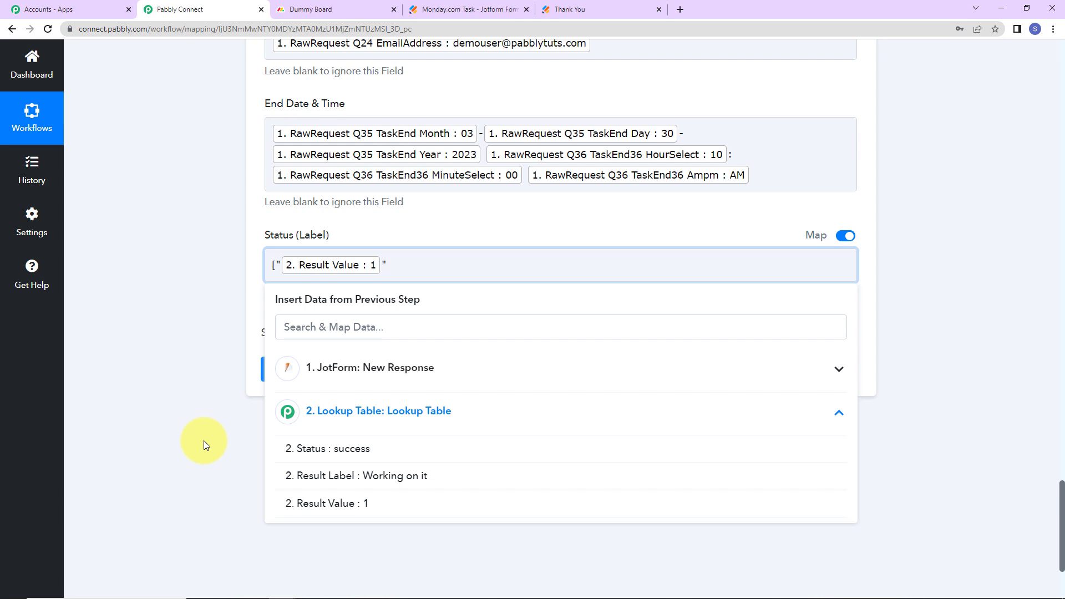
click(187, 383)
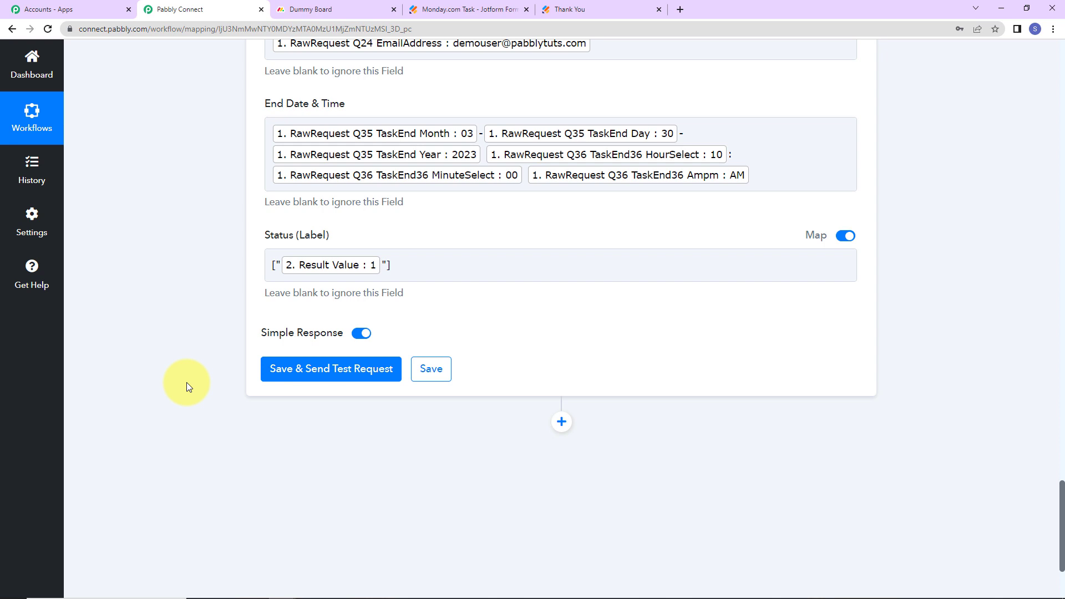
click(350, 373)
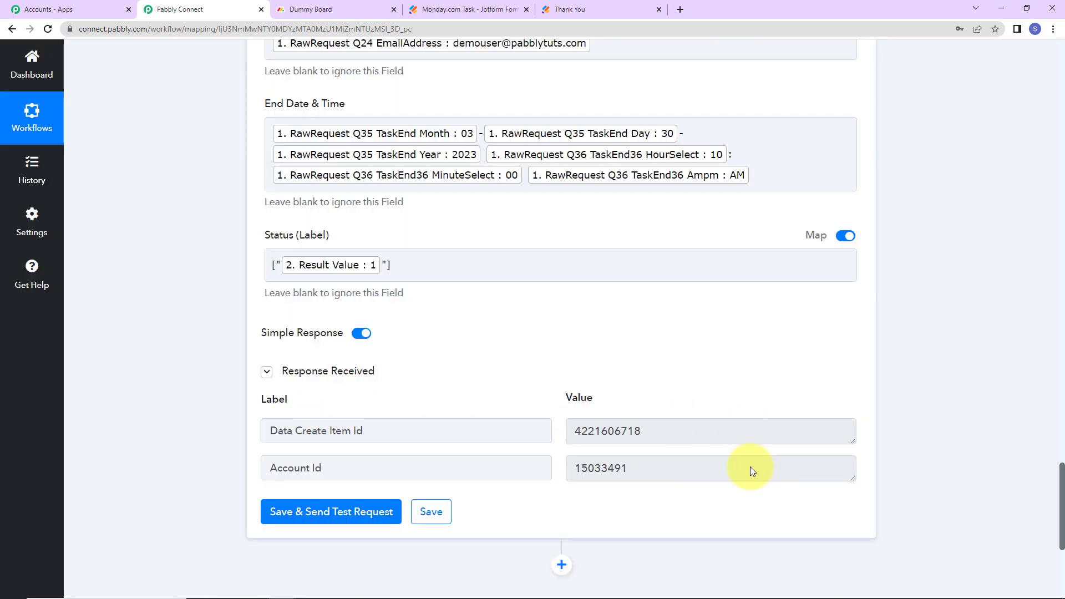
On Dummy Board, widen the Email Address and End Date & Time columns to show the Task Allotment item
click(328, 9)
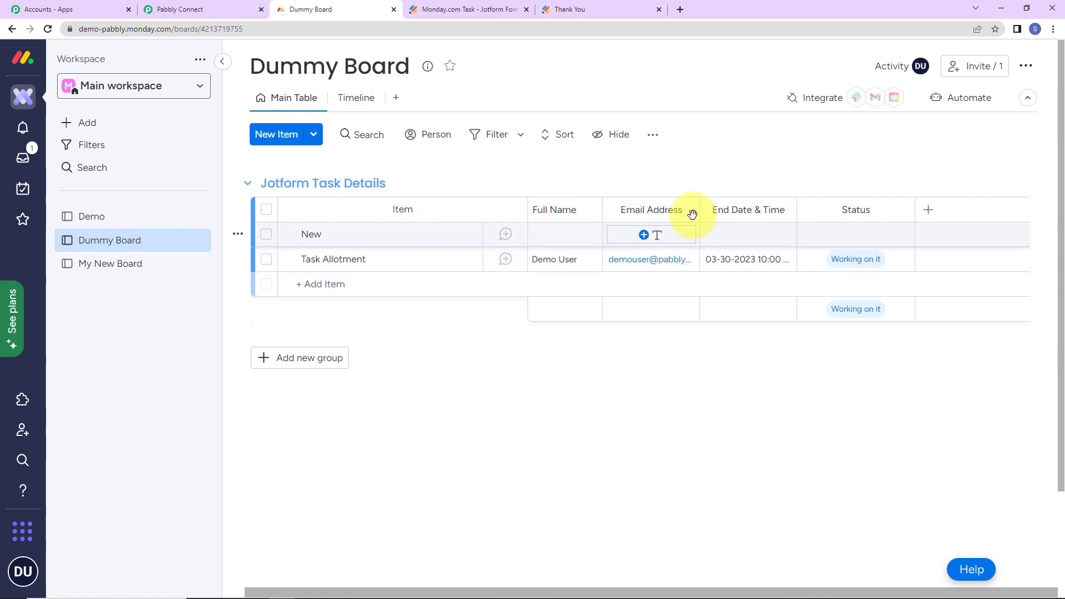
drag(699, 210, 743, 209)
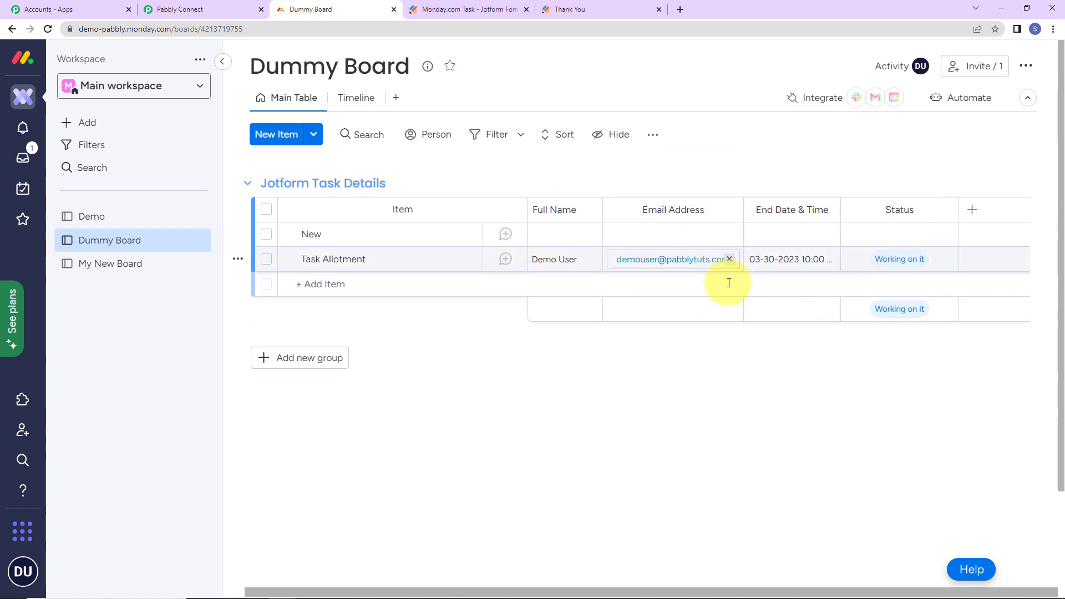
drag(840, 209, 857, 209)
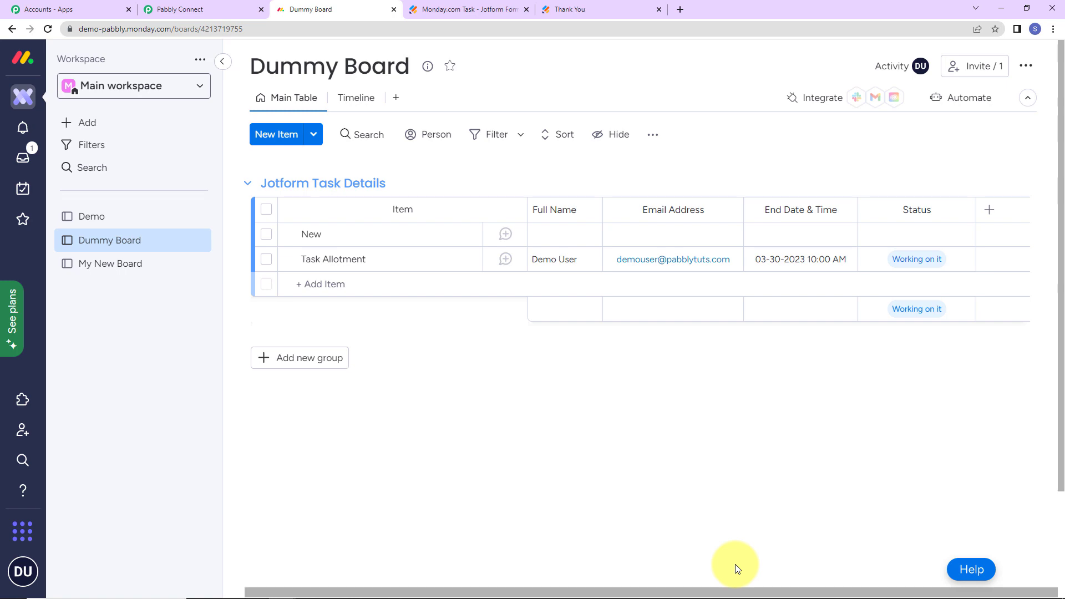
In the live Monday.com Task Form, enter Item Name XYZ Task, a sample full name and an email address
click(472, 7)
click(231, 65)
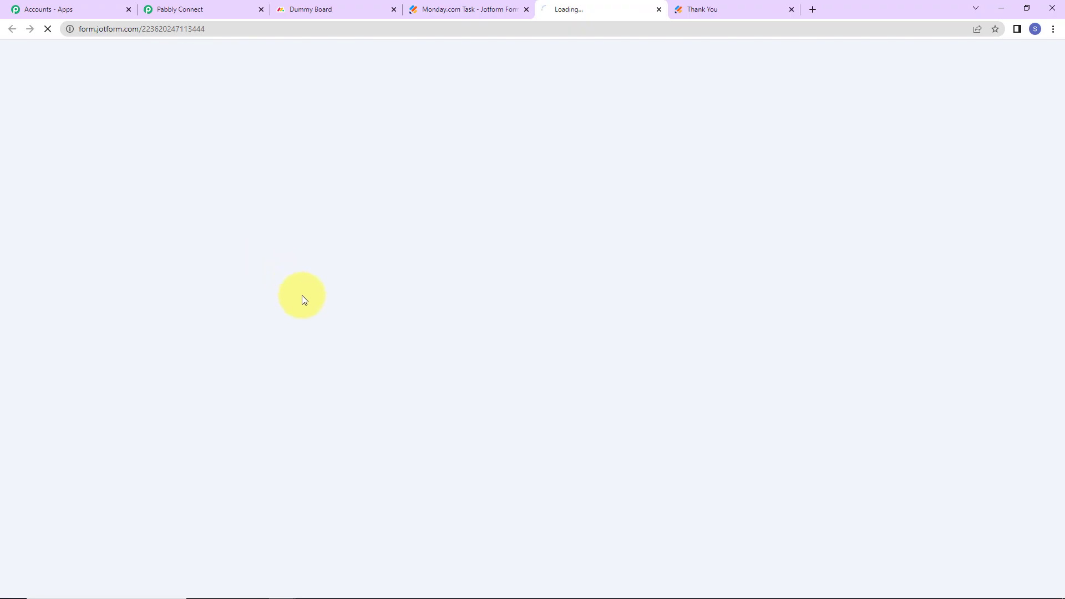
click(488, 229)
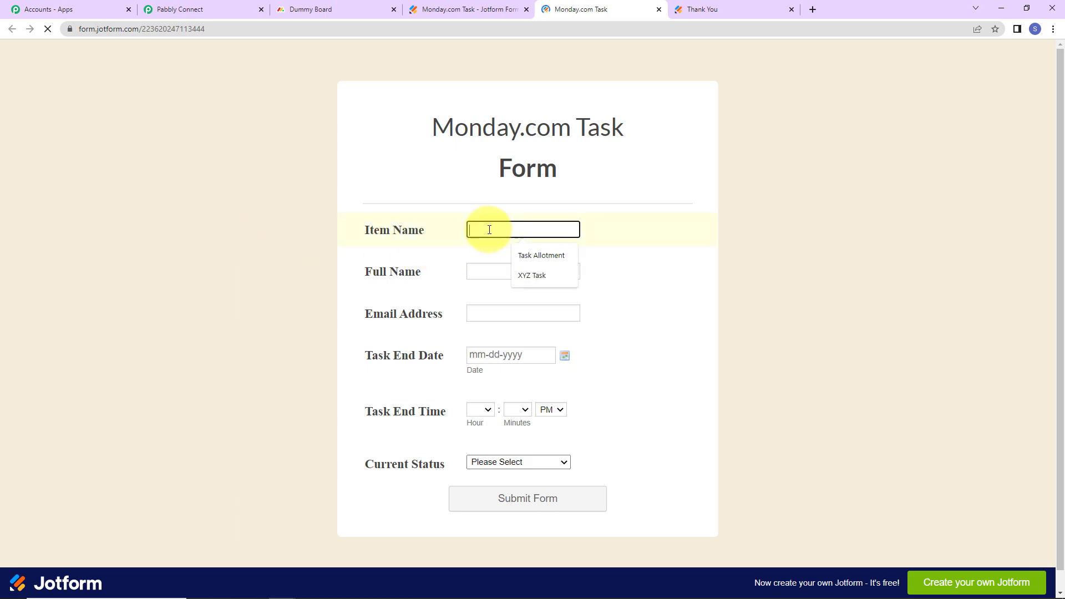
click(534, 276)
click(535, 274)
click(537, 318)
click(482, 314)
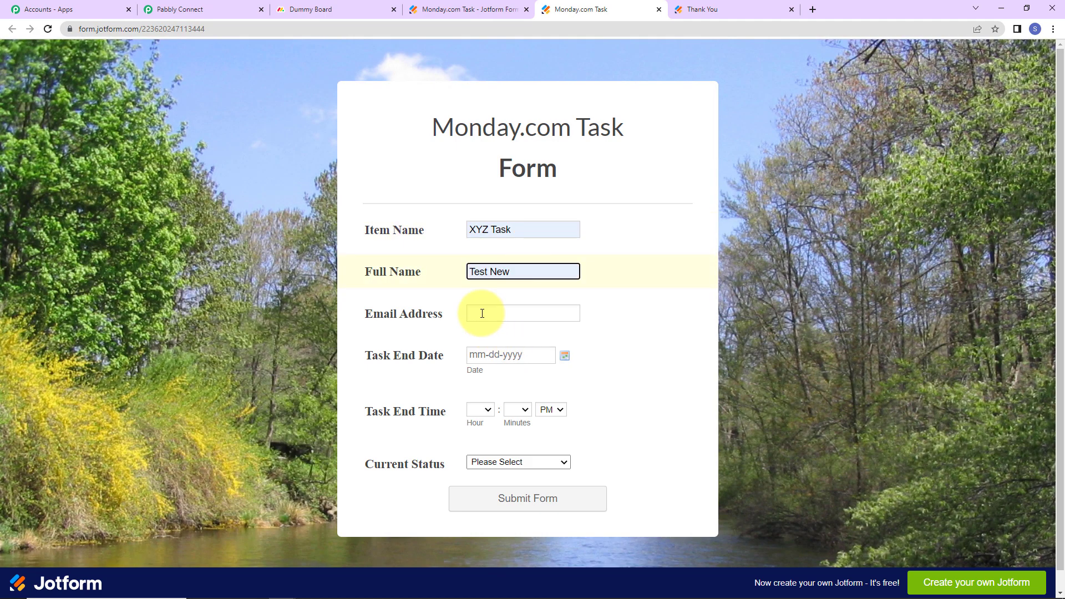
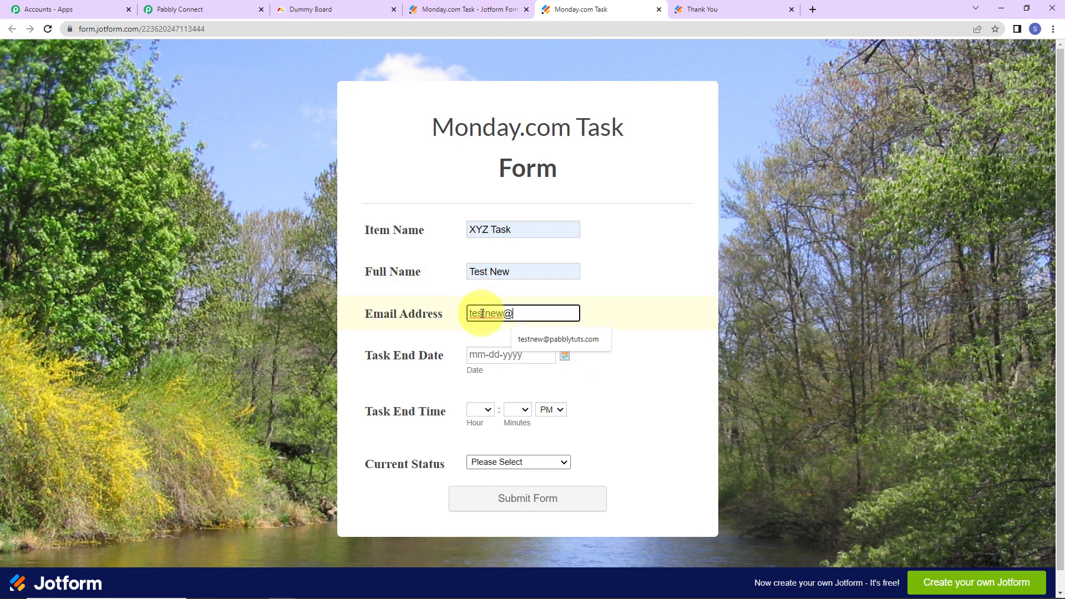
click(471, 392)
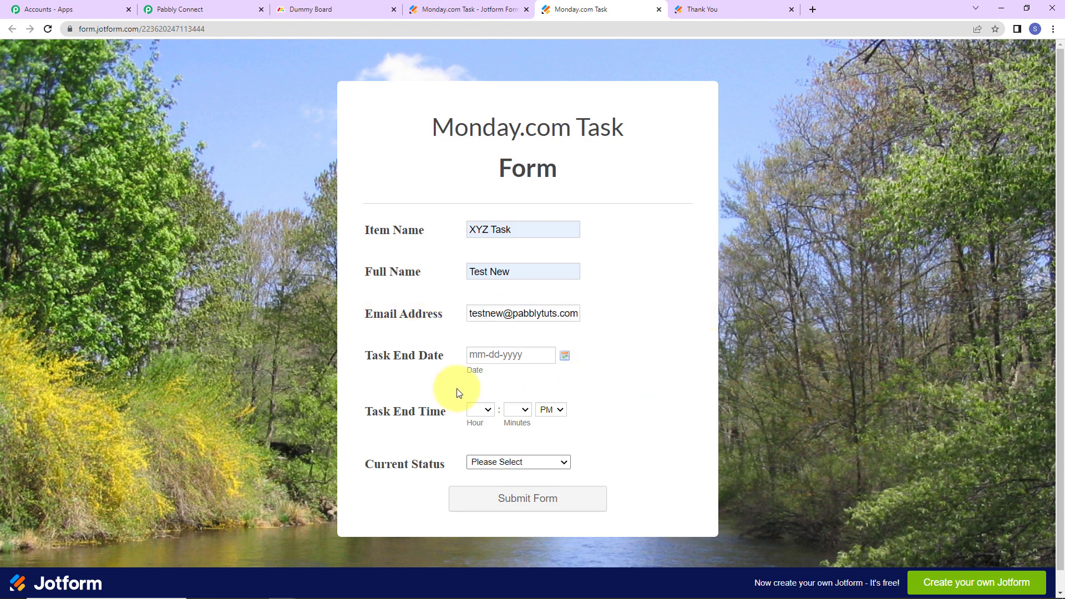
Set the end date 03-31-2023, time 12:00 PM and status Stuck, then submit
click(565, 356)
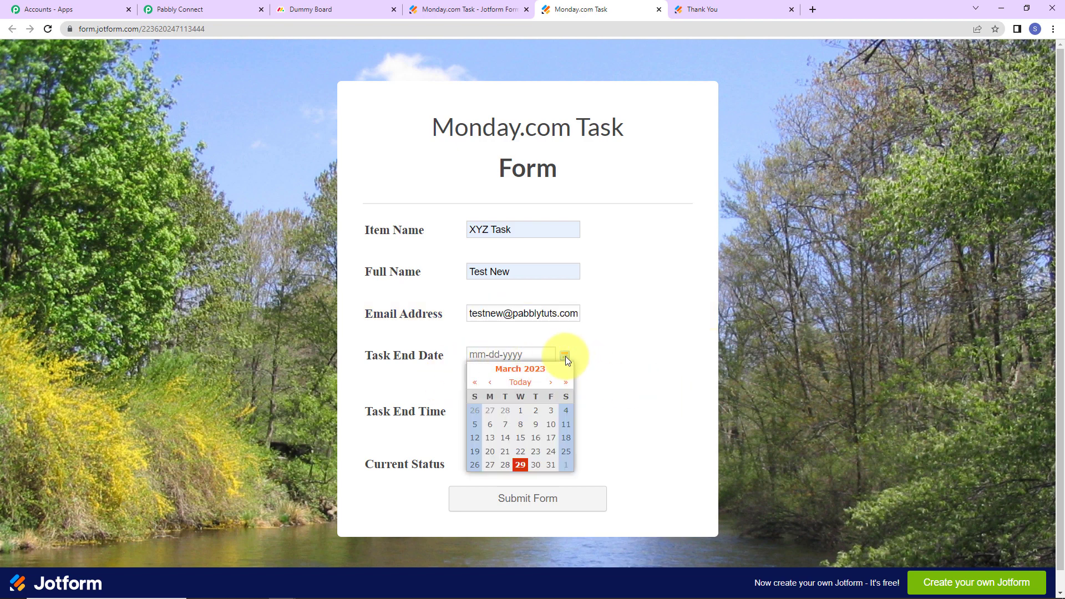
click(551, 465)
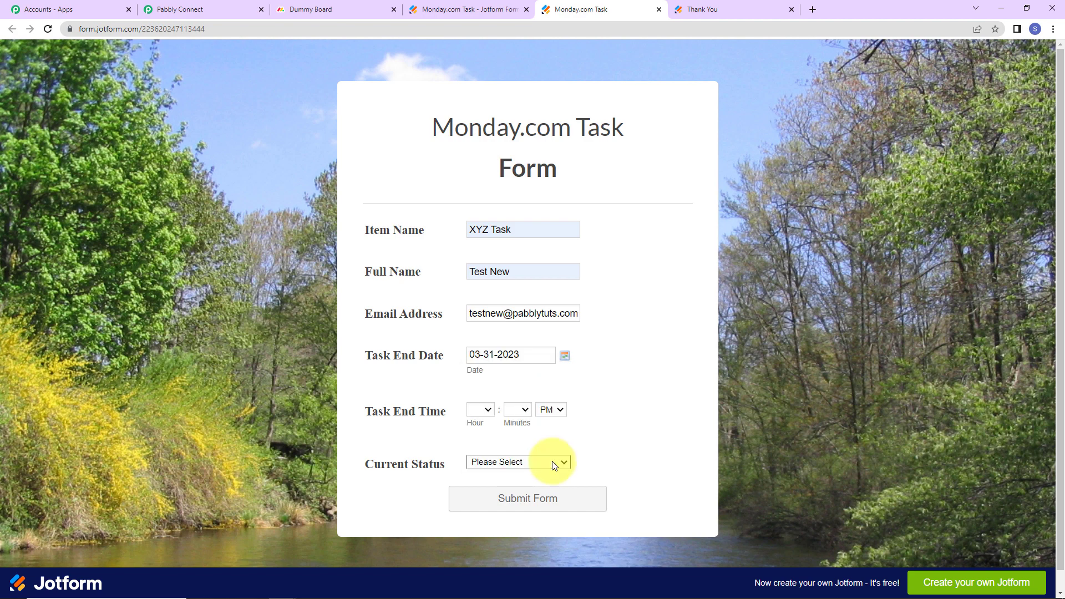
click(480, 410)
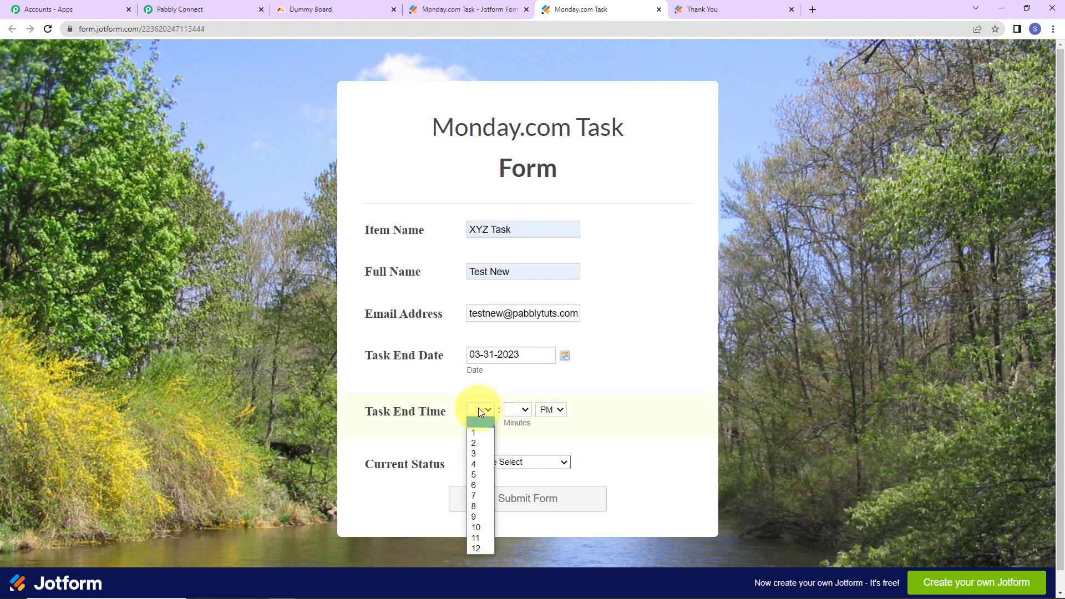
click(475, 547)
click(524, 410)
click(523, 431)
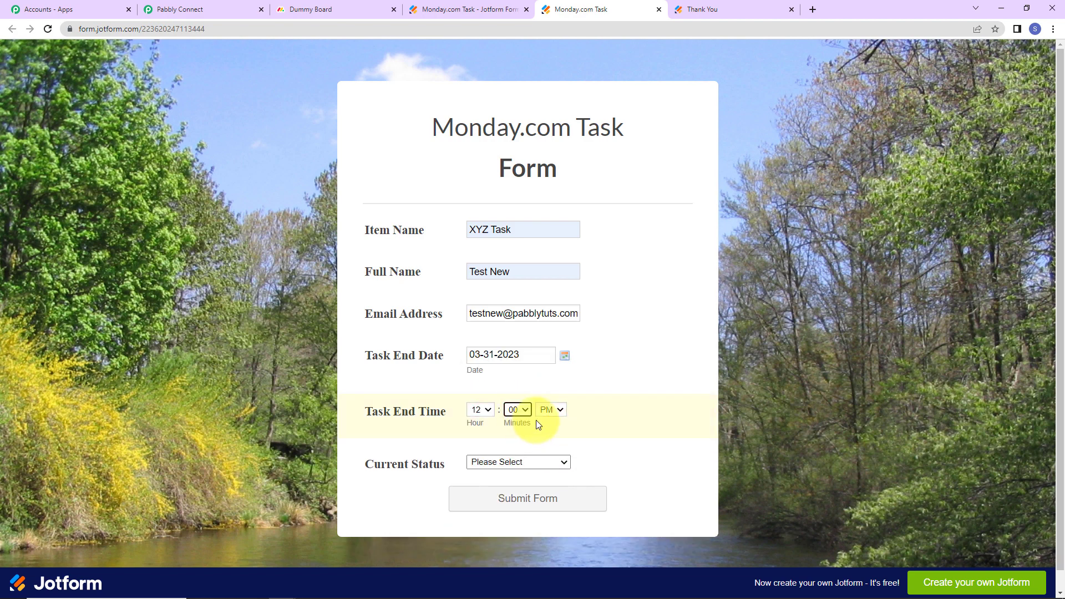
click(488, 461)
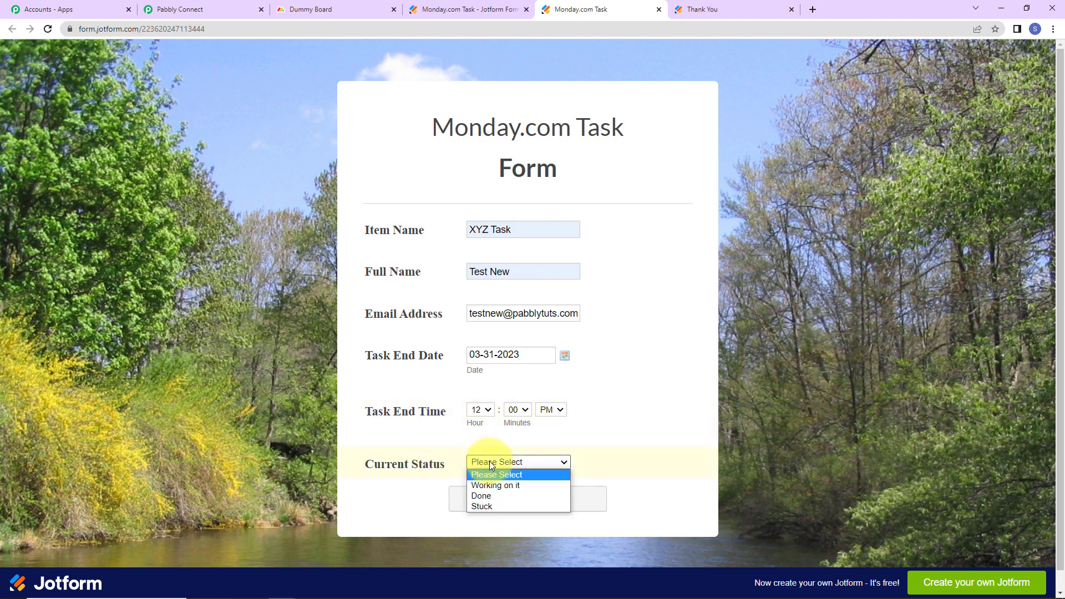
click(478, 506)
click(511, 508)
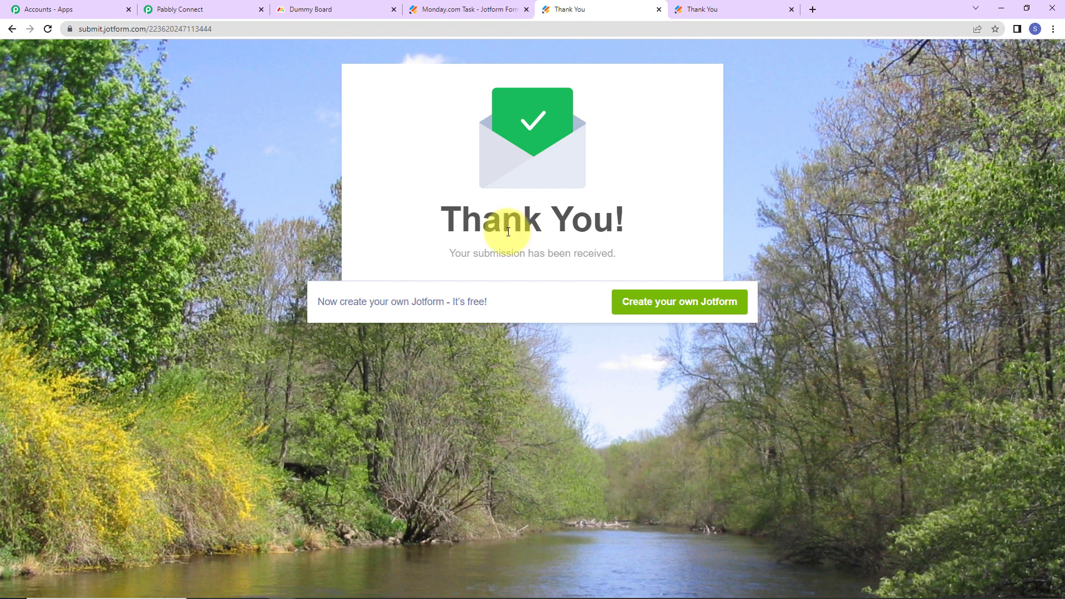
Switch to Dummy Board to confirm the new XYZ Task item with status Stuck
click(382, 6)
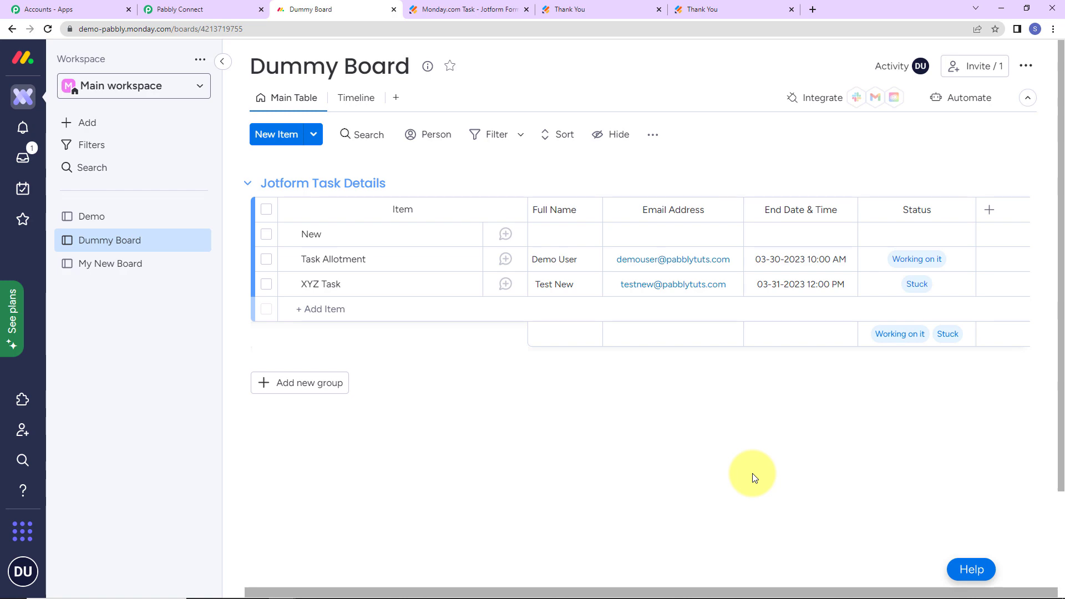
Back in the workflow, collapse the JotForm trigger, Lookup Table and Monday.com Create Item steps
click(177, 10)
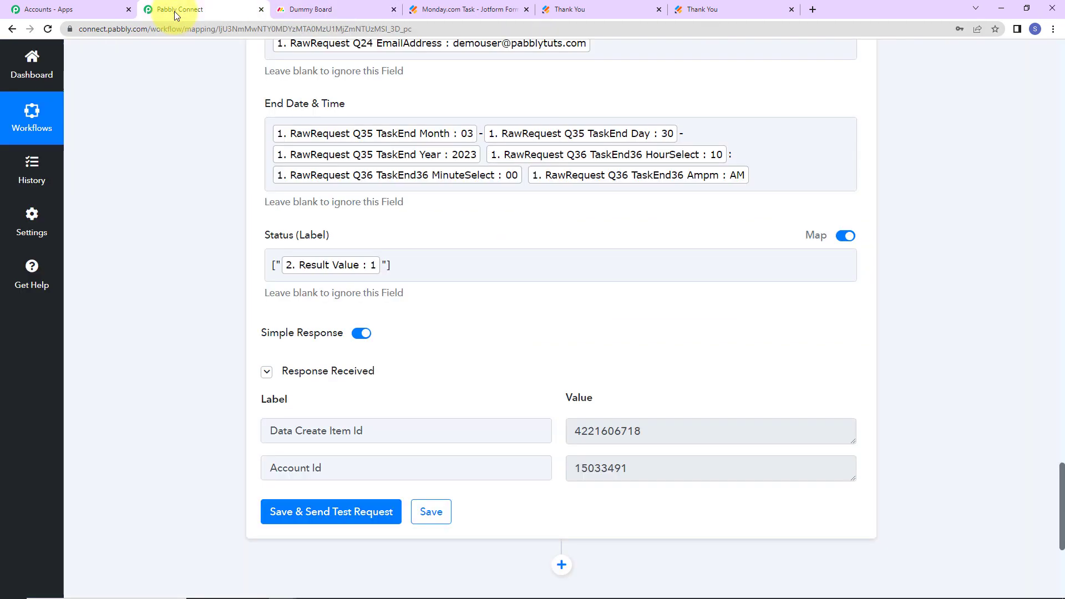
drag(1060, 472, 1045, 48)
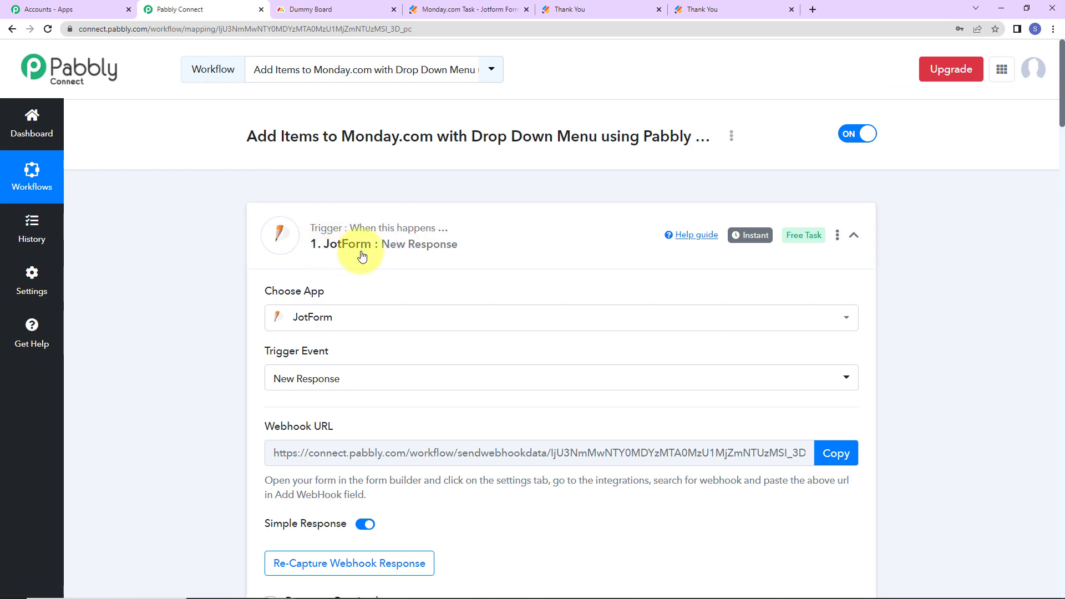
click(852, 236)
click(854, 362)
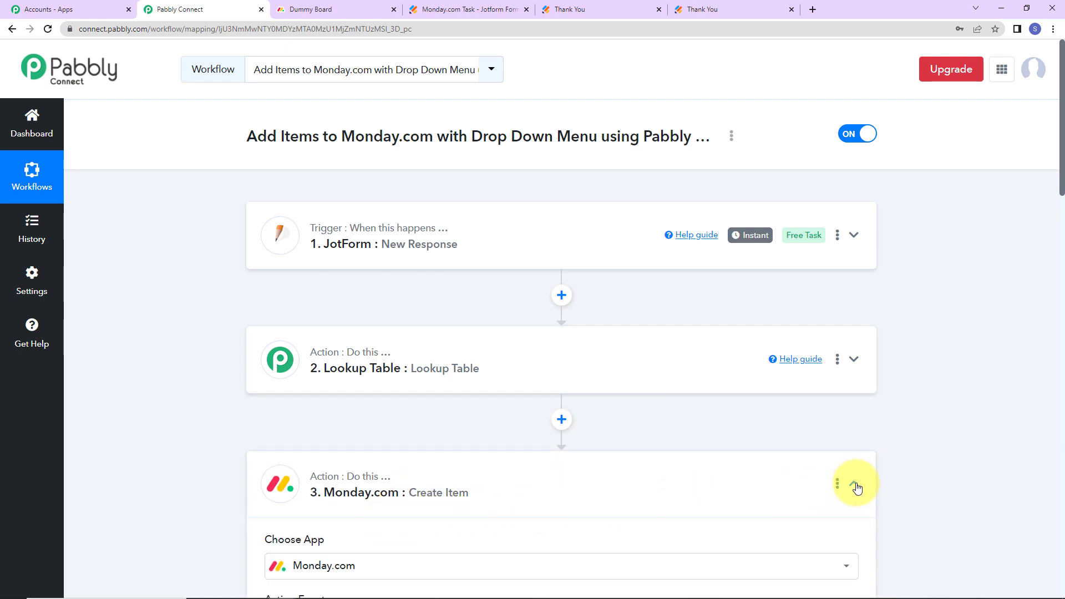
click(855, 485)
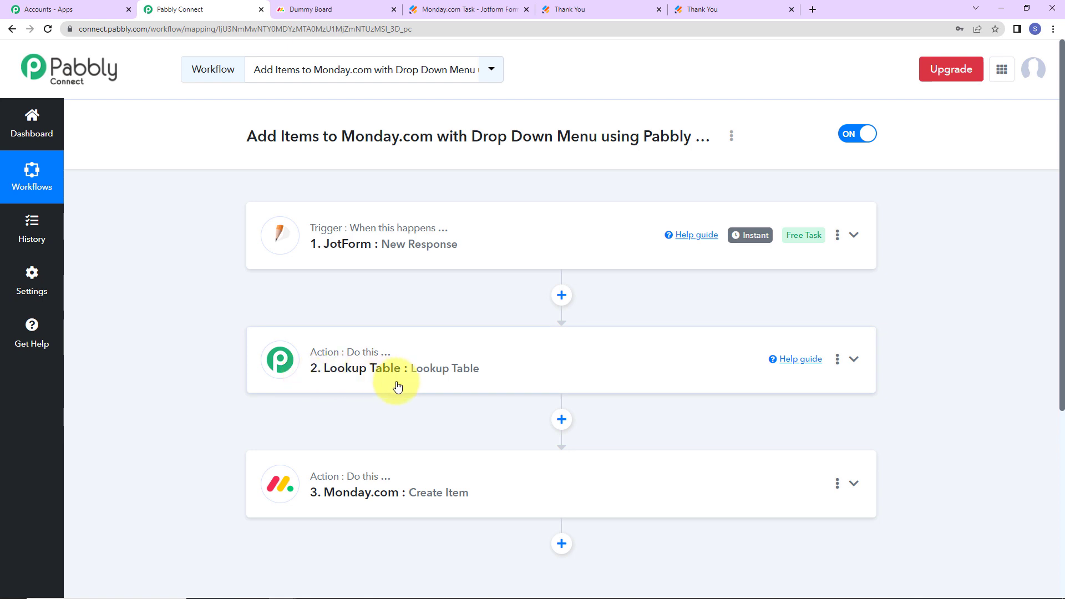